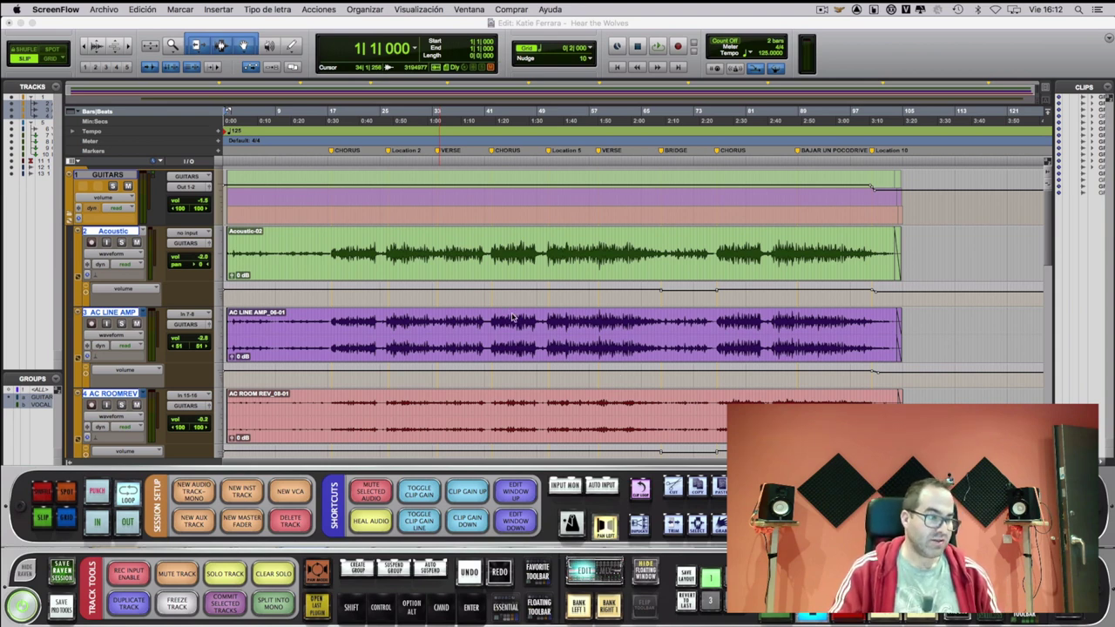
- Solo the unprocessed Acoustic.1 and Vocal.1 tracks, unmuted, and listen to them from the start of the song
scroll(523, 318, "down", 10)
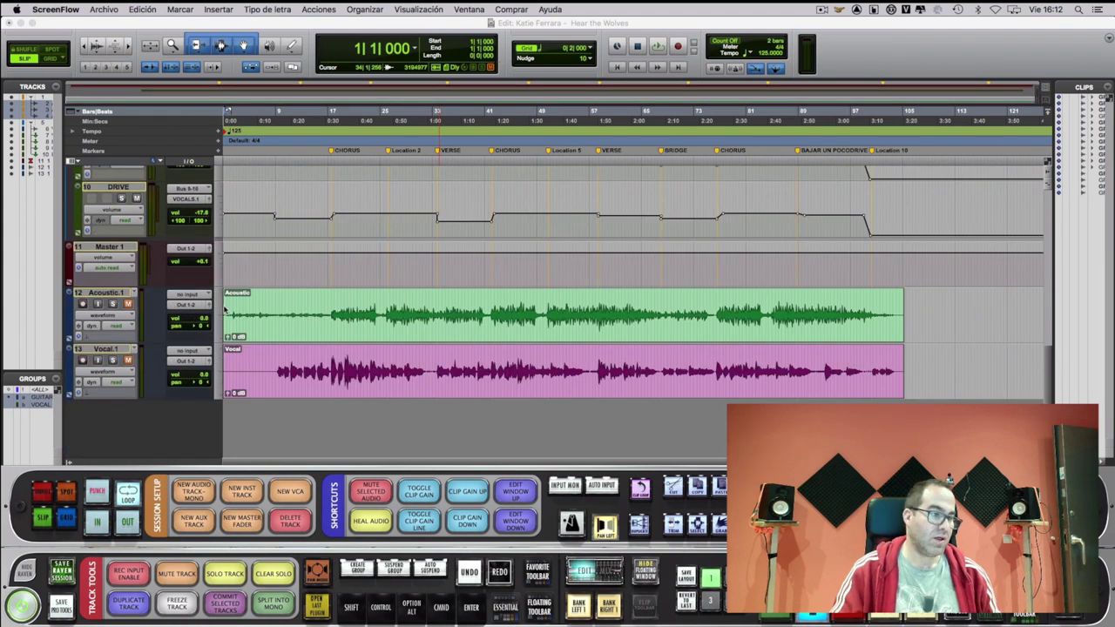
left_click(128, 308)
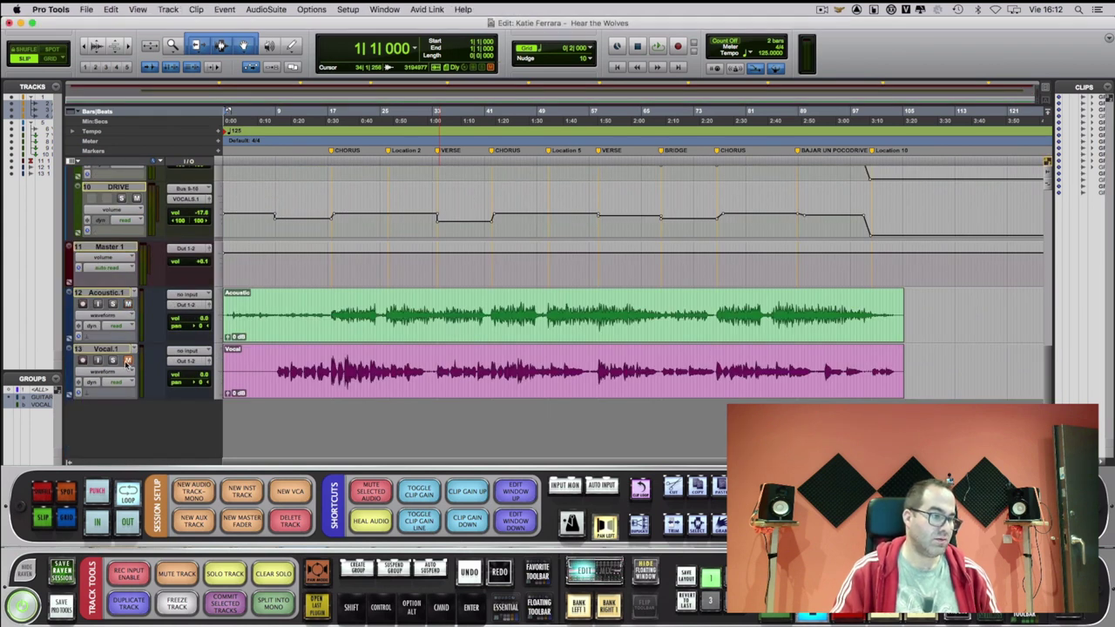
left_click(112, 304)
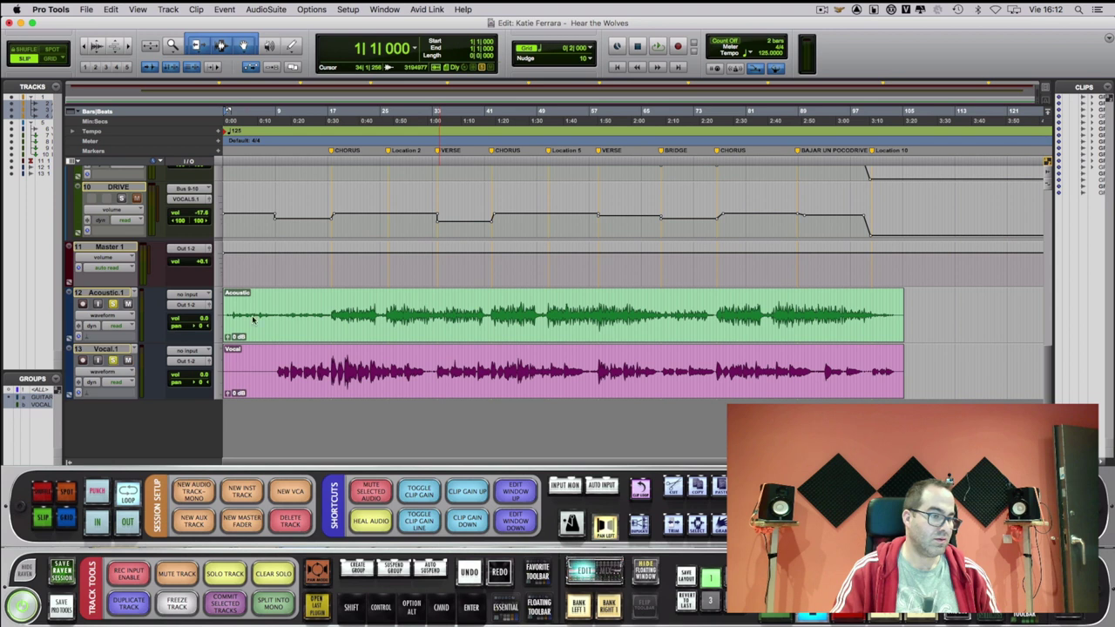
key("space")
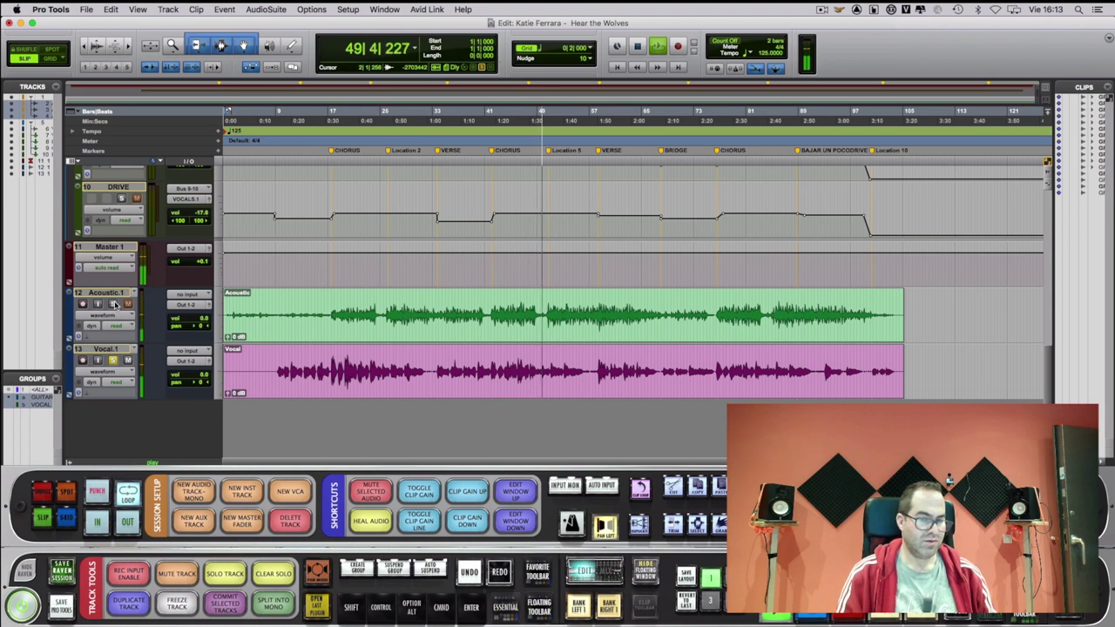
key("space")
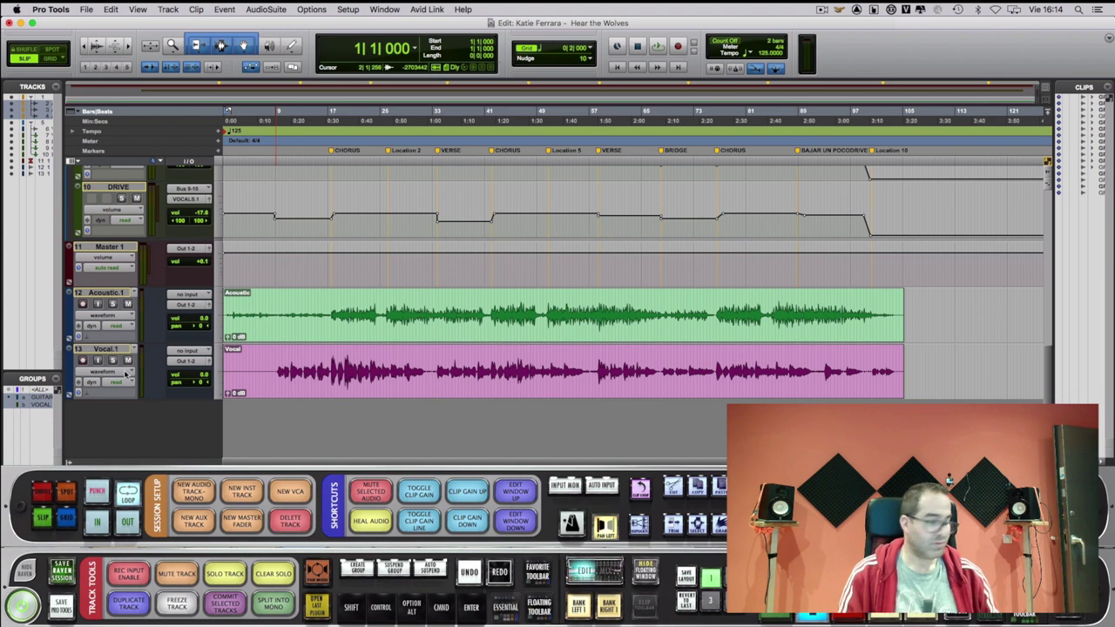
- Review the processed guitar tracks in the GUITARS folder and check the alternate playlists of the AC LINE AMP track
scroll(125, 373, "up", 10)
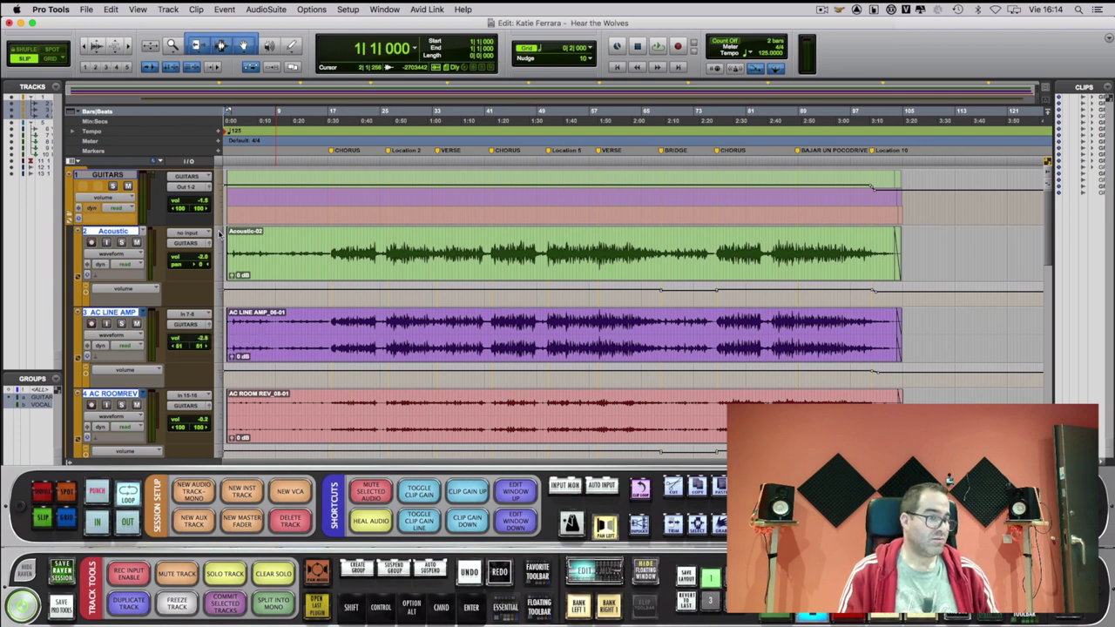
left_click(251, 235)
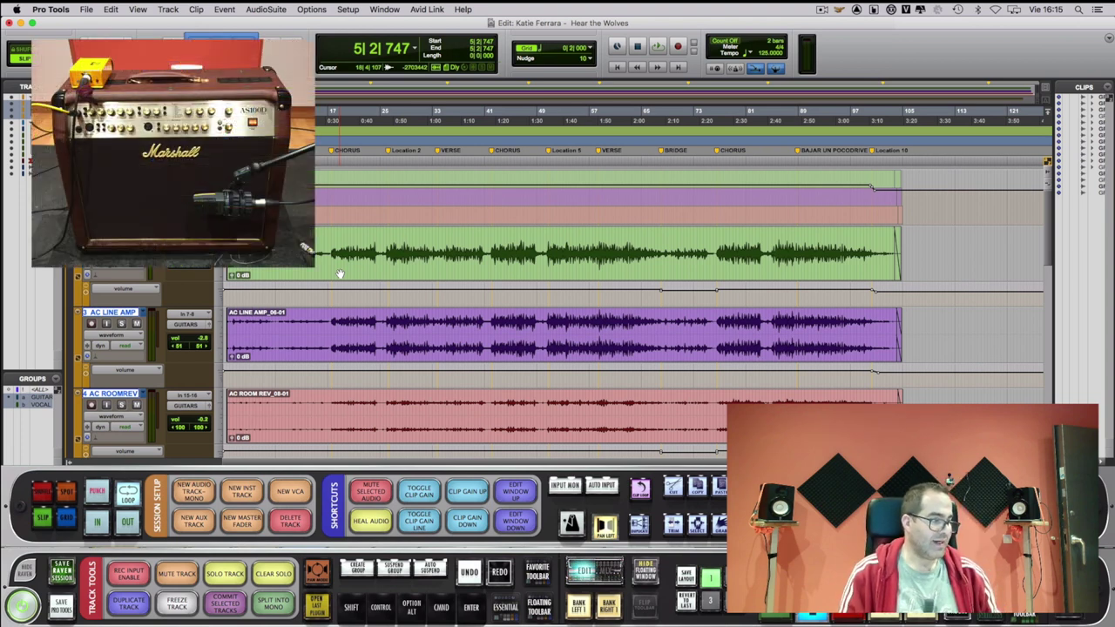
scroll(351, 288, "down", 2)
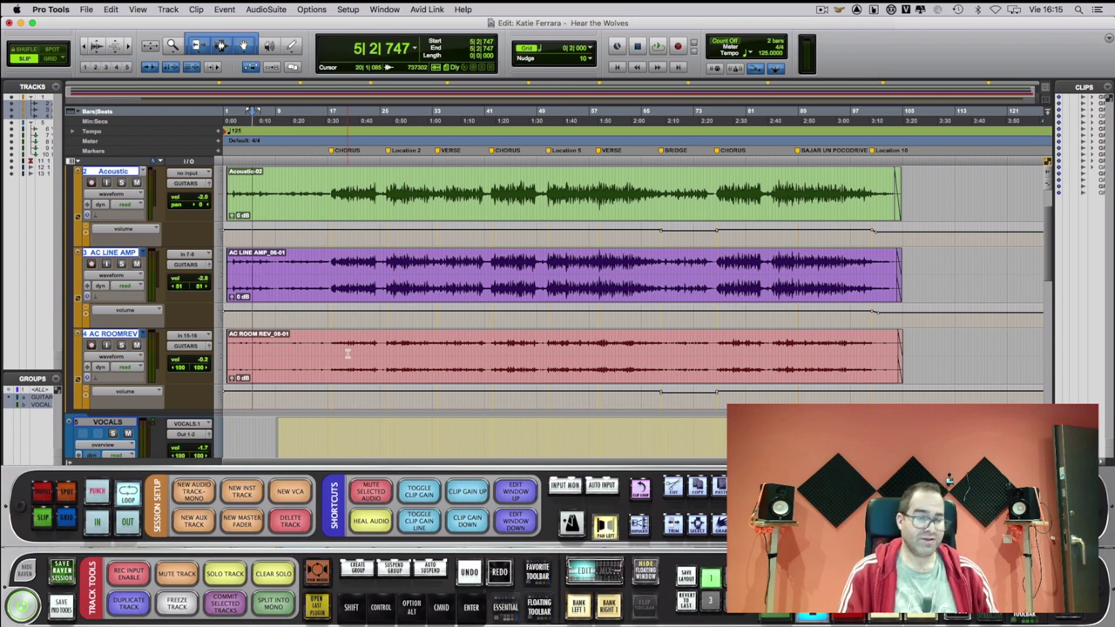
left_click(147, 254)
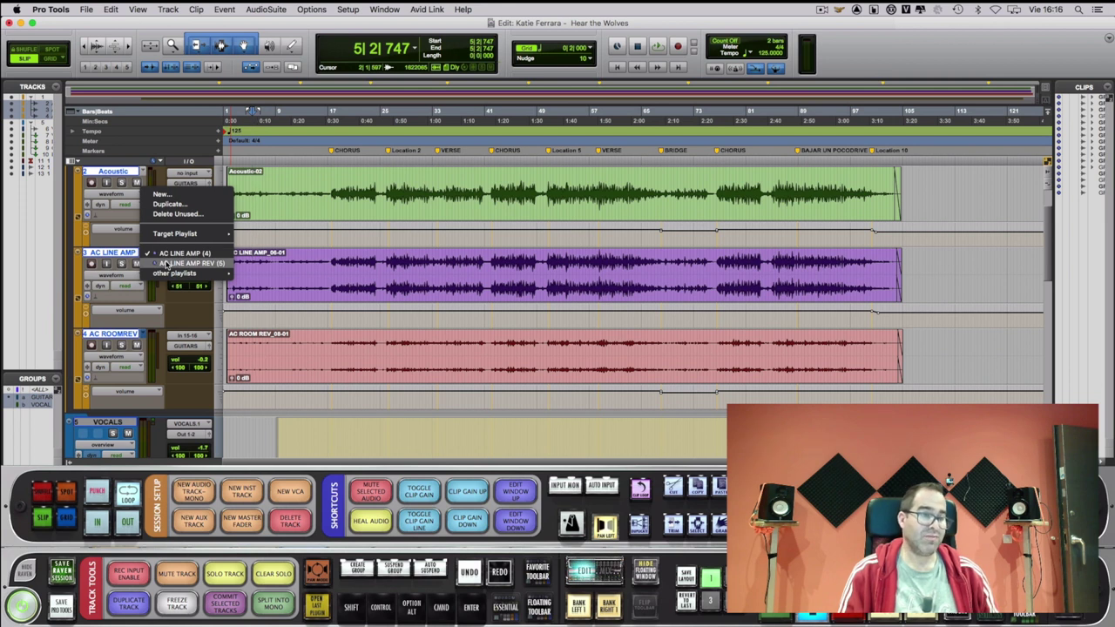
left_click(272, 269)
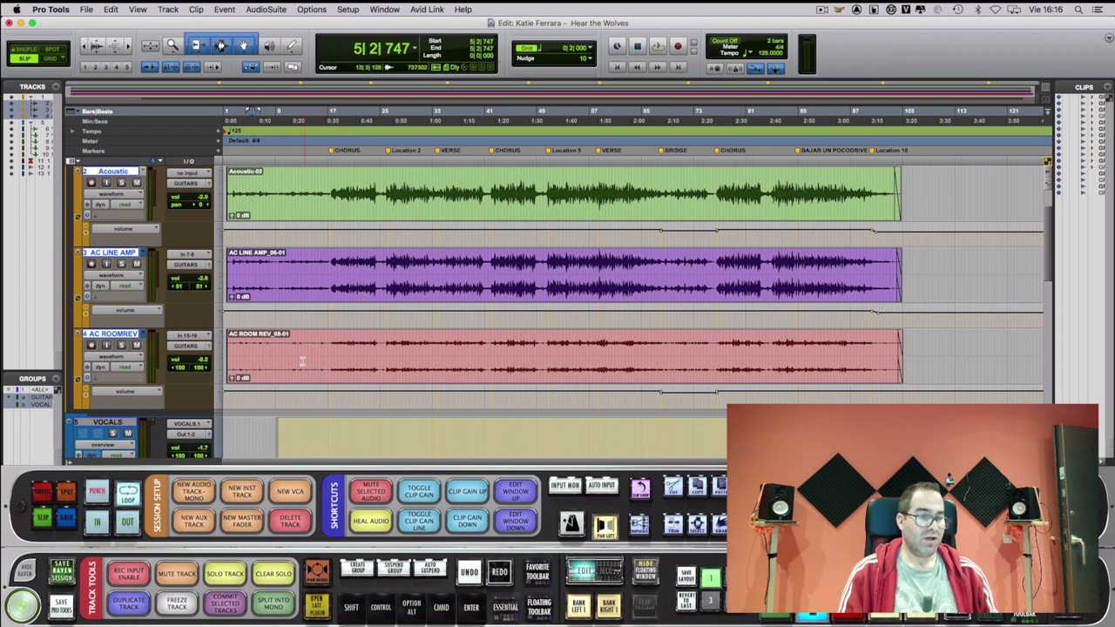
- Show the mixer, check the guitar pan settings, and inspect the Acoustic track's REQ 2 and Renaissance Axx plug-ins
key("super+equal")
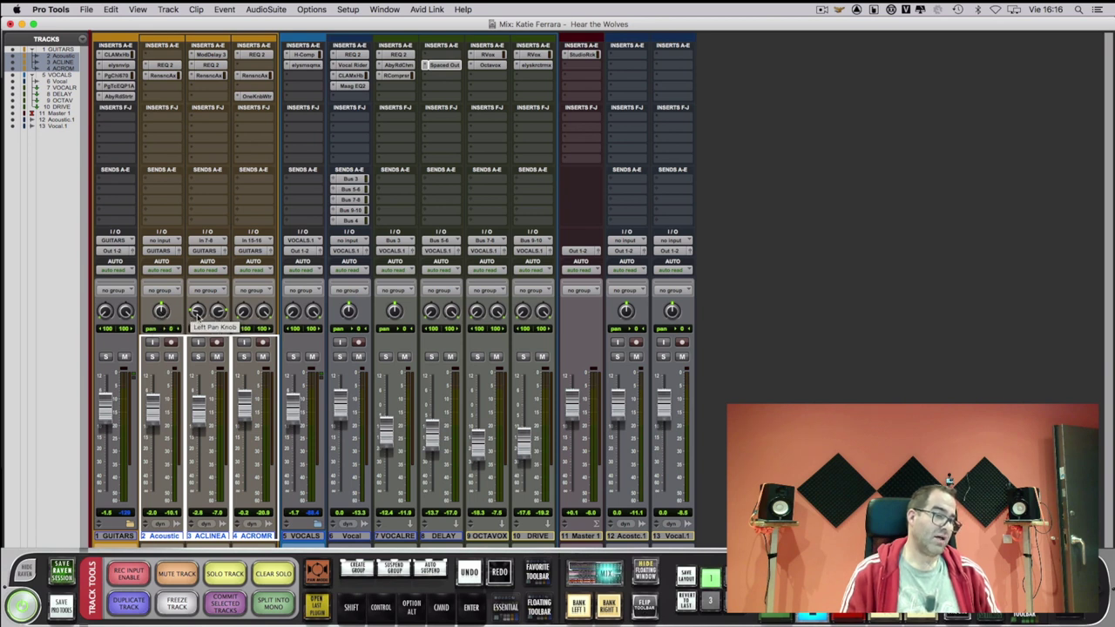
left_click_drag(198, 316, 252, 316)
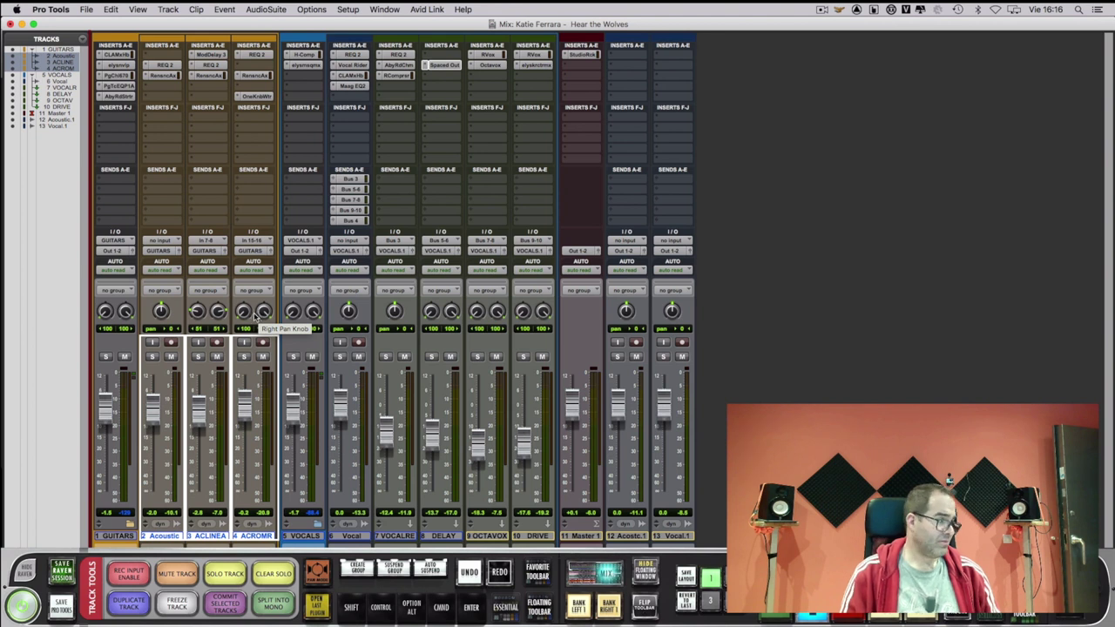
left_click(165, 66)
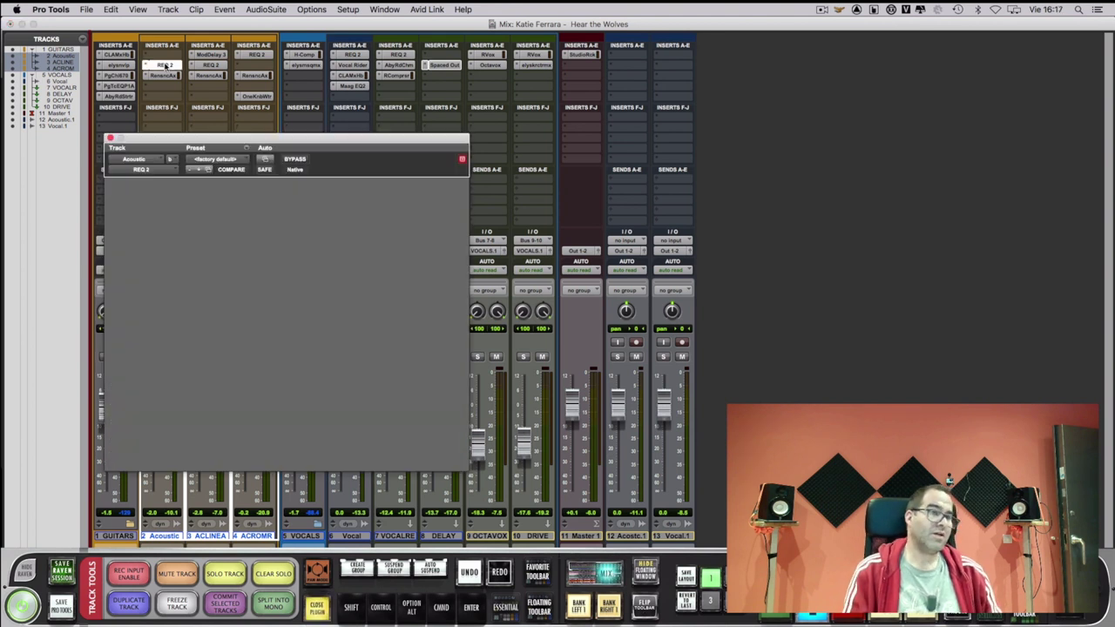
left_click_drag(197, 142, 435, 115)
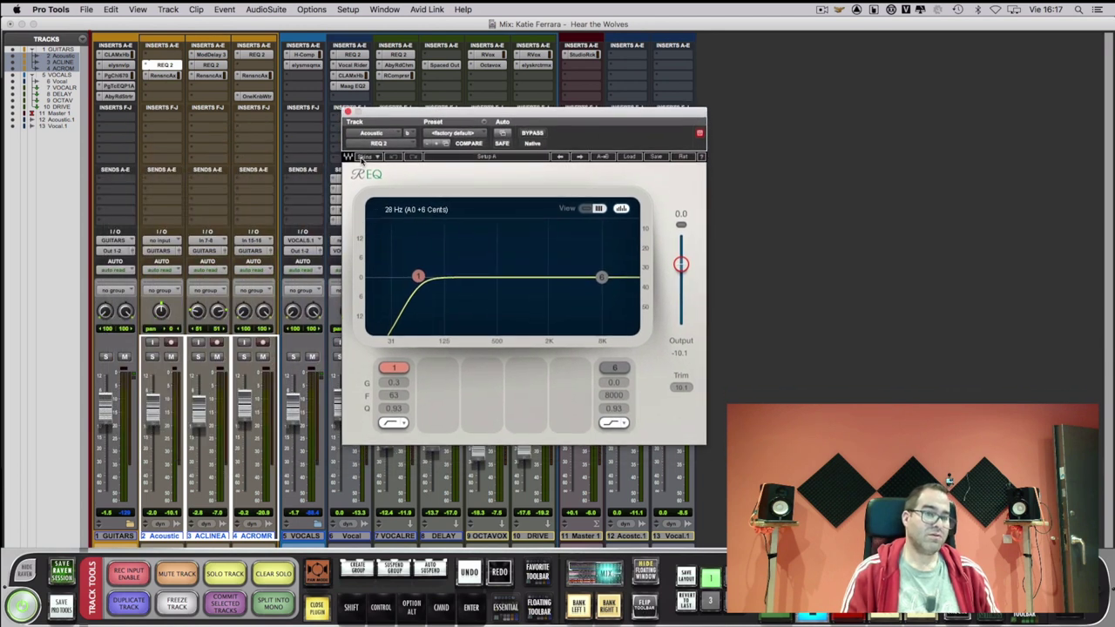
left_click(348, 112)
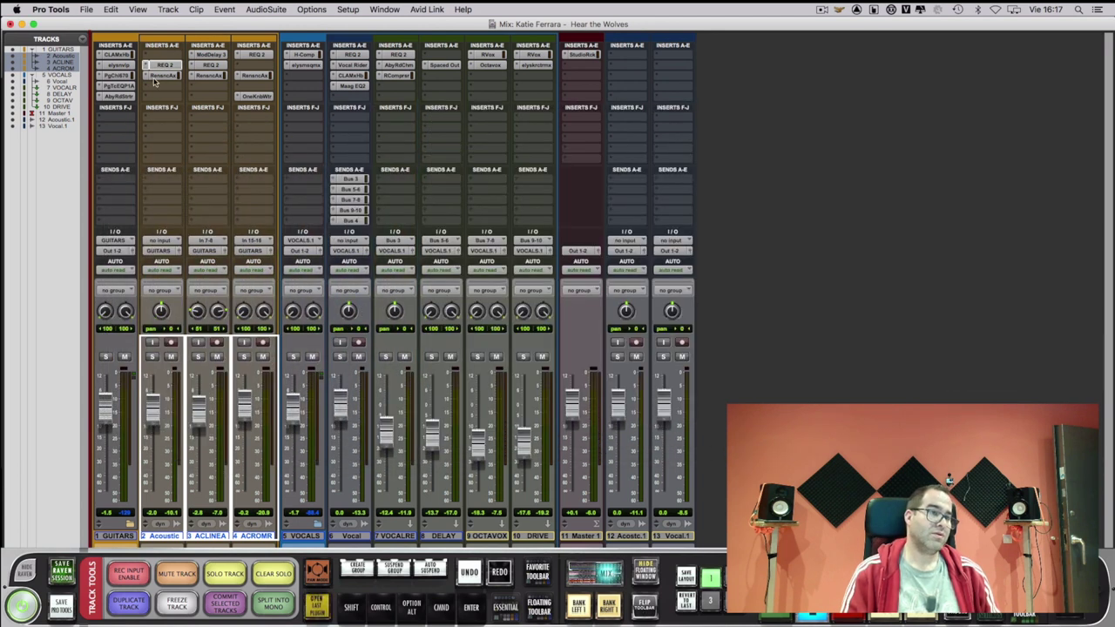
left_click(159, 76)
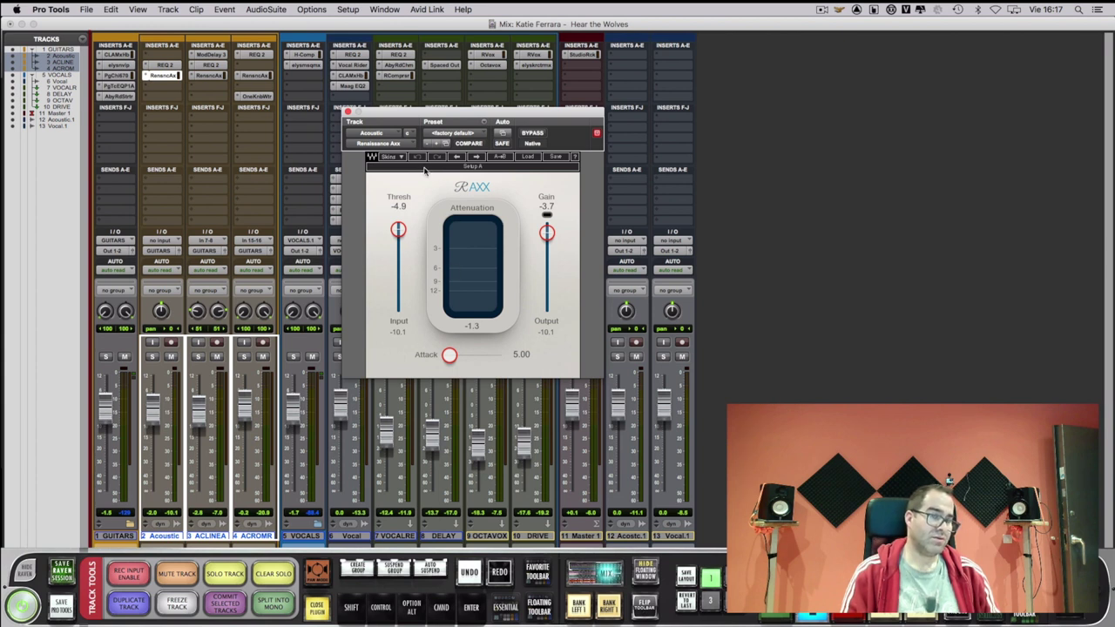
left_click(348, 112)
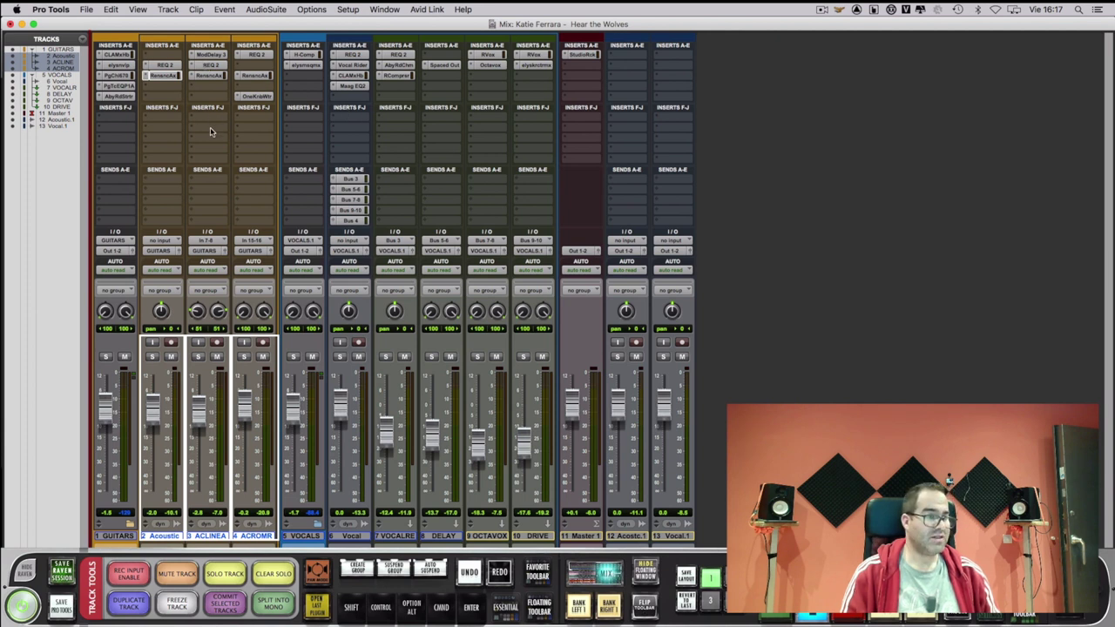
- Inspect the REQ 2 equalizer and Renaissance Axx compressor settings on the AC LINE AMP track
left_click(208, 65)
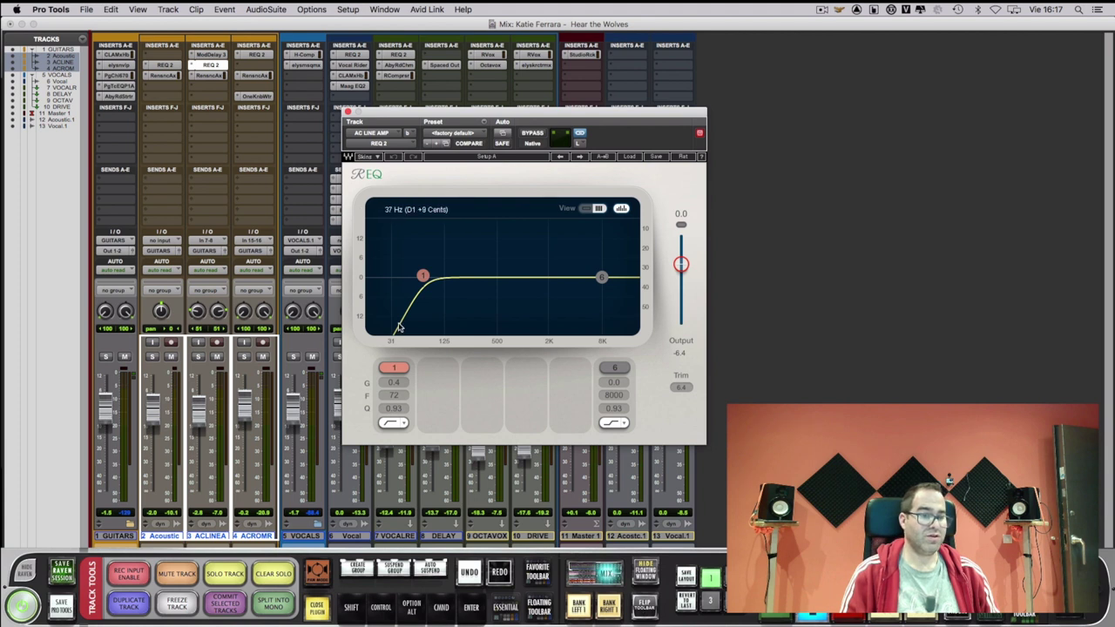
left_click(347, 113)
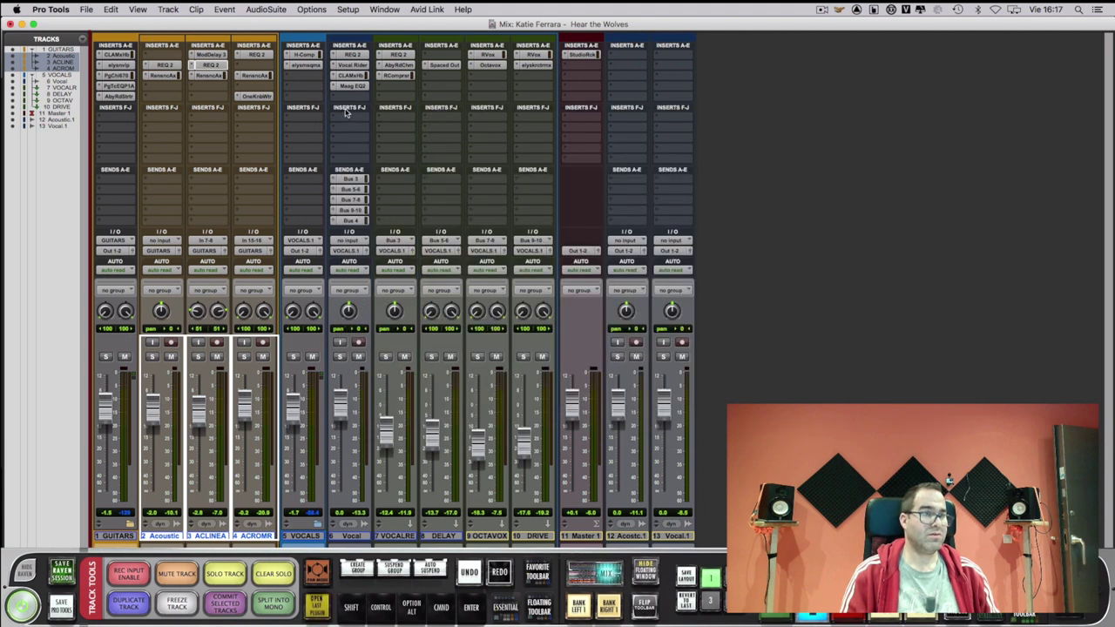
left_click(216, 76)
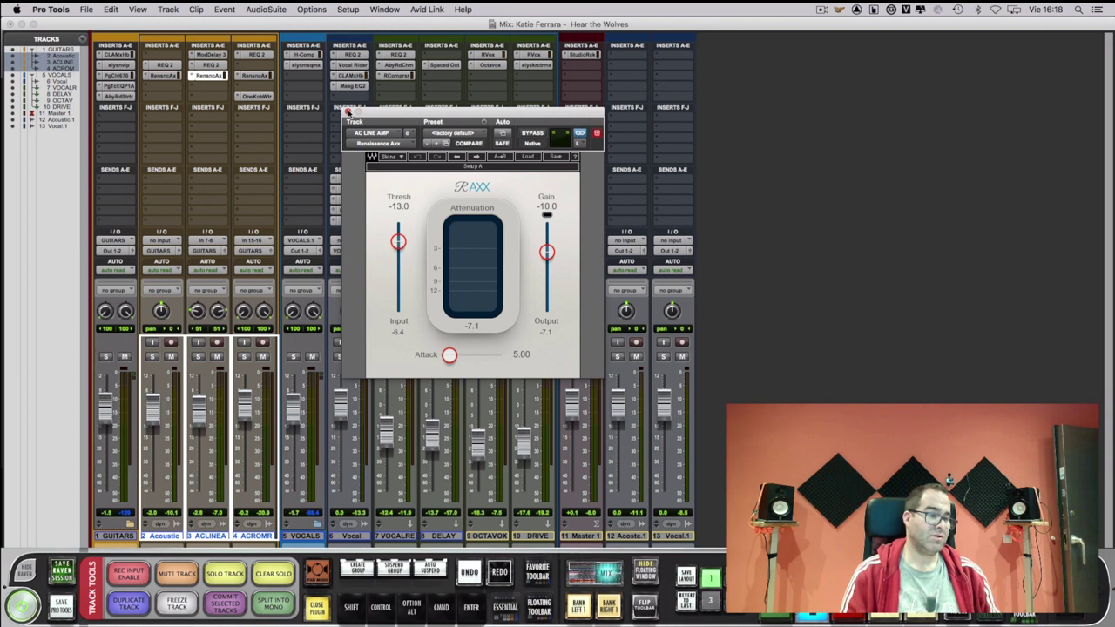
left_click(347, 113)
- Compare the left and right channel delay settings of Mod Delay III on the AC LINE AMP track
left_click(208, 55)
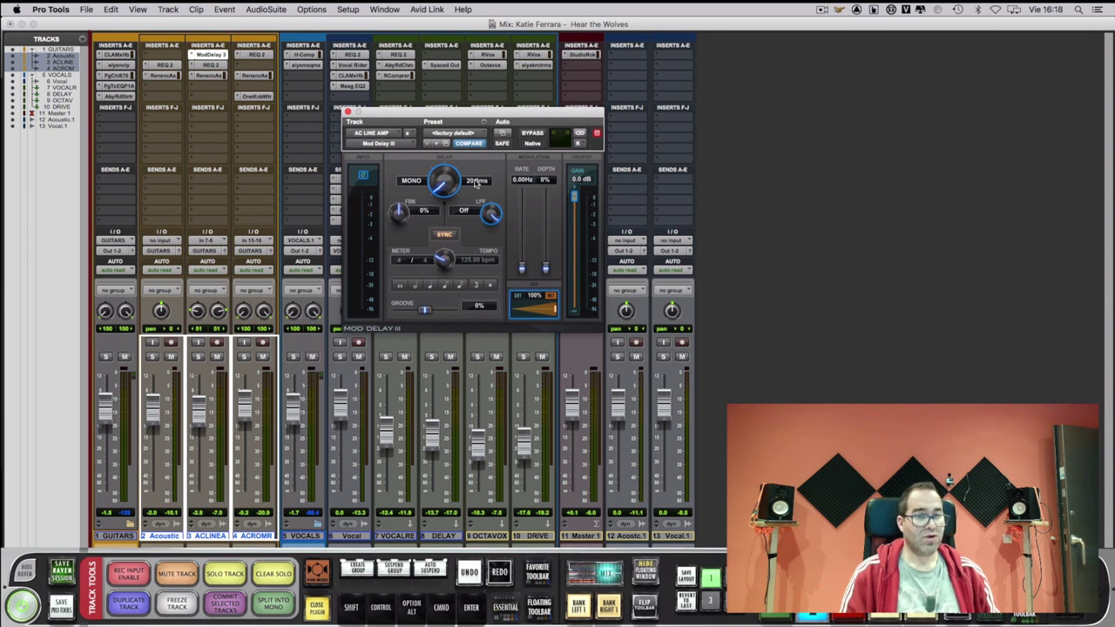
left_click(576, 144)
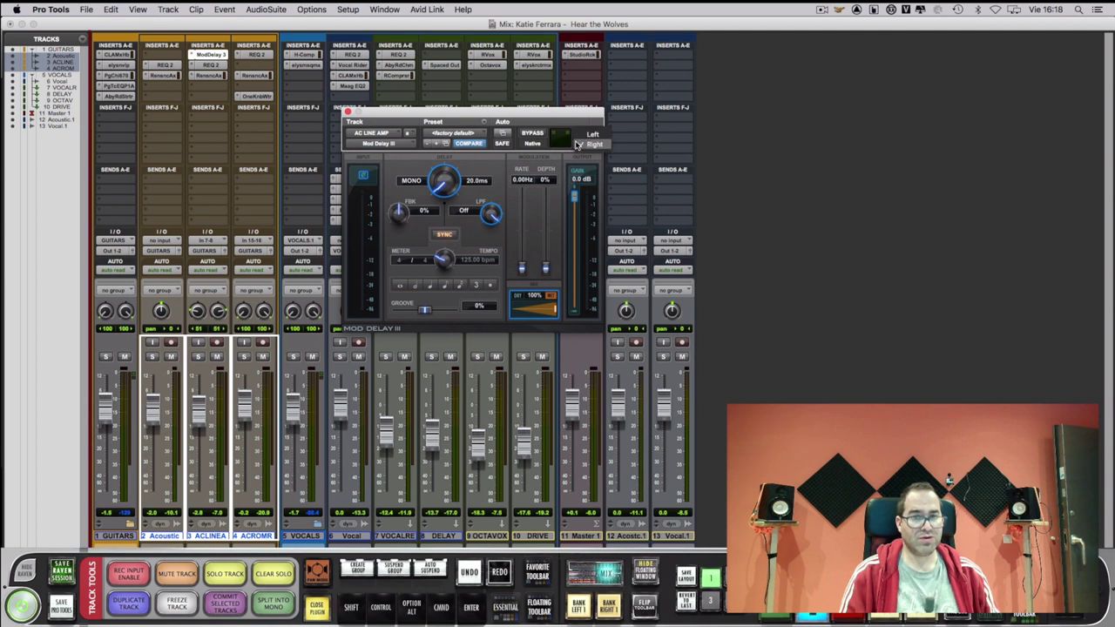
left_click(588, 134)
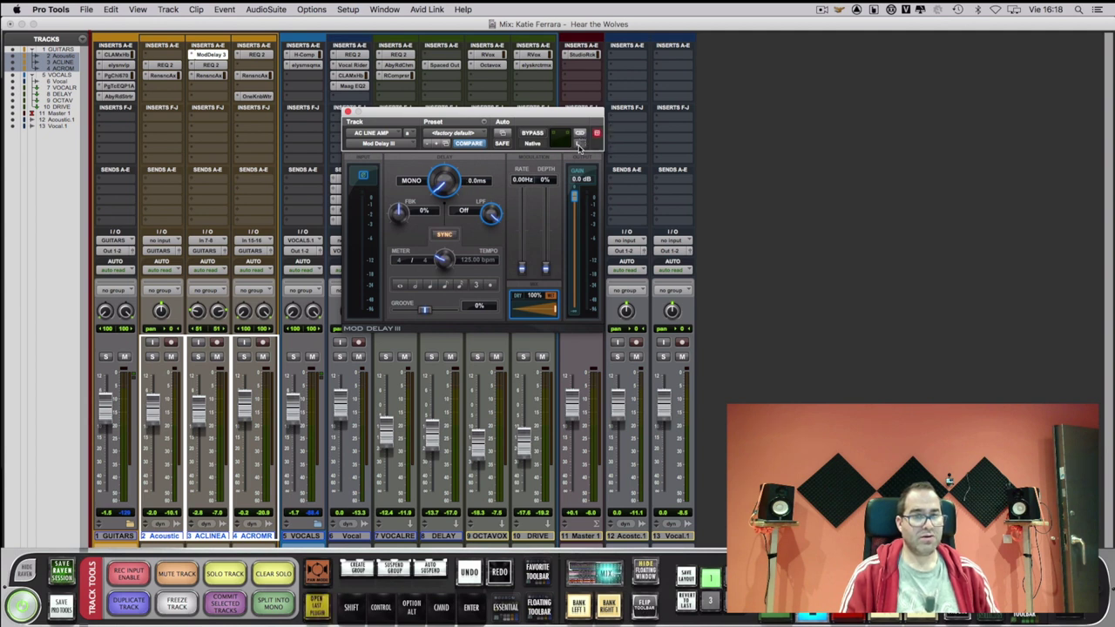
left_click(581, 148)
left_click(583, 157)
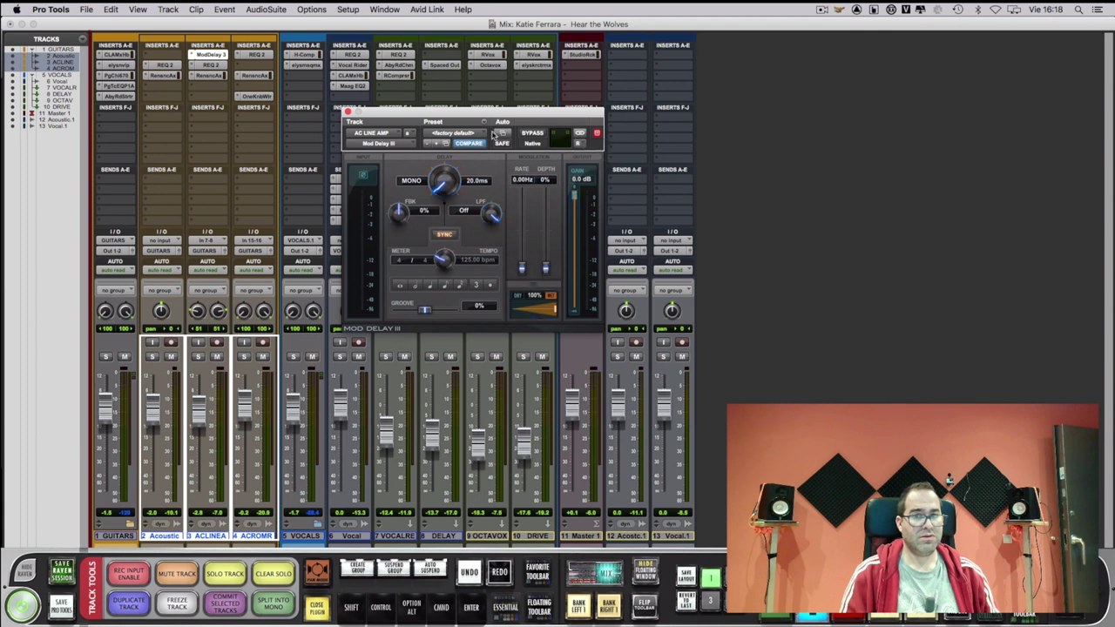
left_click(347, 112)
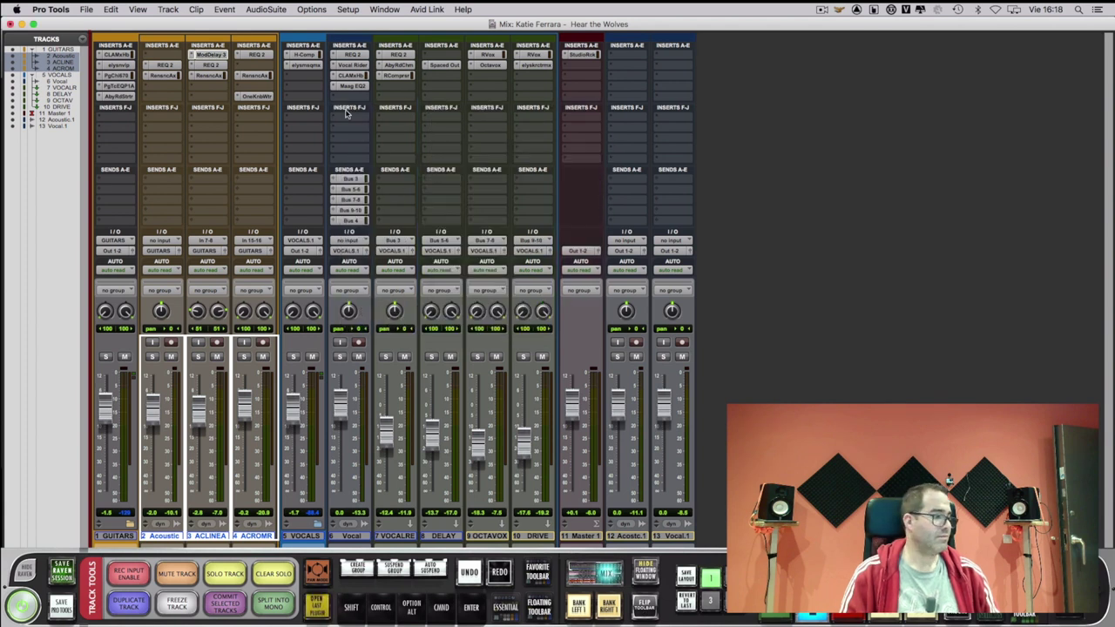
- Inspect the REQ 2, Renaissance Axx and OneKnob Wetter plug-in settings on the AC ROOM REV track
left_click(260, 55)
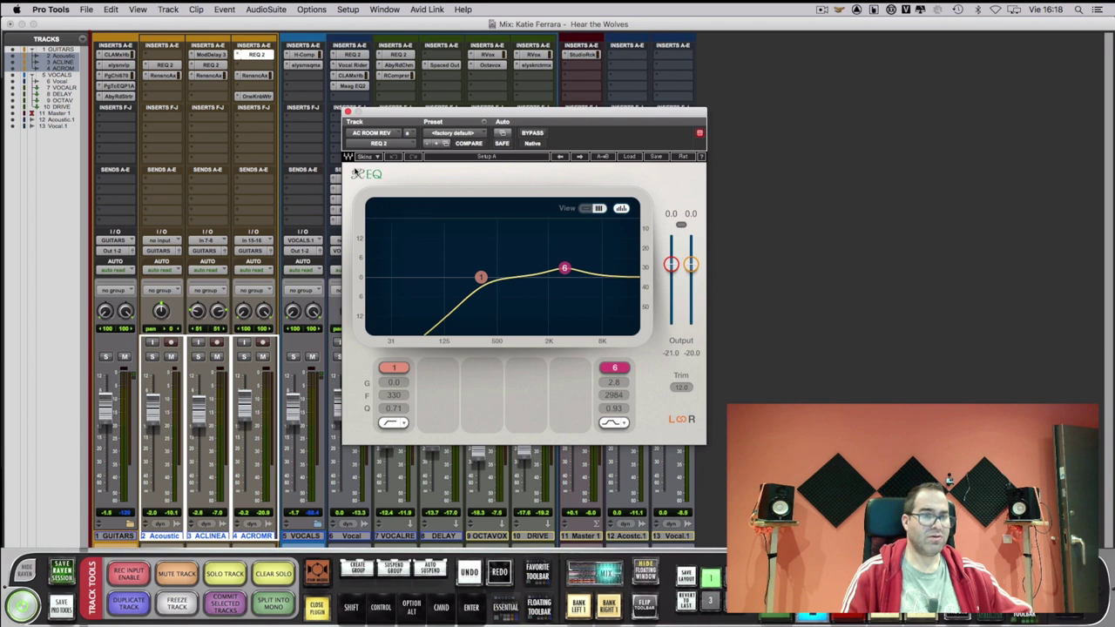
left_click(346, 112)
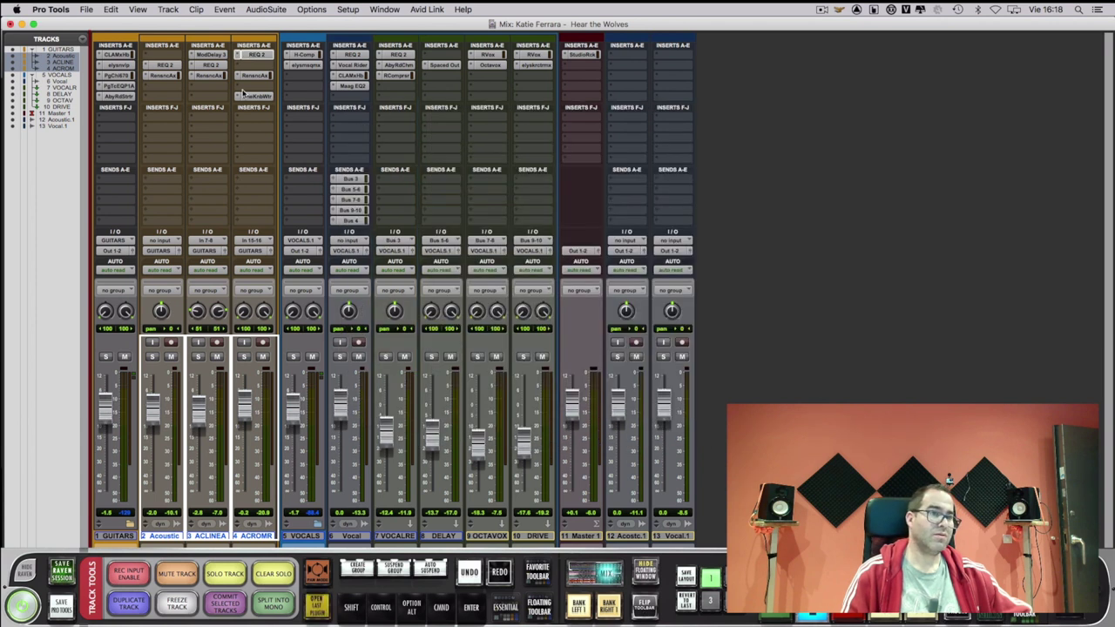
left_click(253, 76)
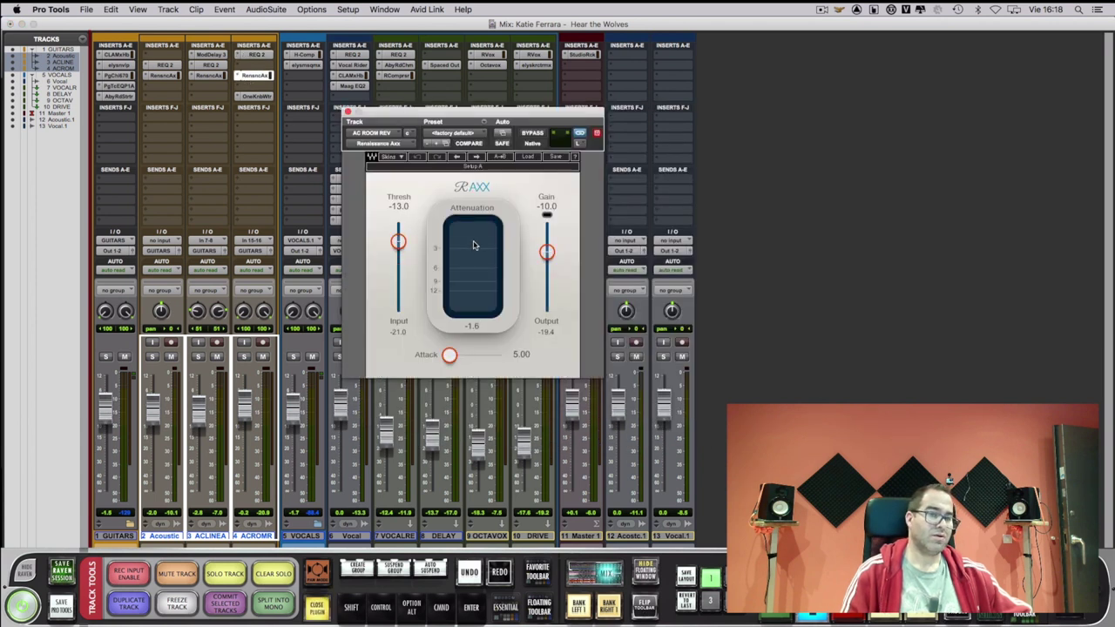
left_click(347, 112)
left_click(266, 97)
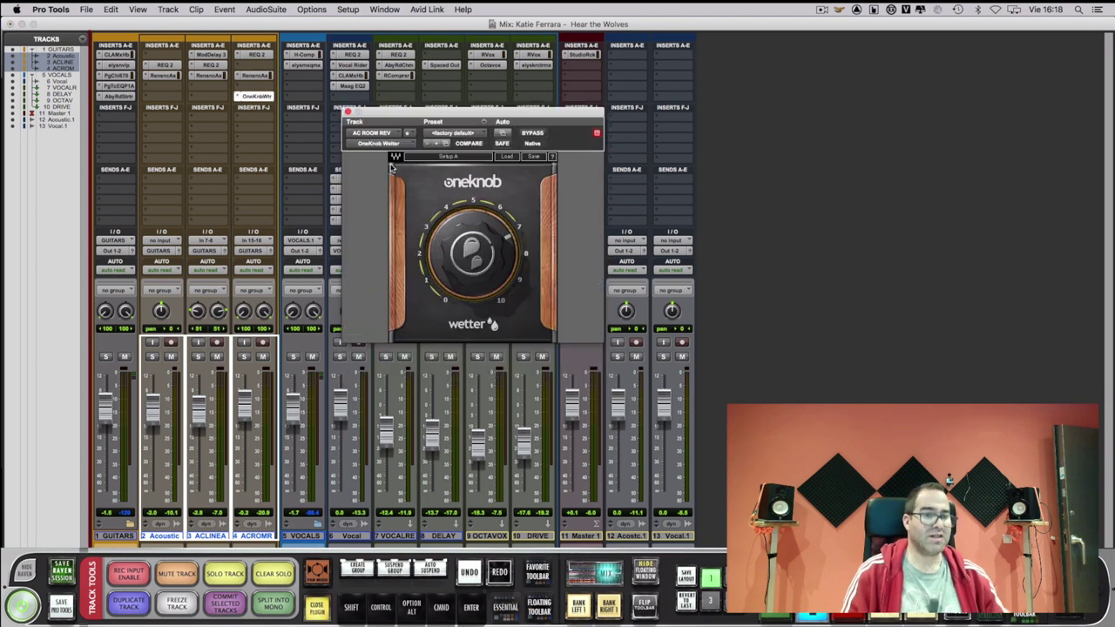
mouse_move(433, 223)
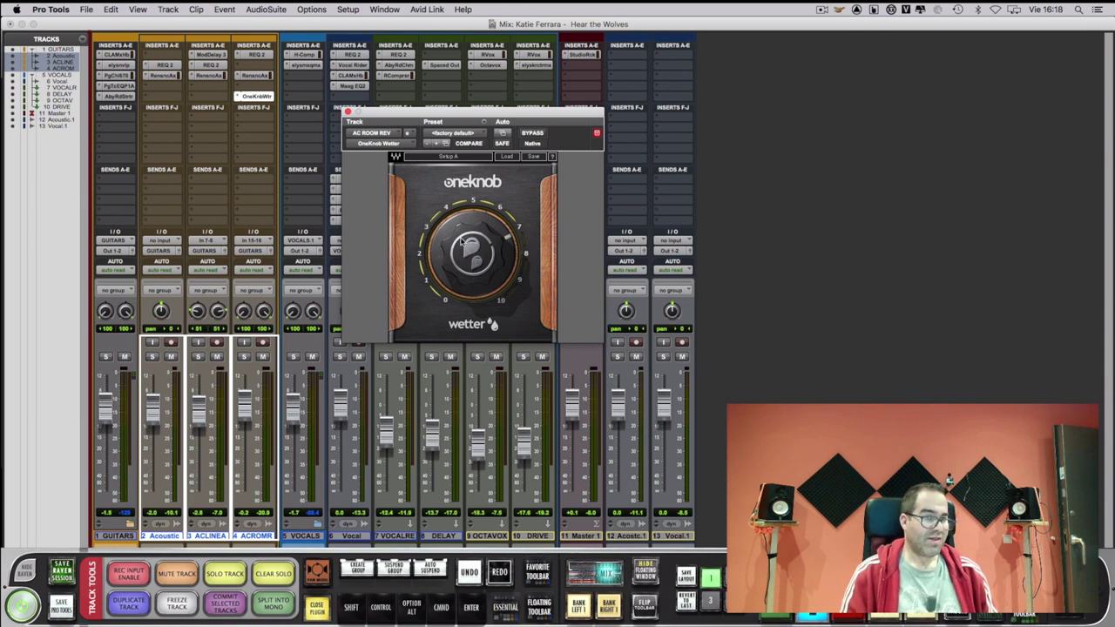
mouse_move(464, 242)
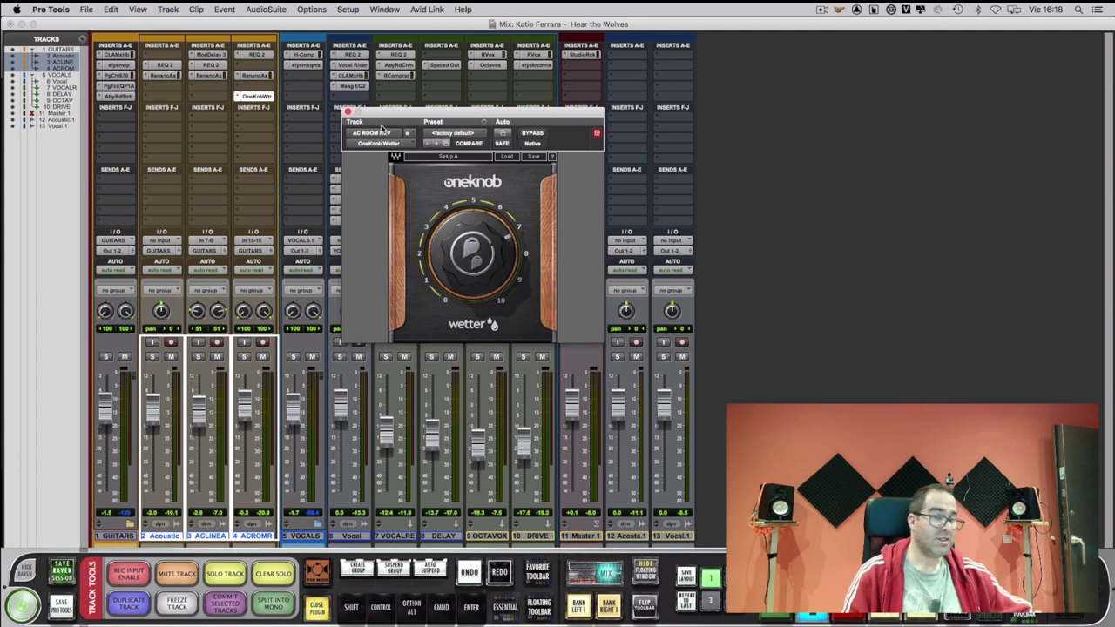
left_click(347, 112)
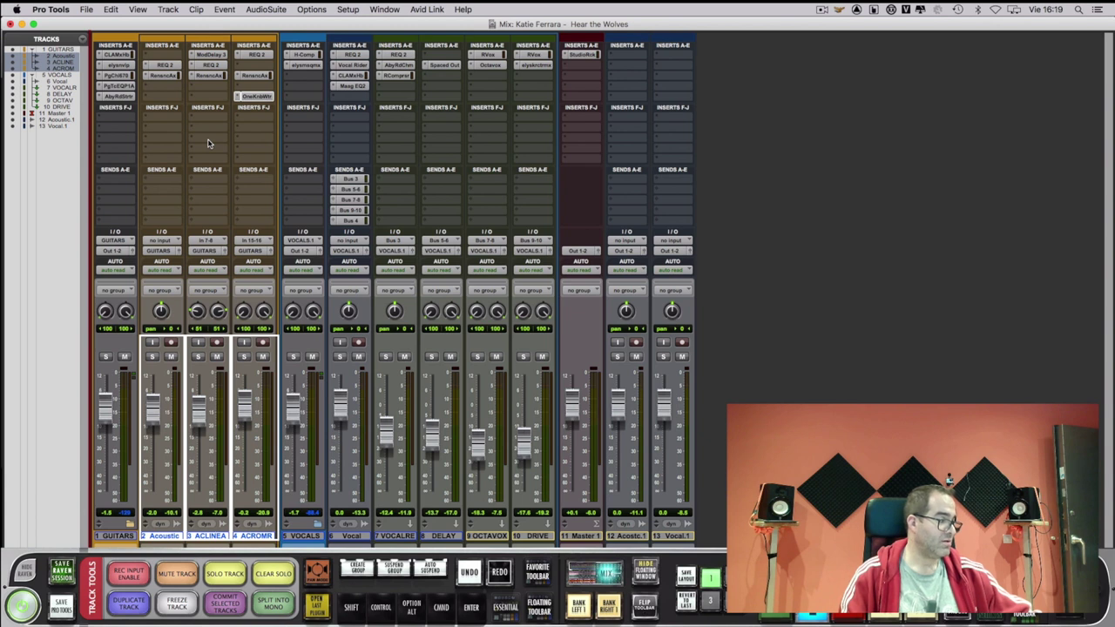
- Solo the GUITARS folder track and play it from the start of the song with the mixer in view
left_click(105, 357)
key("super+equal")
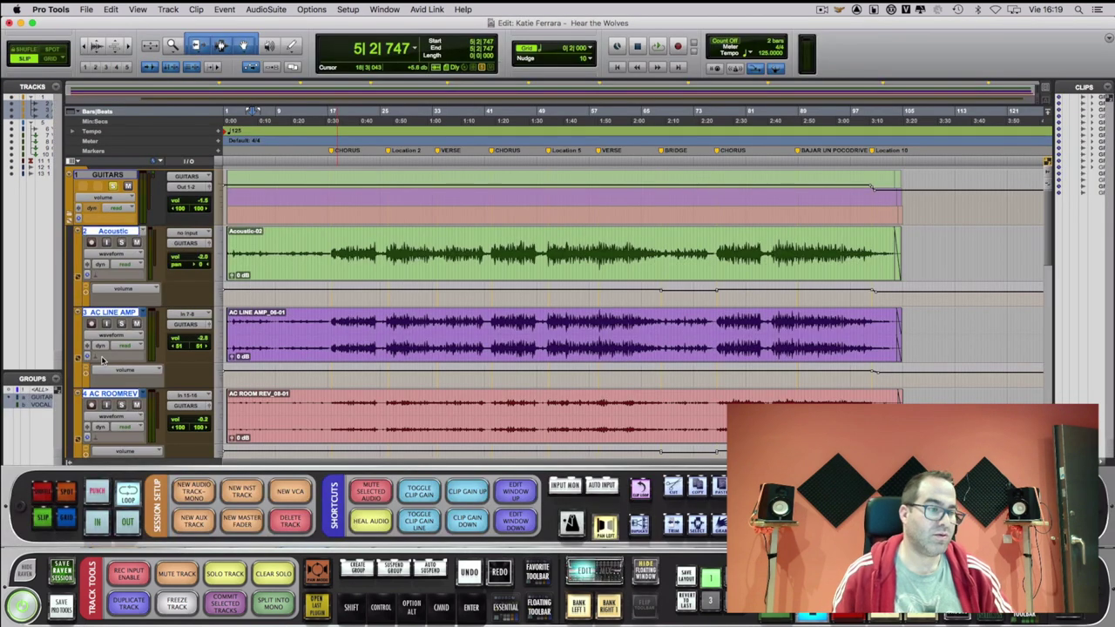
key("Return")
key("space")
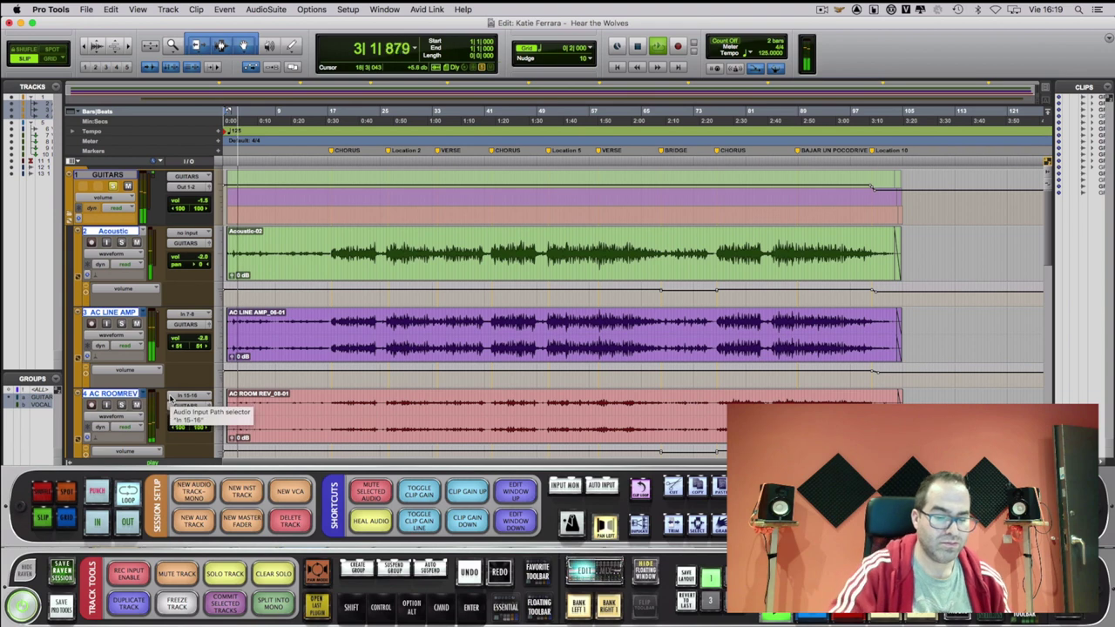
key("super+equal")
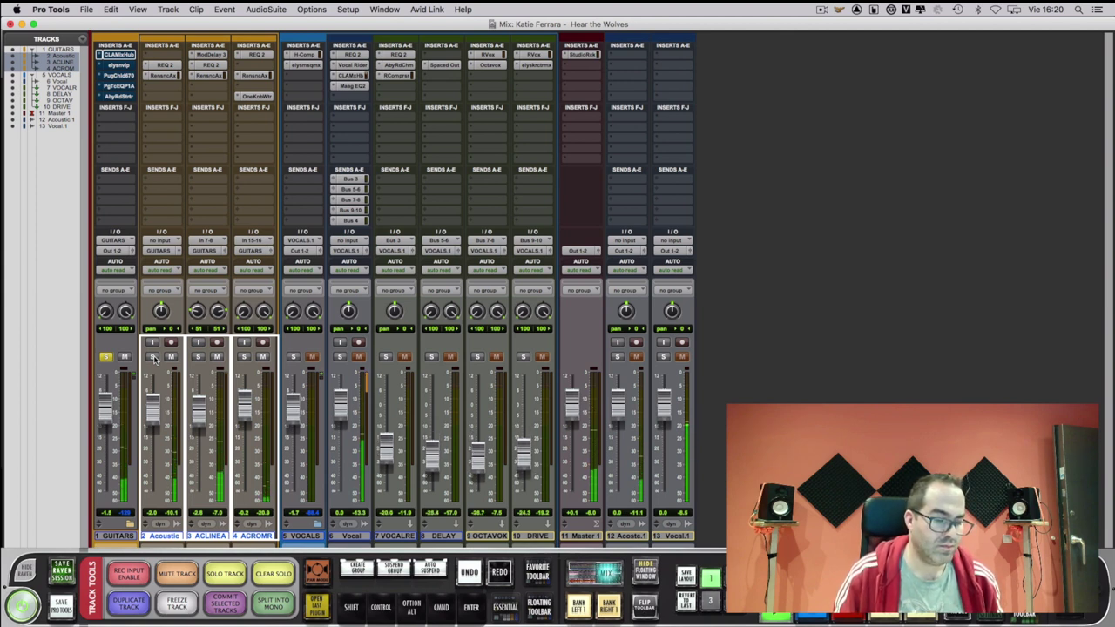
- Solo the Acoustic, AC LINE AMP and AC ROOM REV tracks in turn to audition each guitar layer, clearing their solos when done
left_click(153, 357)
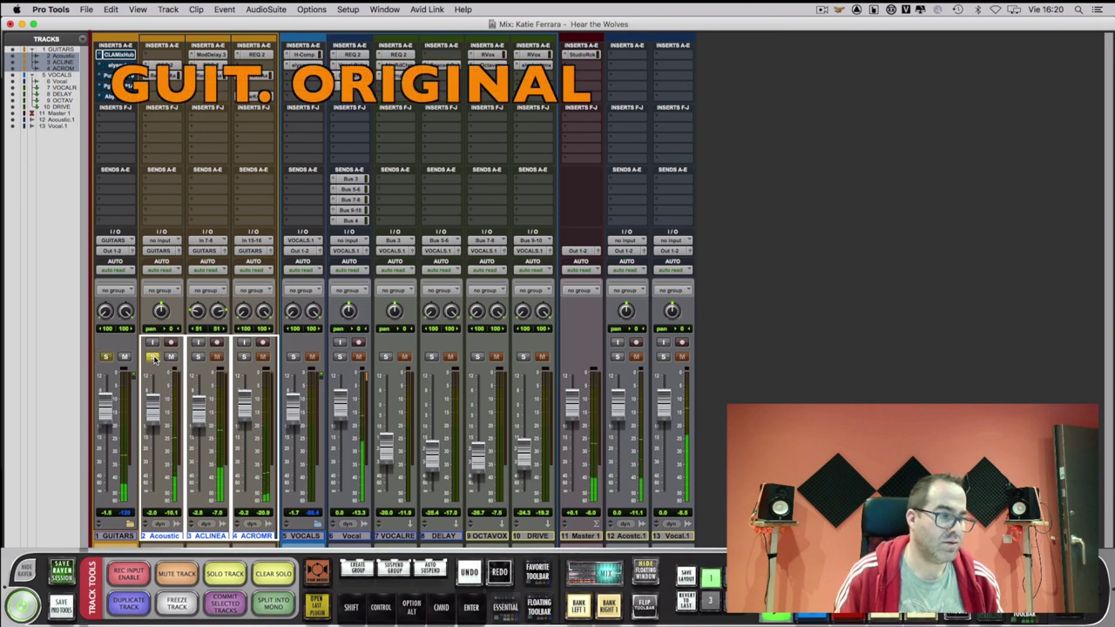
left_click(153, 357)
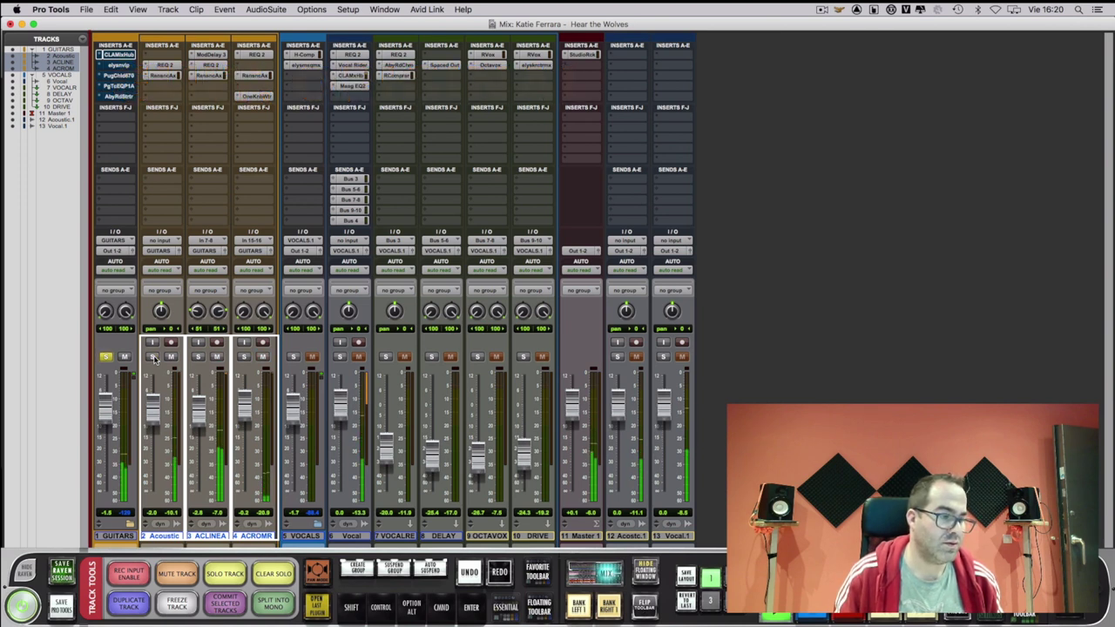
left_click(198, 359)
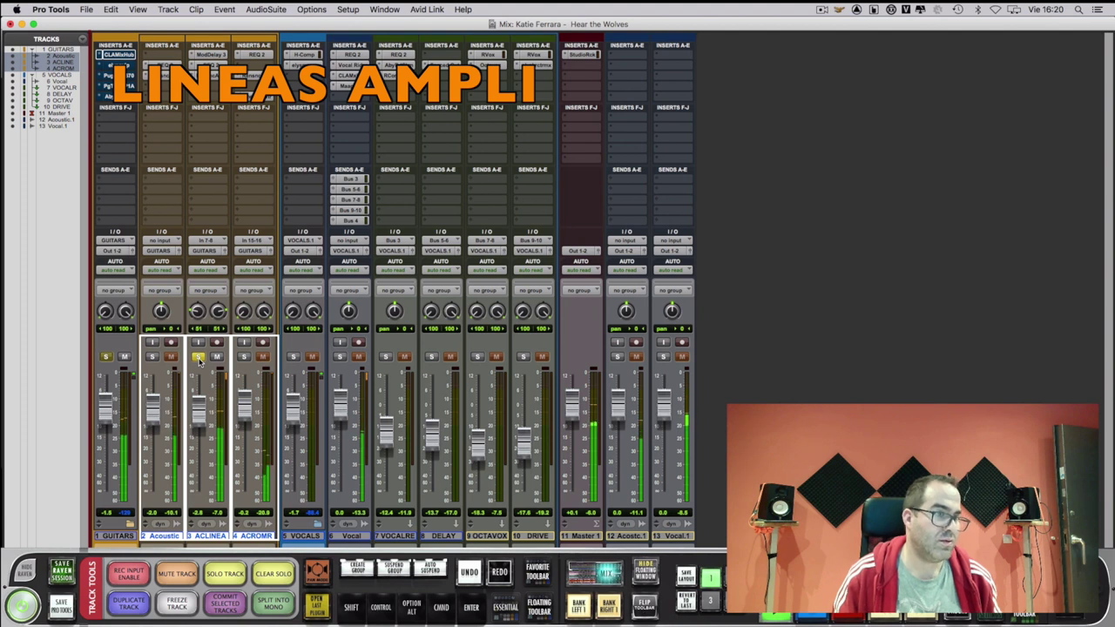
key("super")
left_click(213, 57, "super")
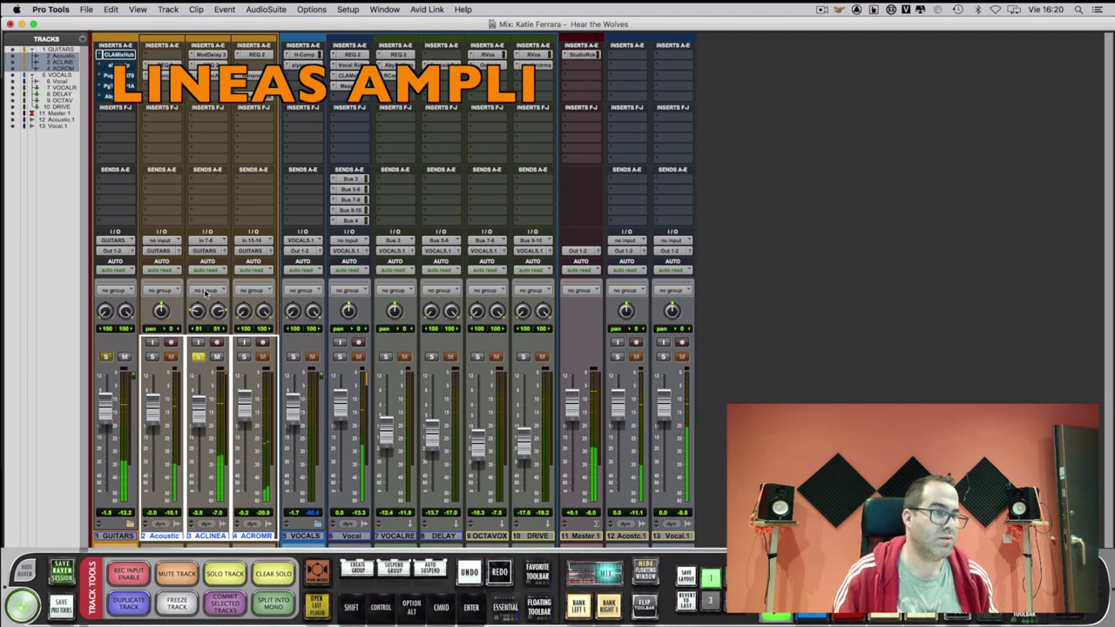
left_click(244, 357)
left_click(198, 357)
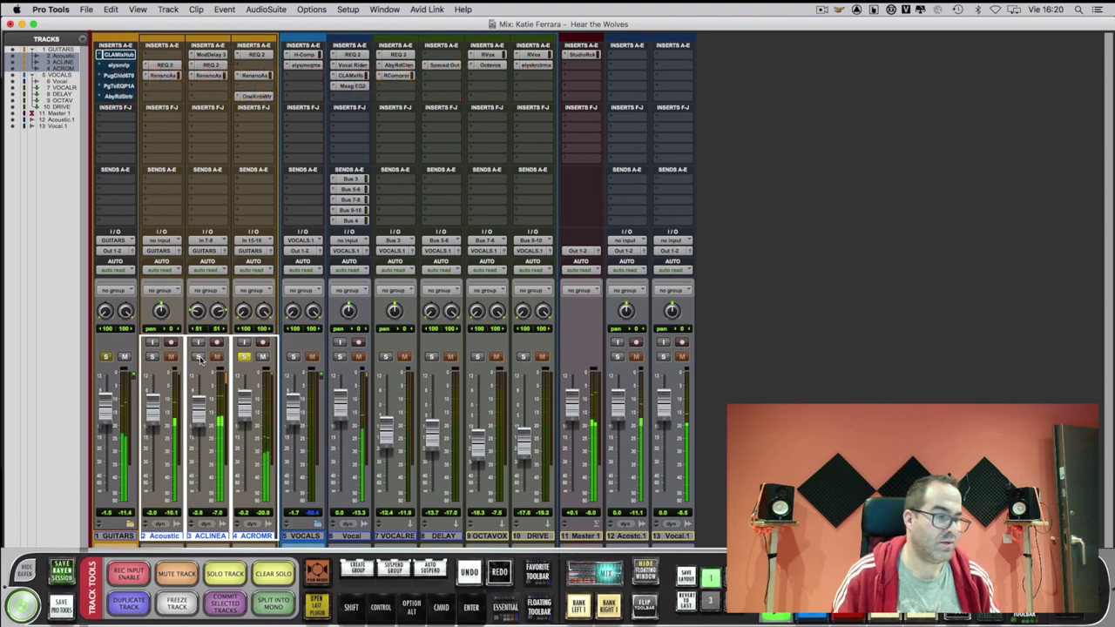
left_click(243, 357)
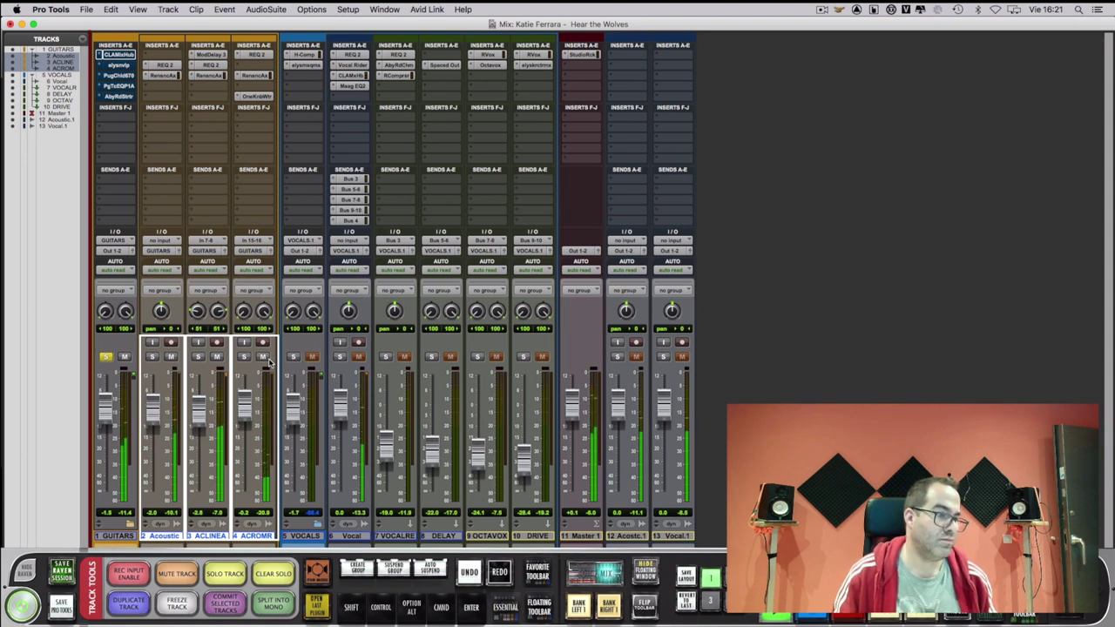
- Lower the Renaissance Axx threshold on the Acoustic track to -6.7 and close the plug-in
left_click(160, 77)
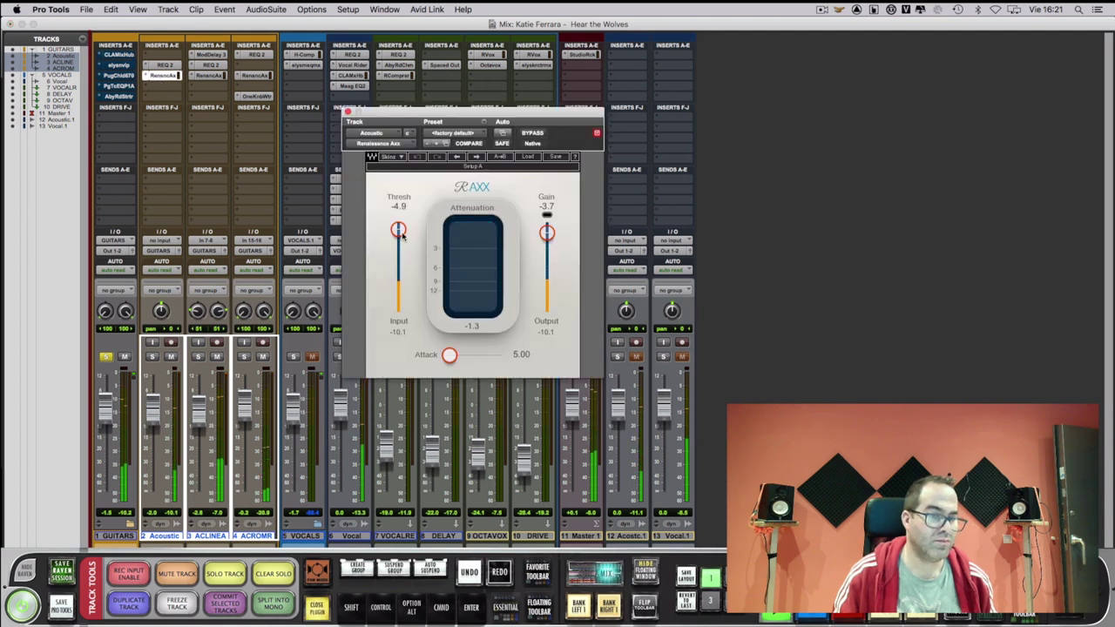
left_click_drag(402, 236, 402, 237)
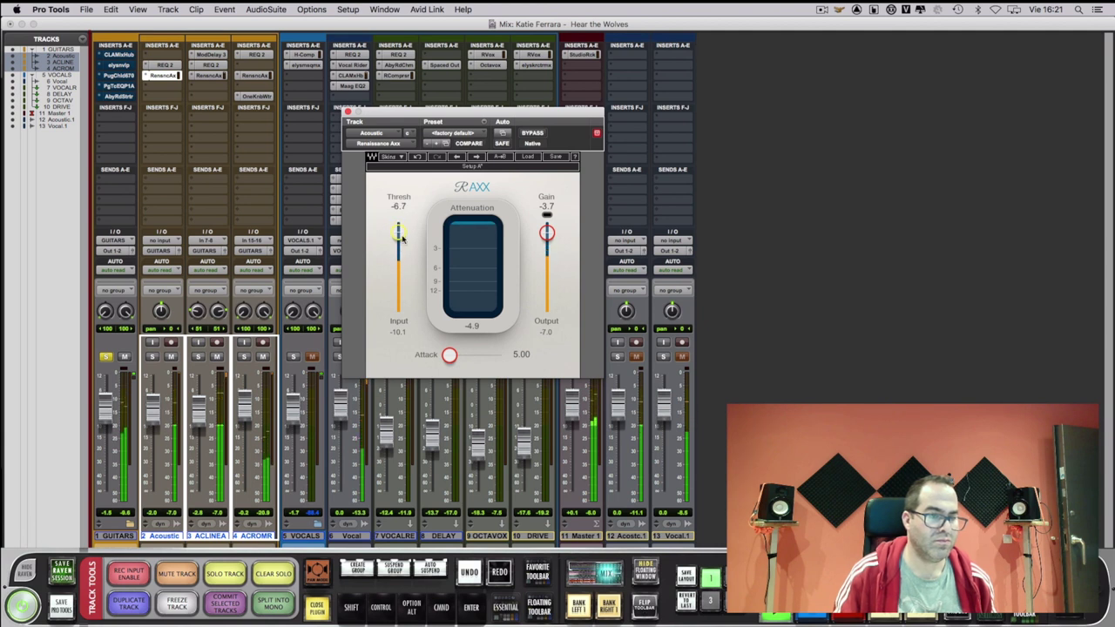
left_click(348, 112)
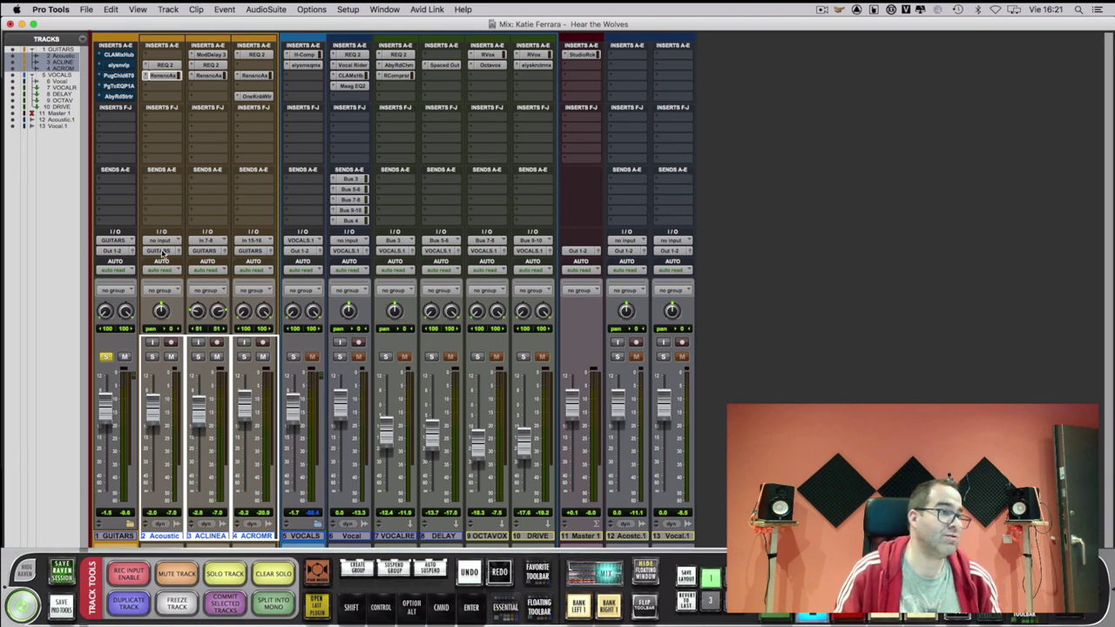
- Open CLA MixHub on the GUITARS track and audition its filter alone, with EQ added, and with dynamics re-enabled
left_click(122, 55)
left_click_drag(392, 112, 413, 88)
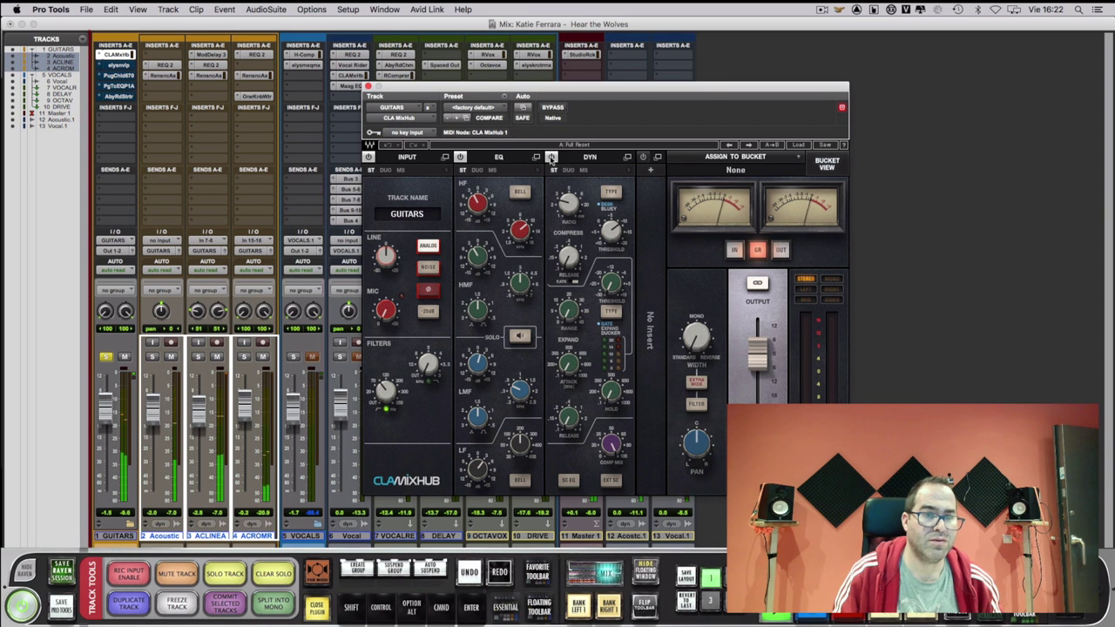
left_click(461, 157)
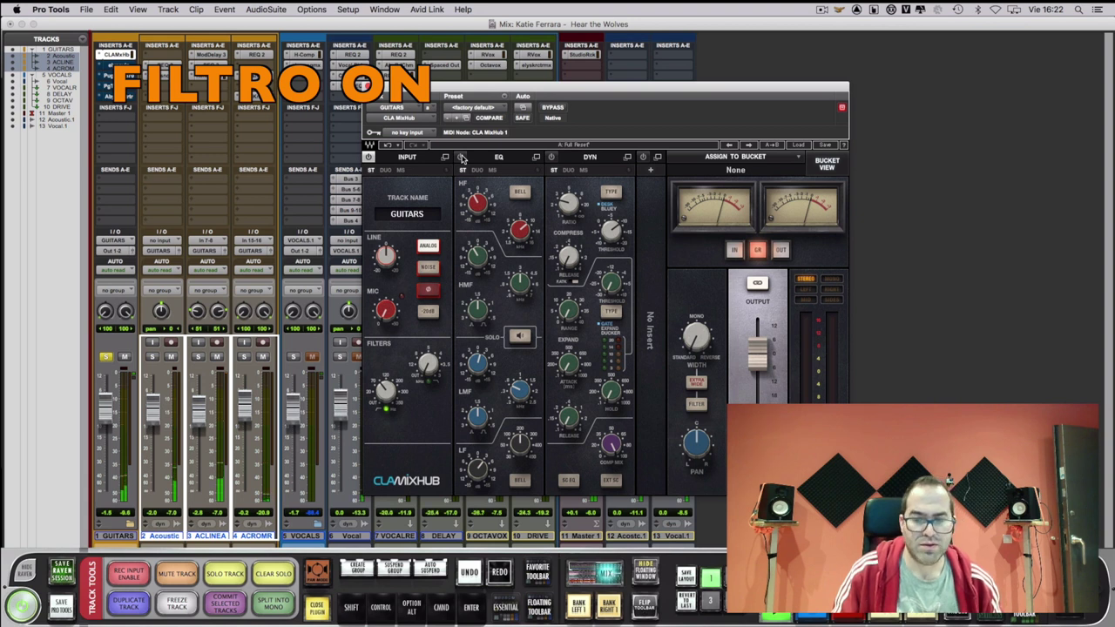
left_click(461, 156)
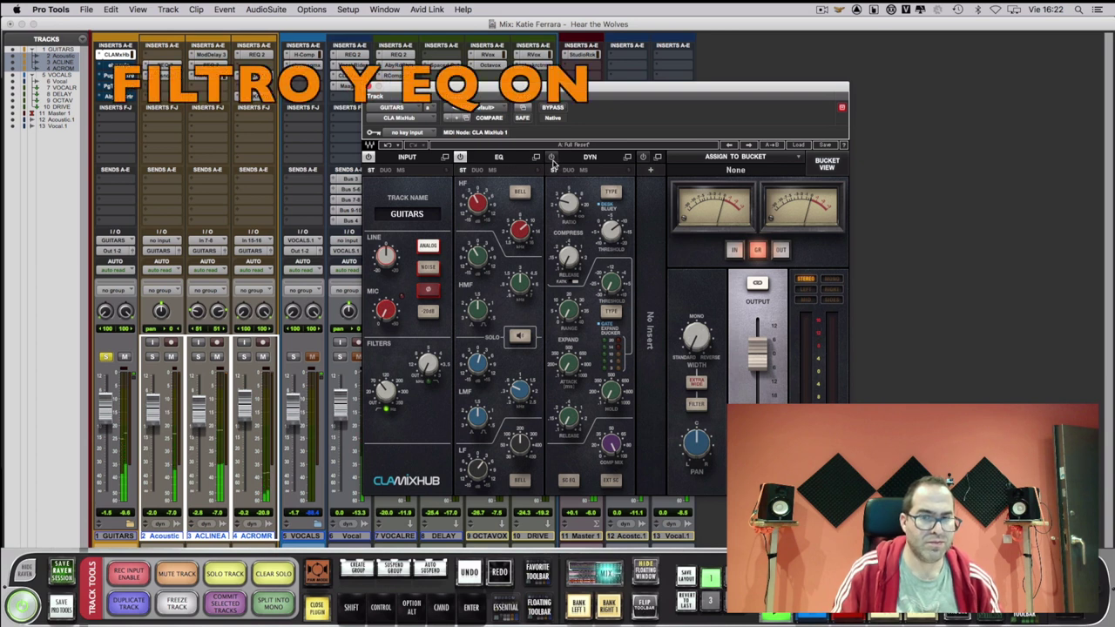
left_click(552, 158)
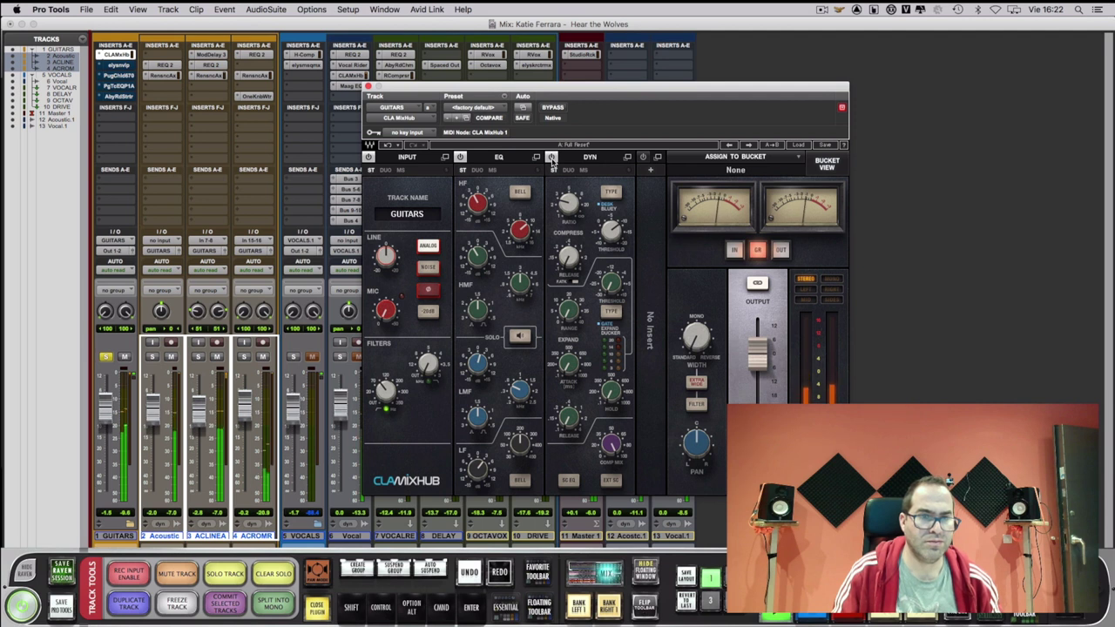
- Compare the guitars with CLA MixHub bypassed and active, leave it active and close the plug-in
left_click(554, 107)
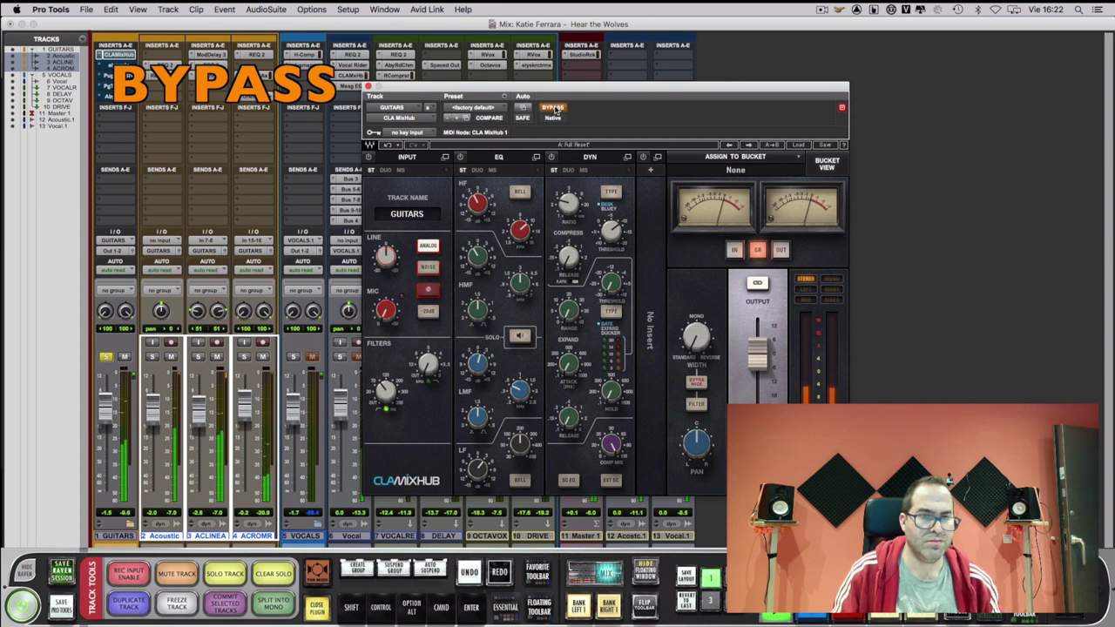
left_click(554, 107)
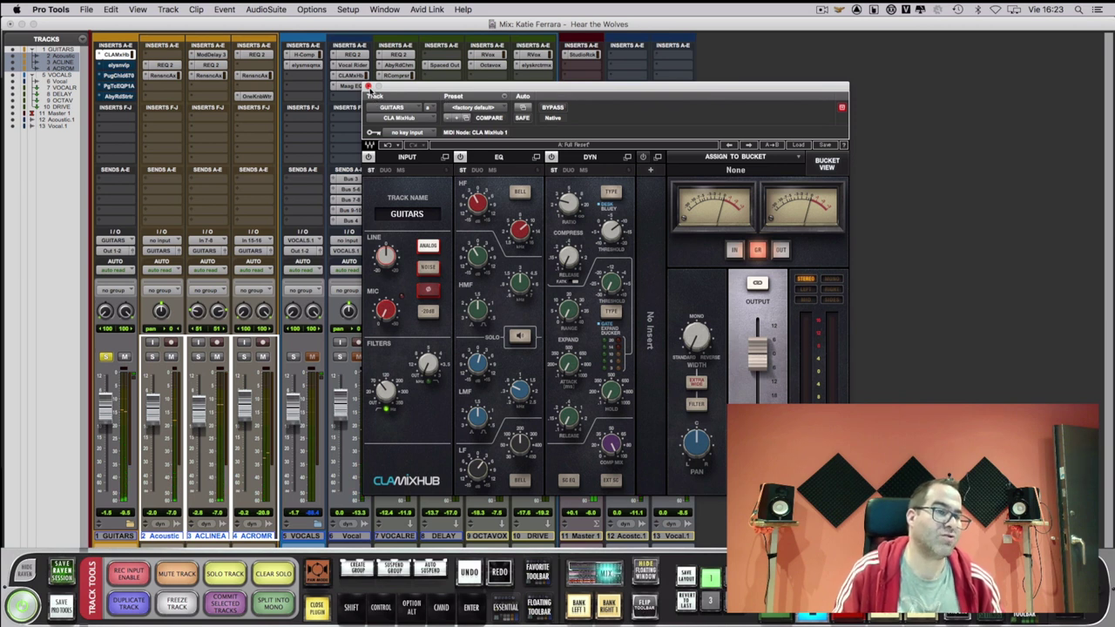
left_click(368, 88)
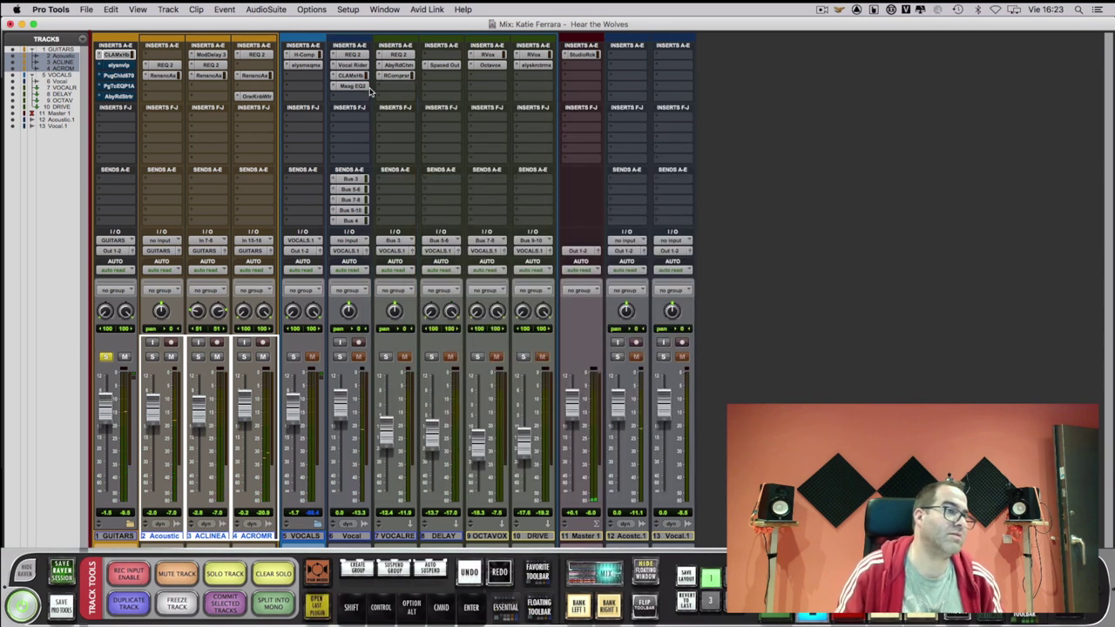
- Activate the elysia nvelope on the GUITARS track and restart playback from the chorus at bar 17
left_click(128, 66)
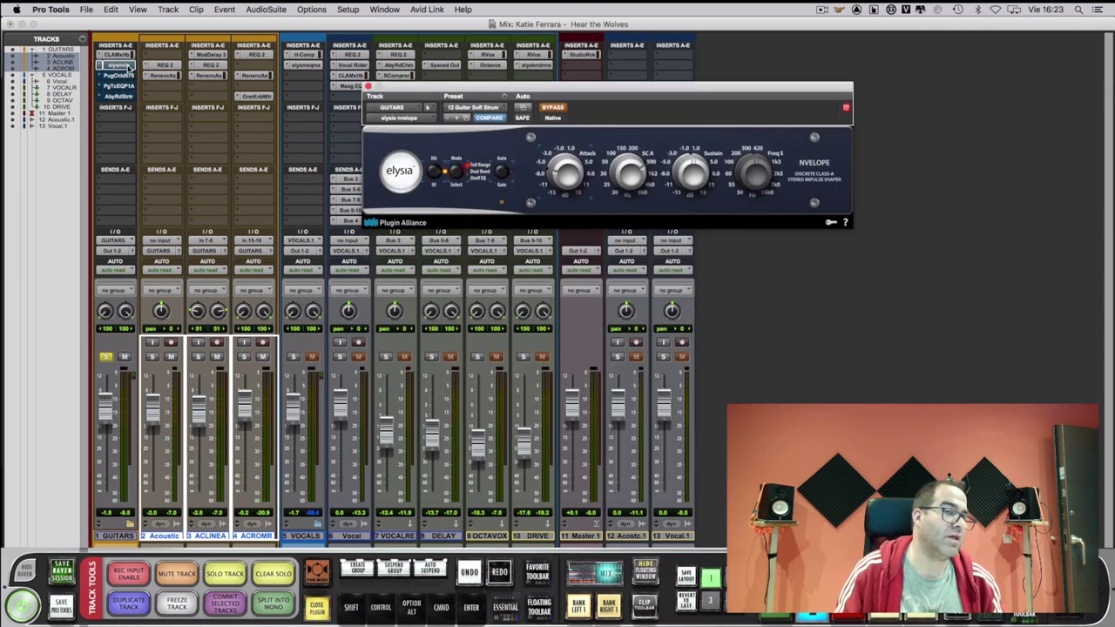
left_click(550, 109)
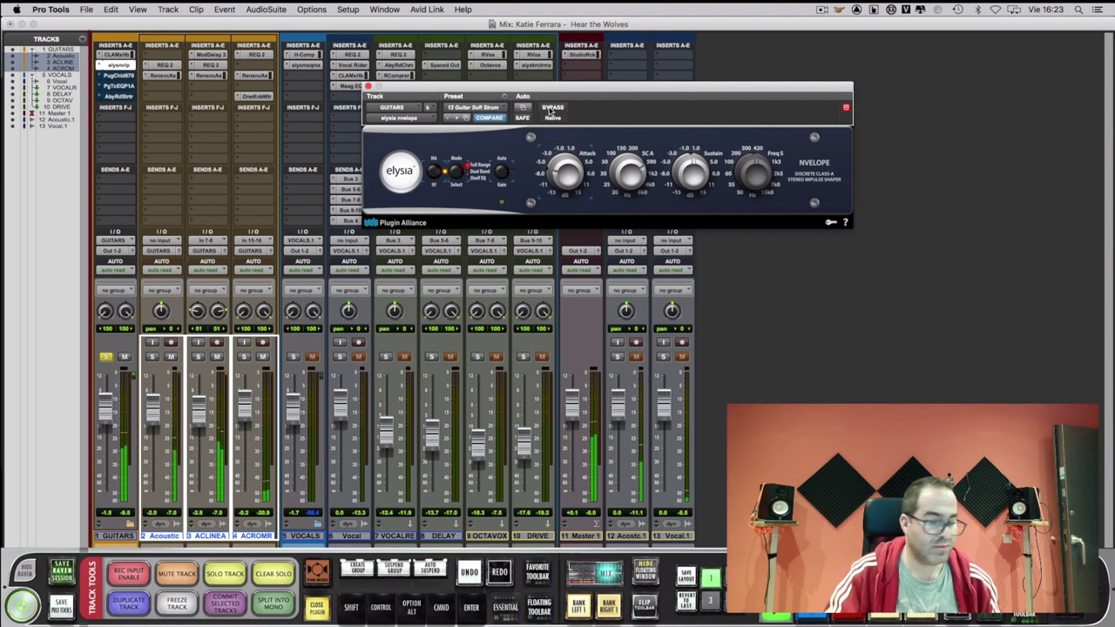
key("super+equal")
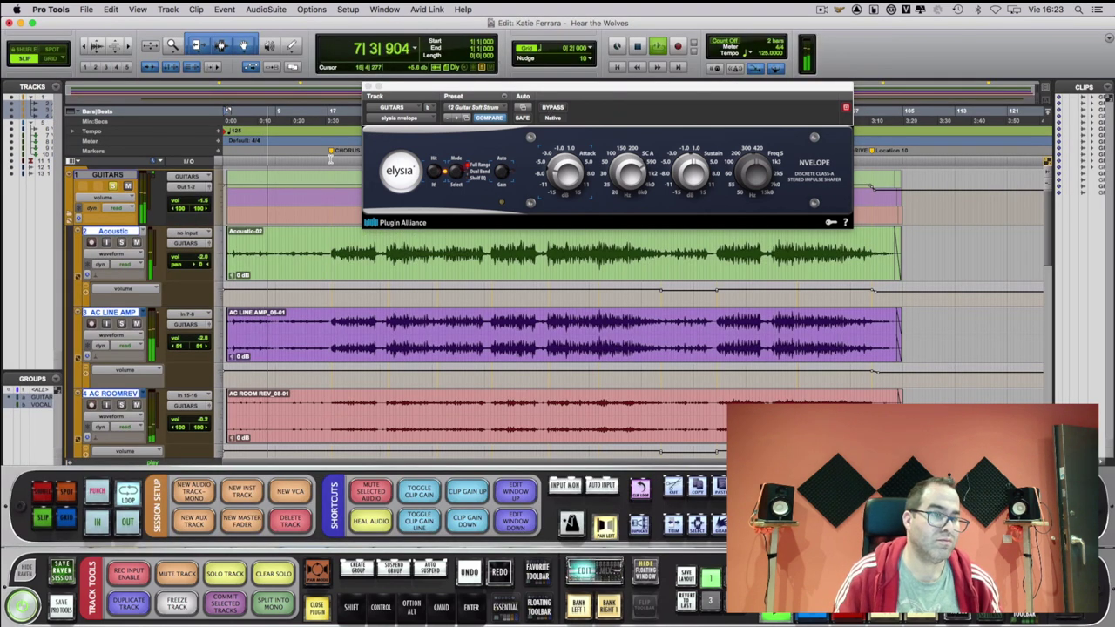
key("space")
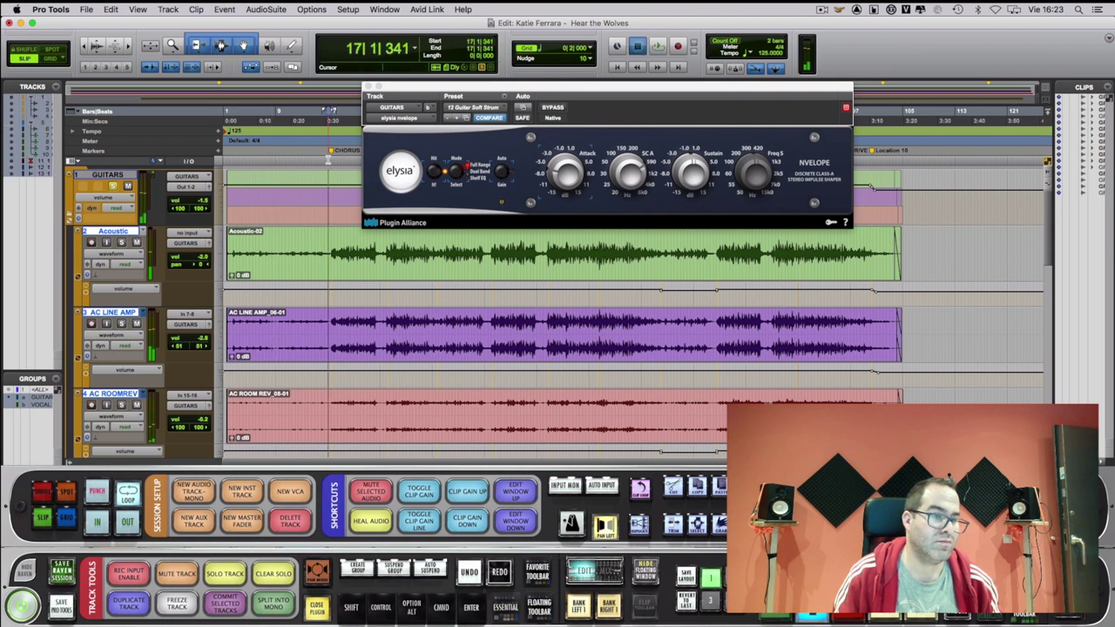
key("space")
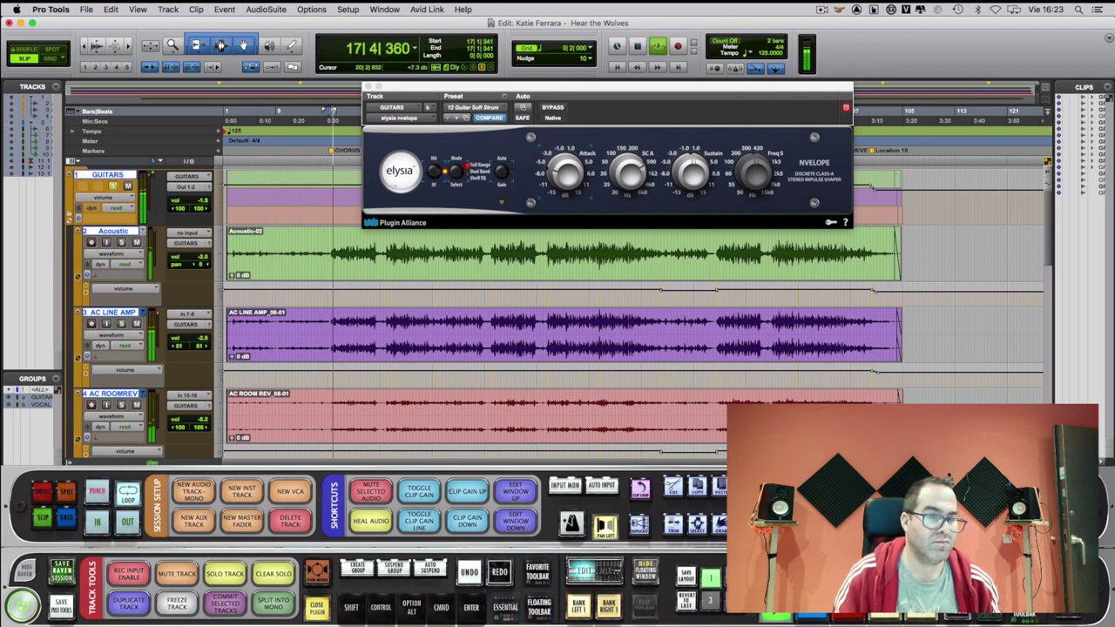
- Compare the guitars with the nvelope bypassed and active, leave it active, return to the mixer and close the plug-in
left_click(555, 108)
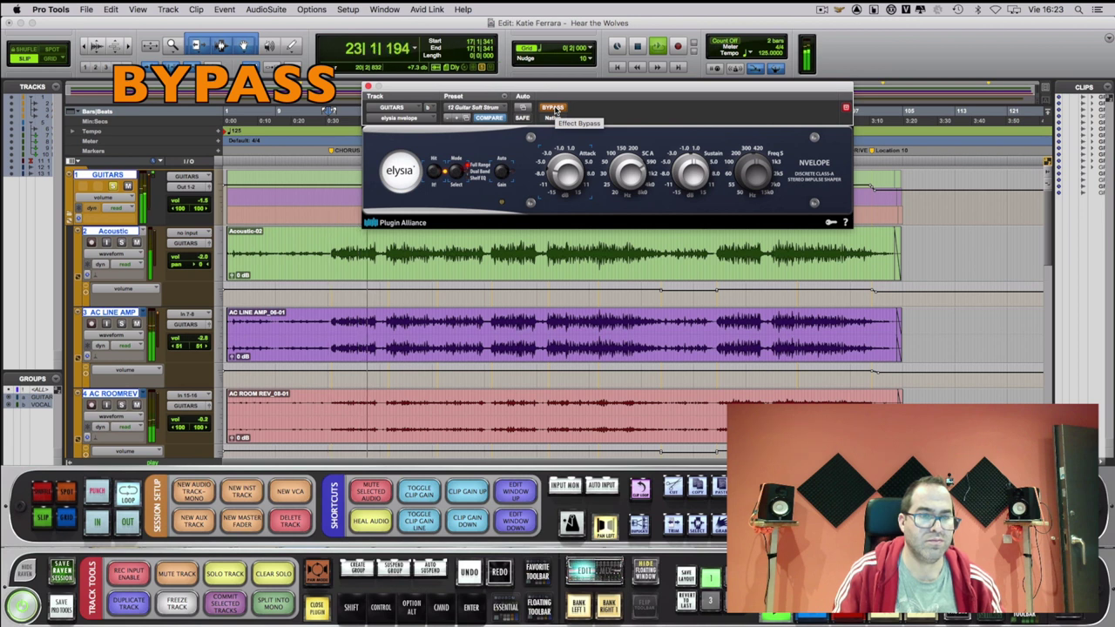
left_click(555, 108)
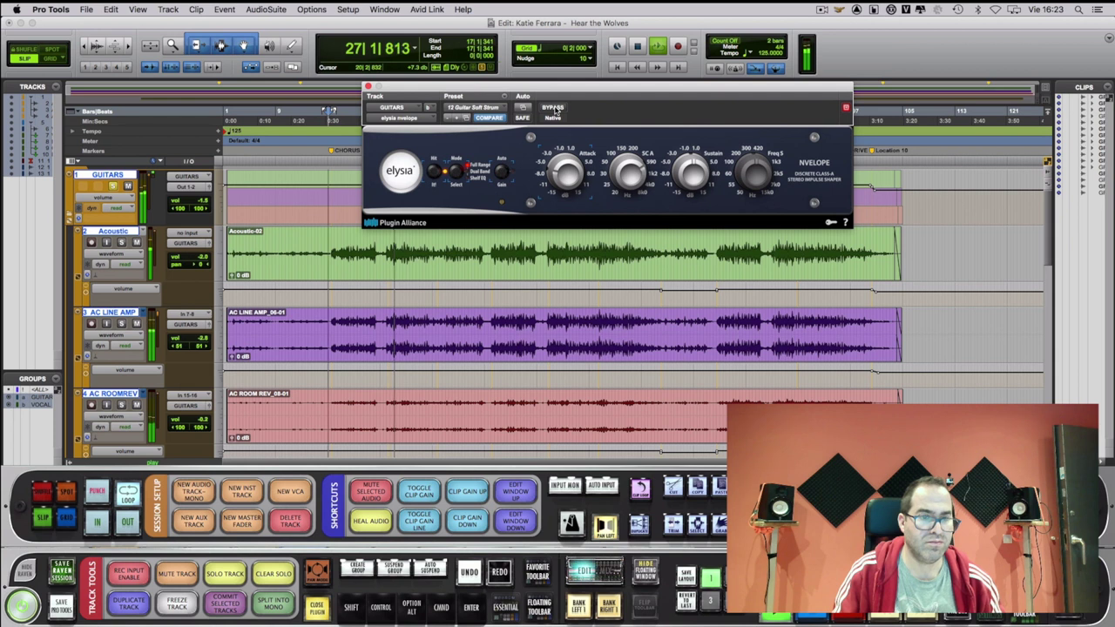
left_click(554, 108)
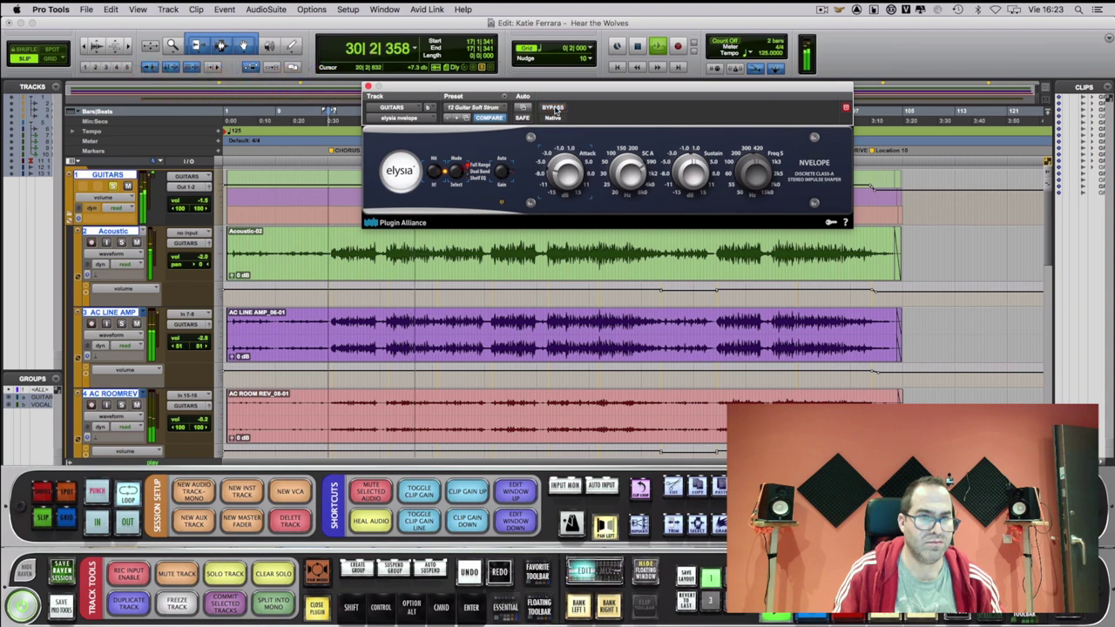
left_click(554, 108)
key("super+equal")
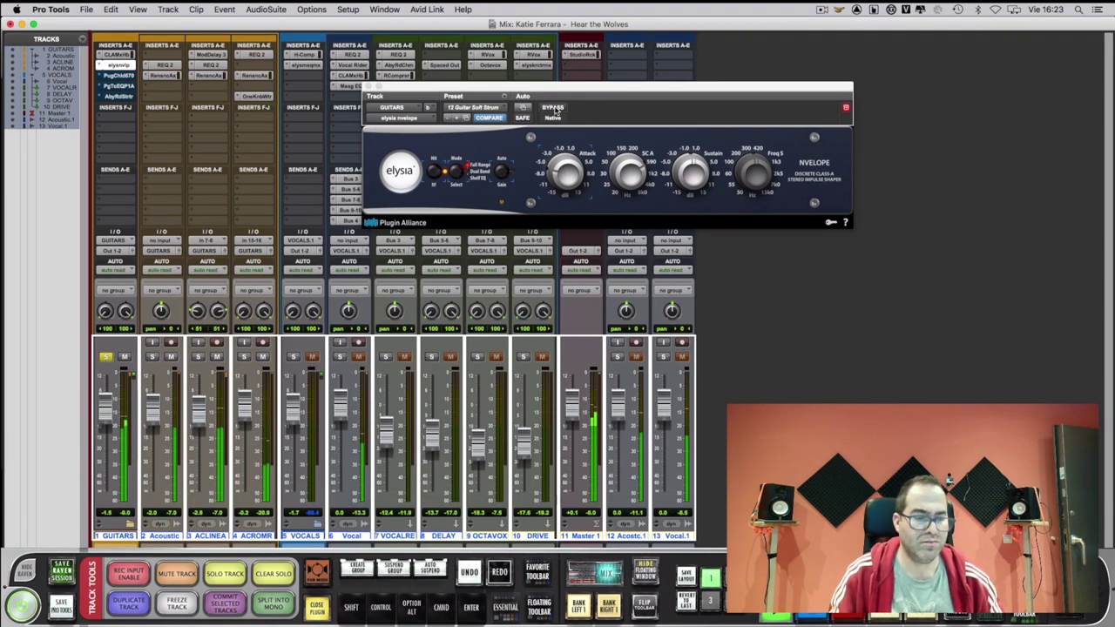
key("super+w")
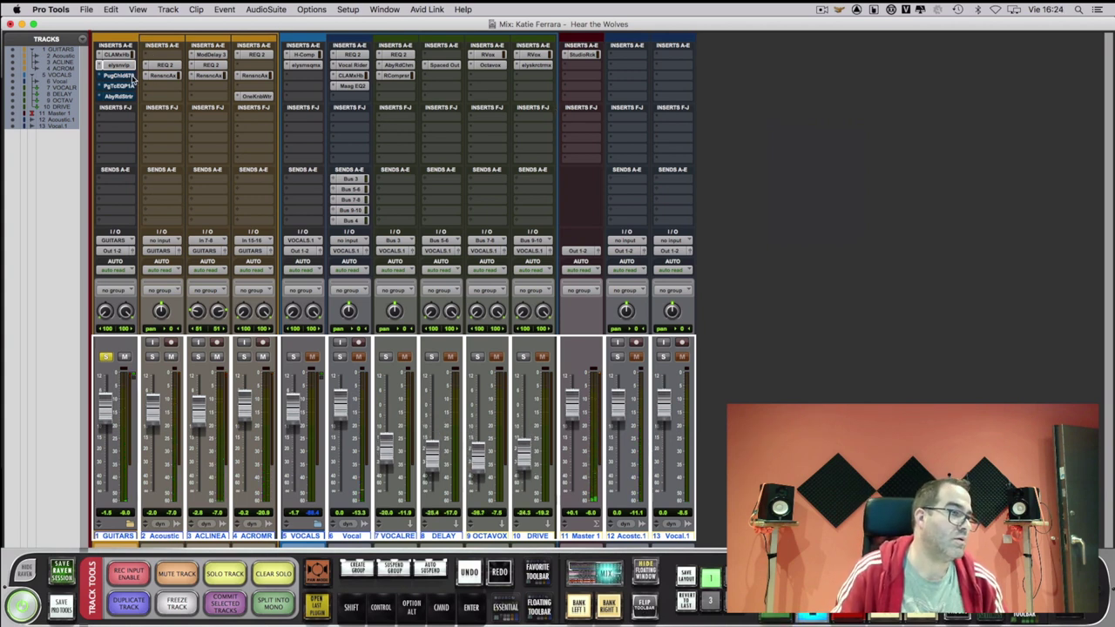
- Activate the PuigChild 670 compressor on the GUITARS track, compare it against bypass and close it while active
left_click(129, 77)
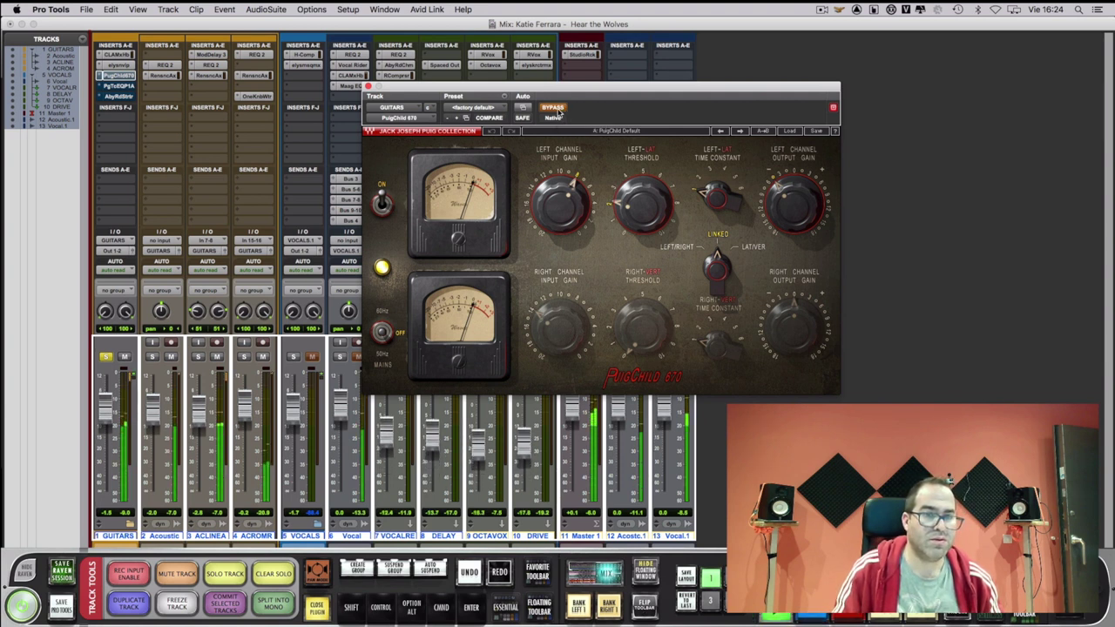
left_click(559, 110)
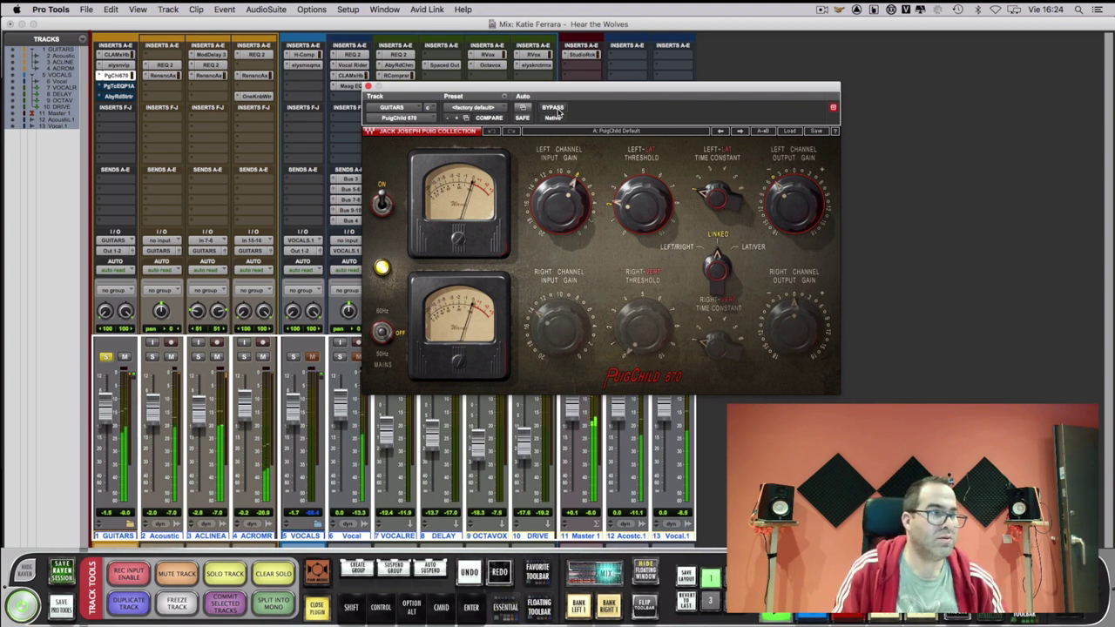
left_click(554, 108)
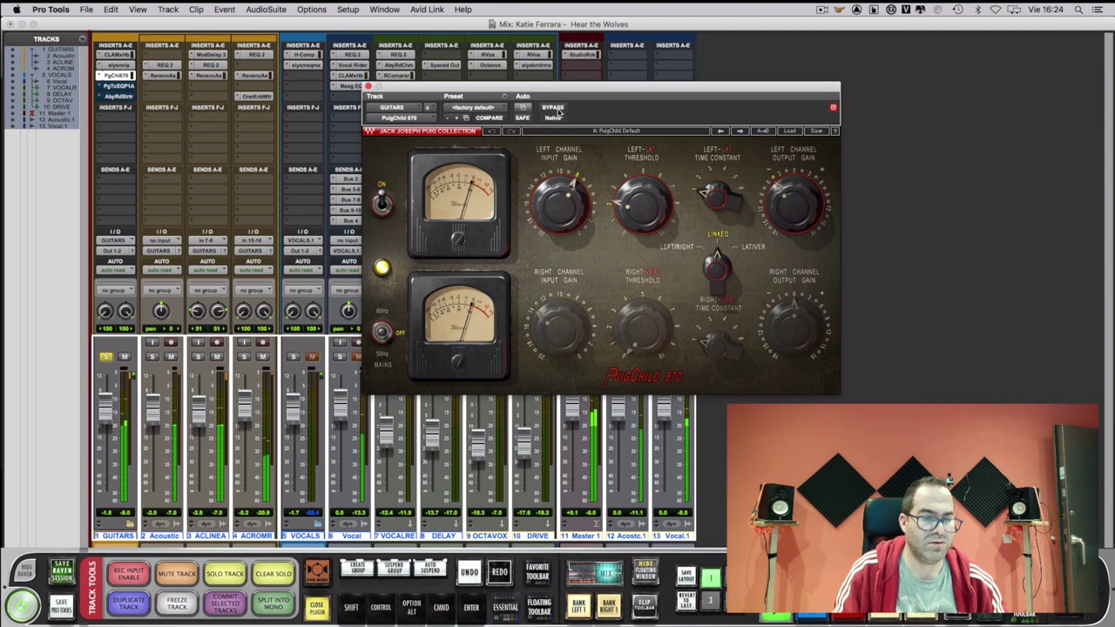
left_click(558, 109)
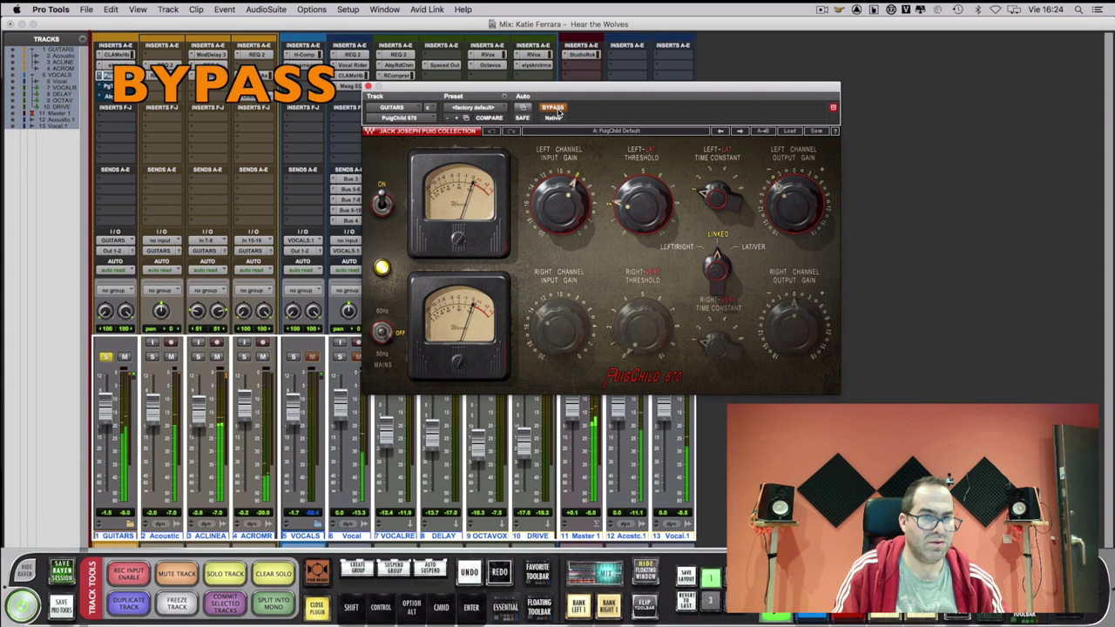
left_click(559, 109)
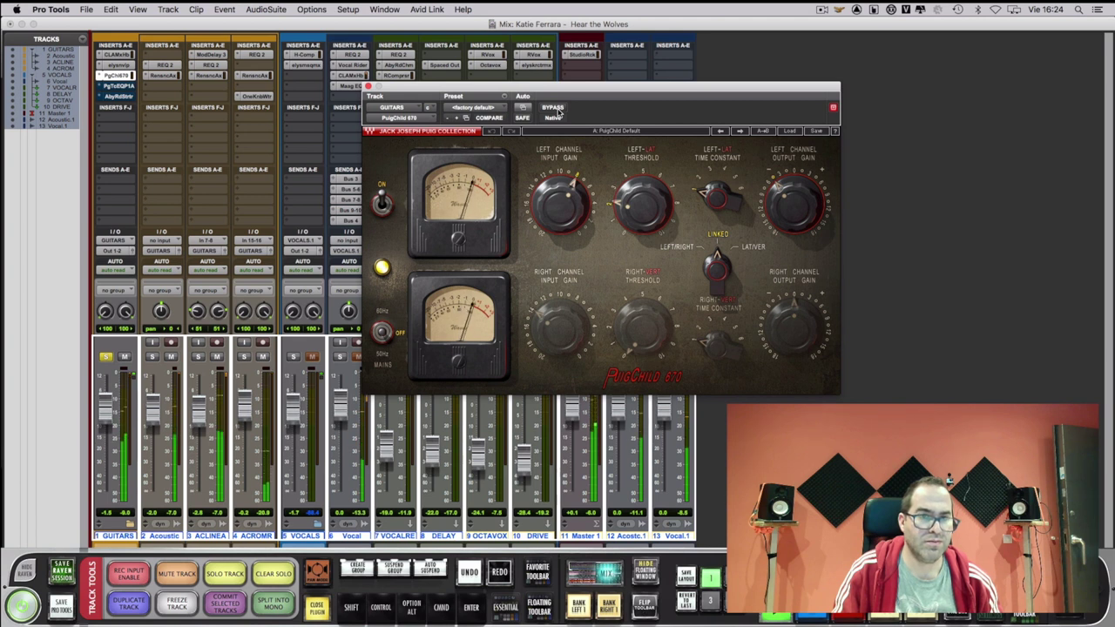
left_click(369, 90)
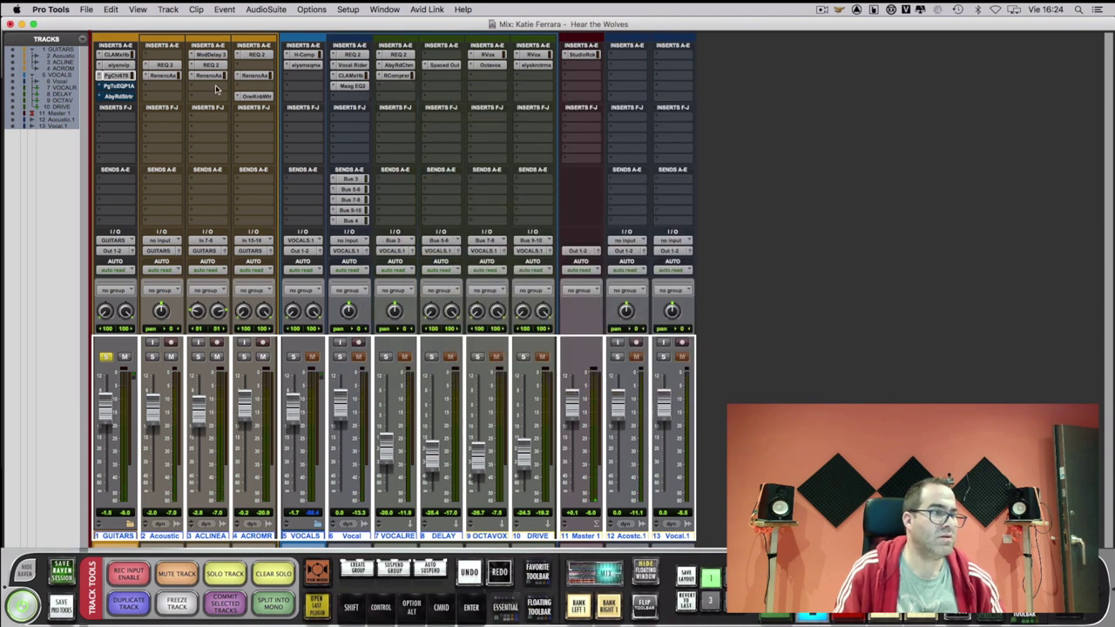
- Activate the PuigTec EQP1A equalizer on the GUITARS track, compare it against bypass and close it while active
left_click(127, 87)
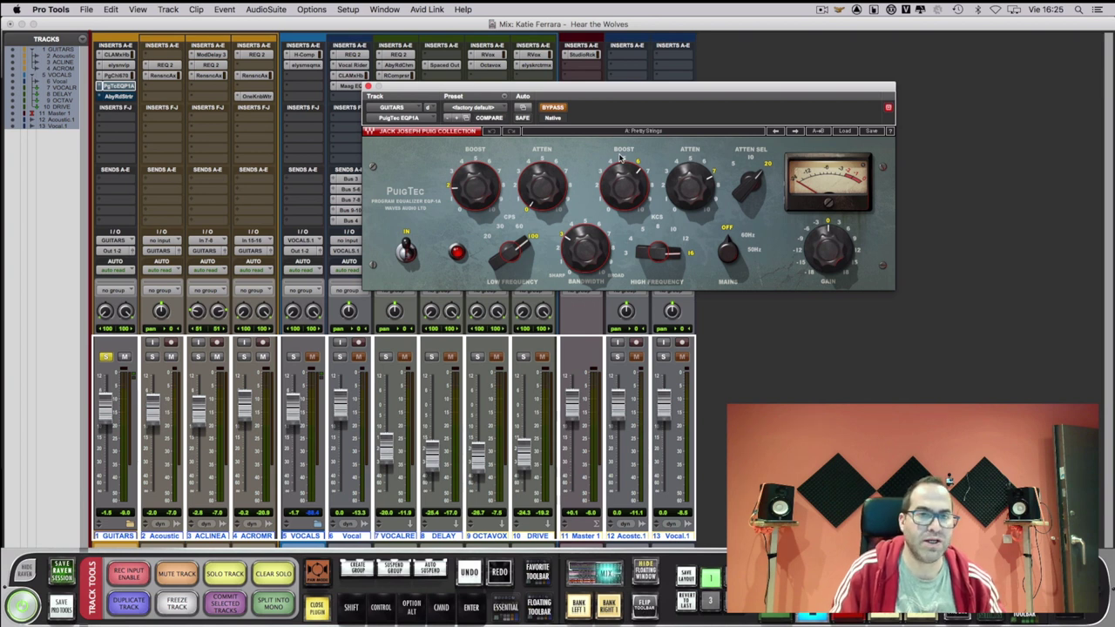
left_click(553, 107)
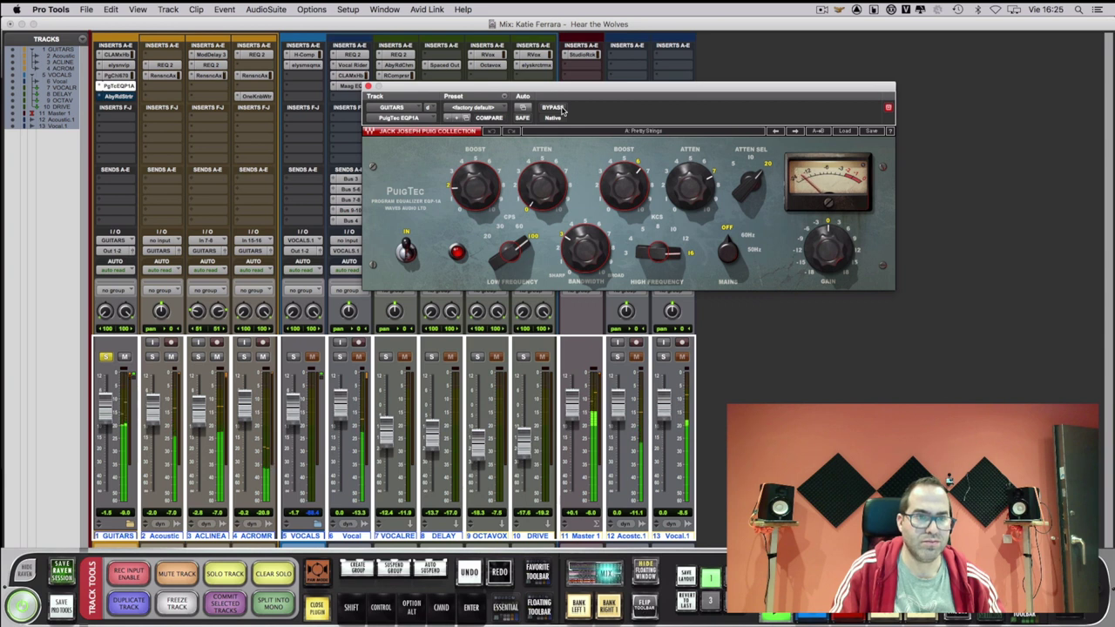
left_click(554, 107)
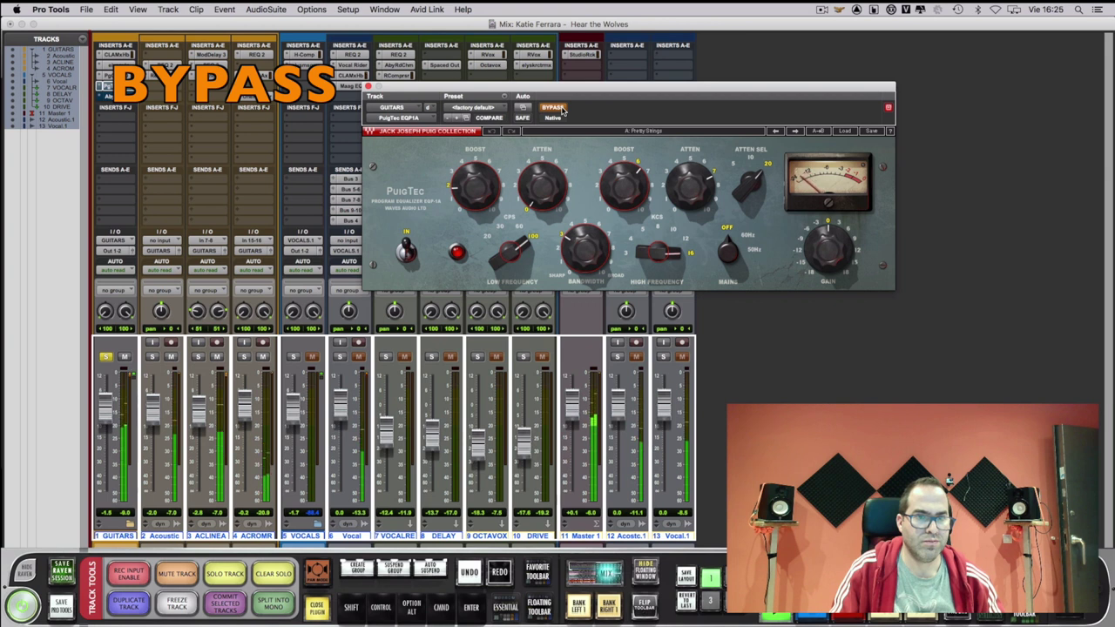
left_click(554, 107)
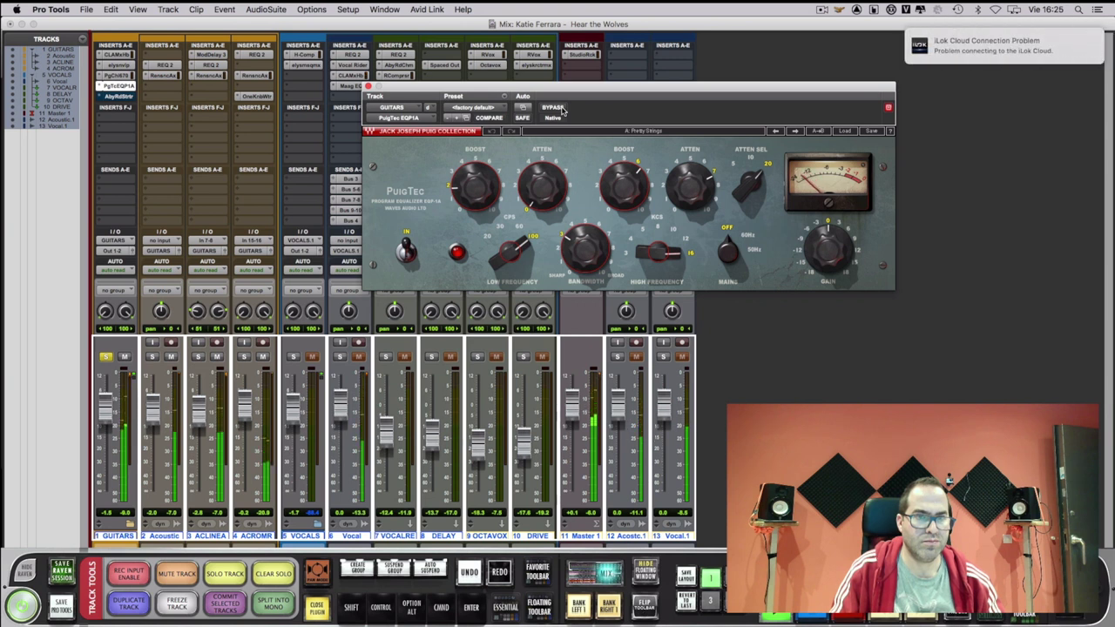
left_click(554, 107)
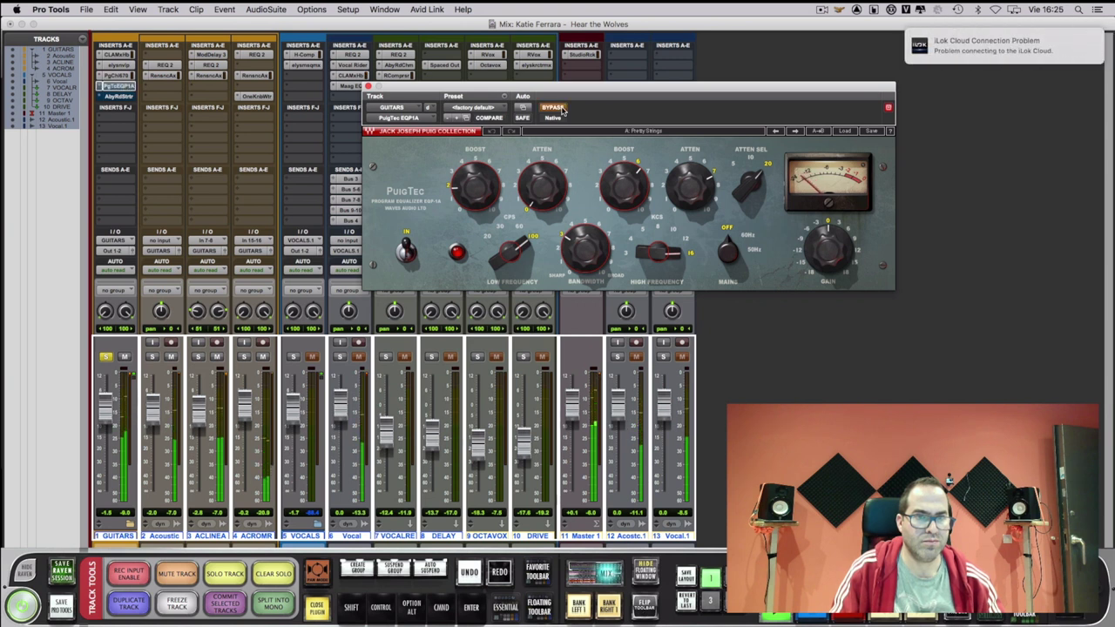
left_click(563, 108)
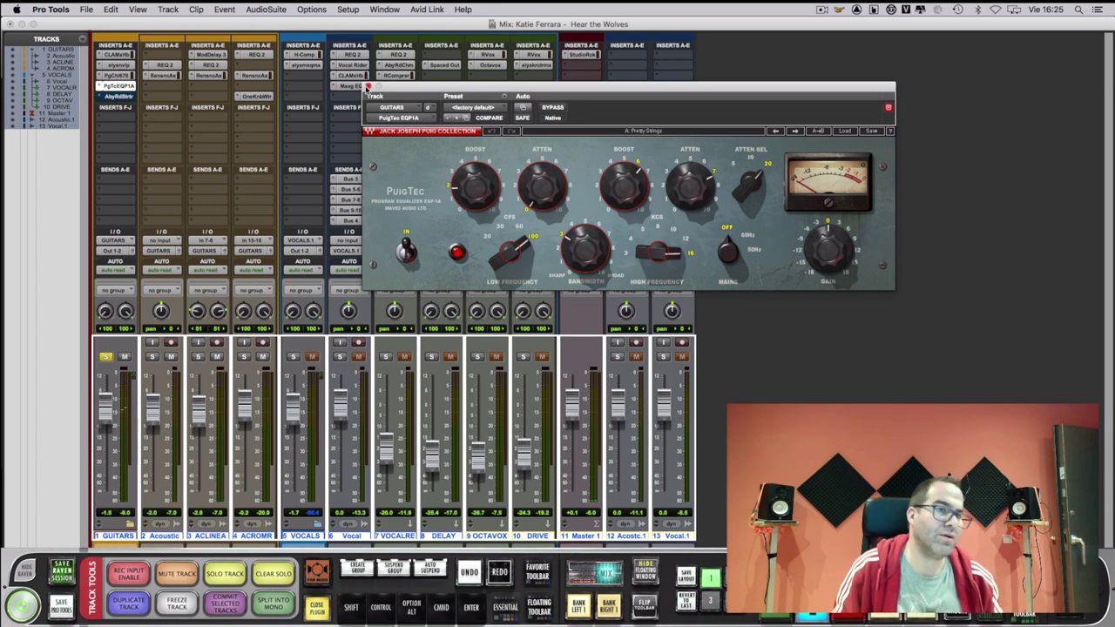
left_click(367, 88)
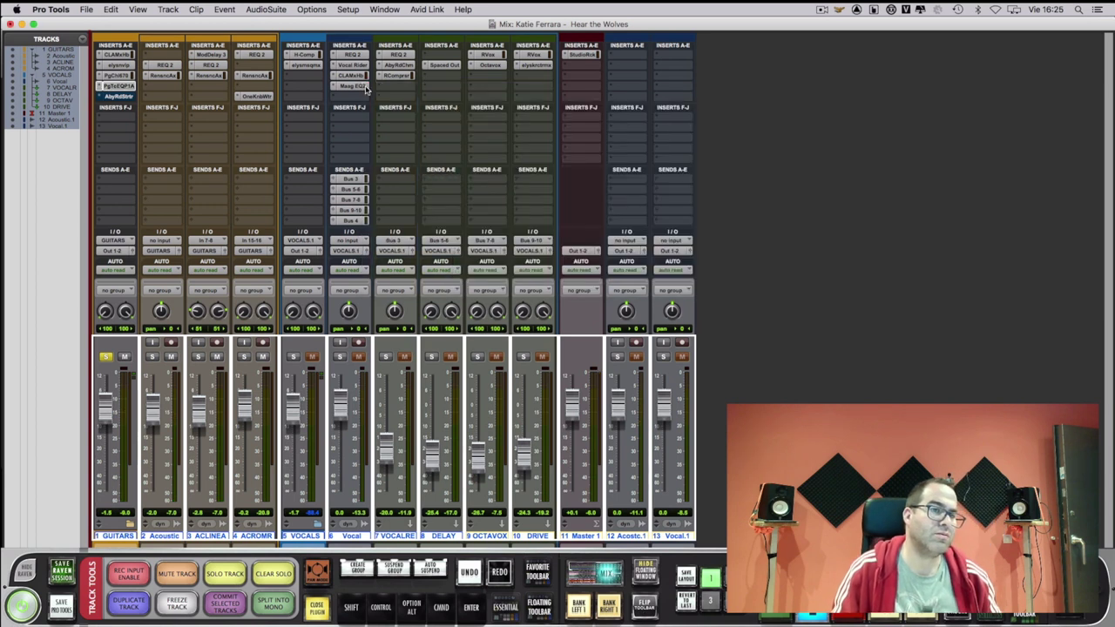
- Activate the Abbey Road Saturator on the GUITARS track, compare it against bypass and close it while active
left_click(122, 97)
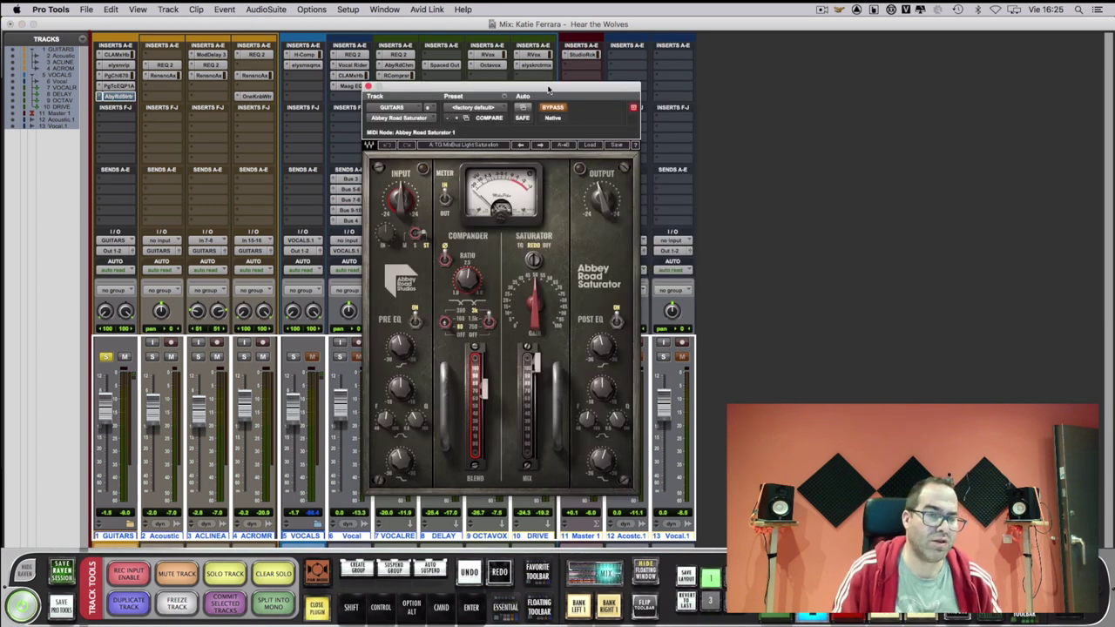
left_click_drag(549, 90, 711, 75)
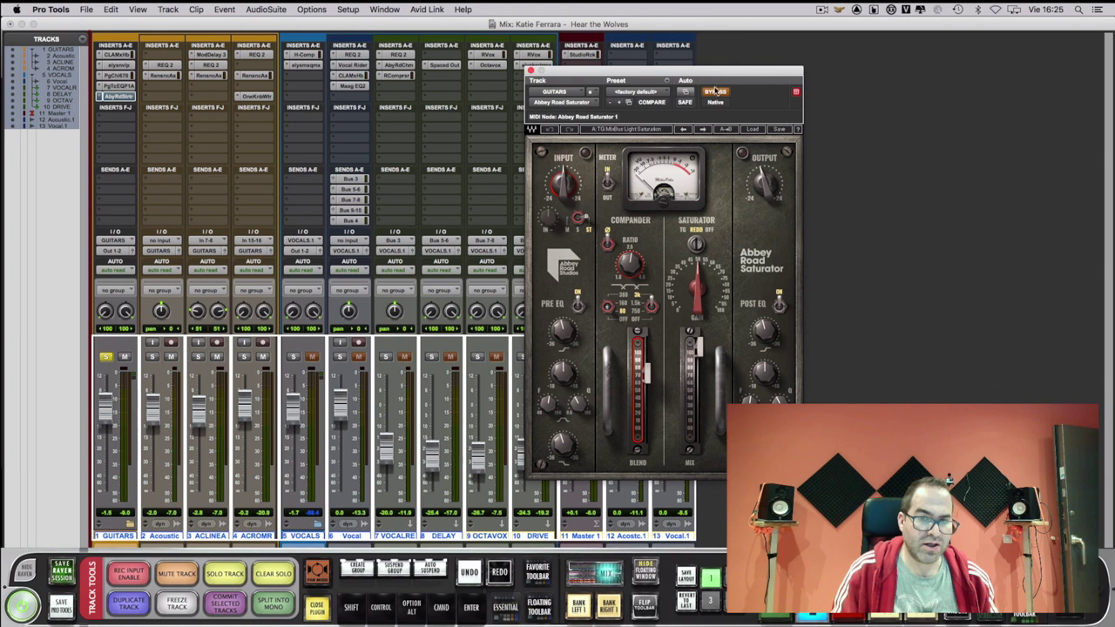
left_click(715, 92)
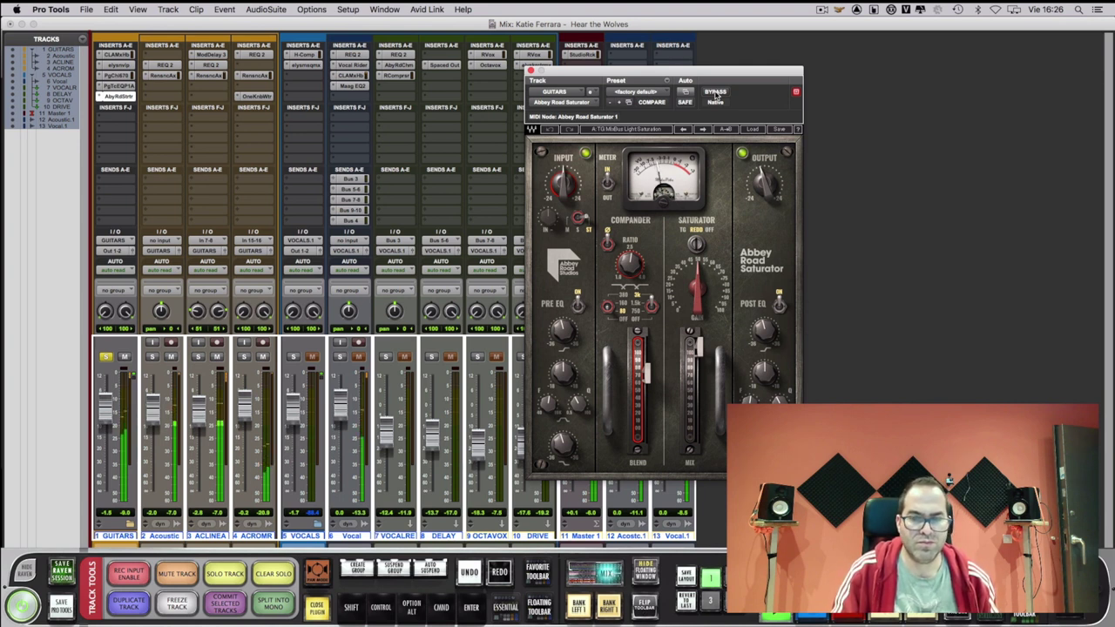
left_click(716, 94)
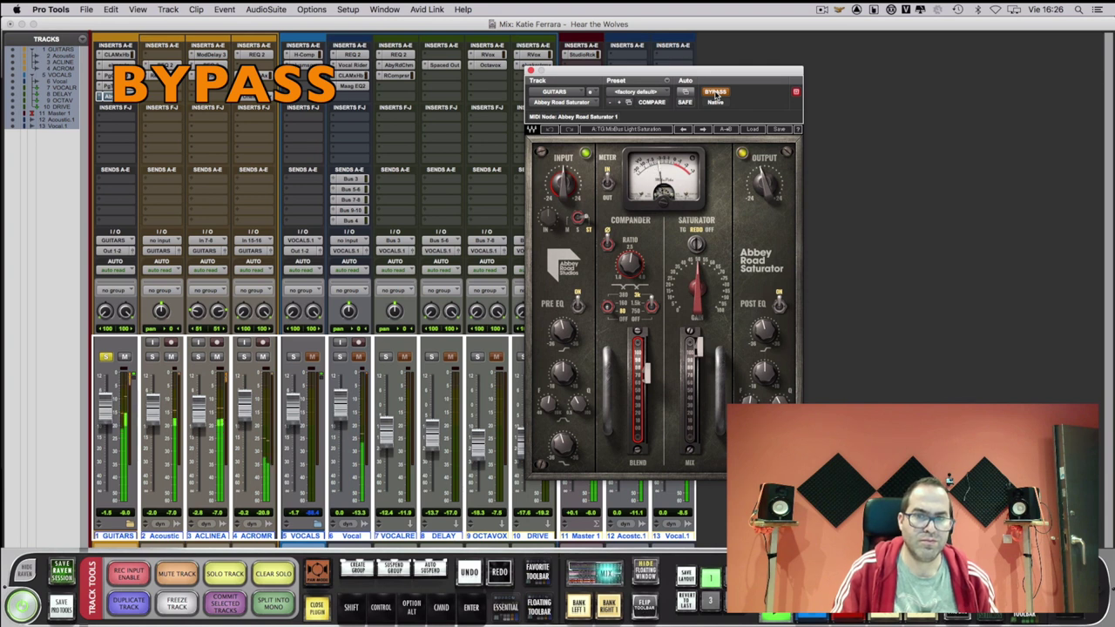
left_click(714, 91)
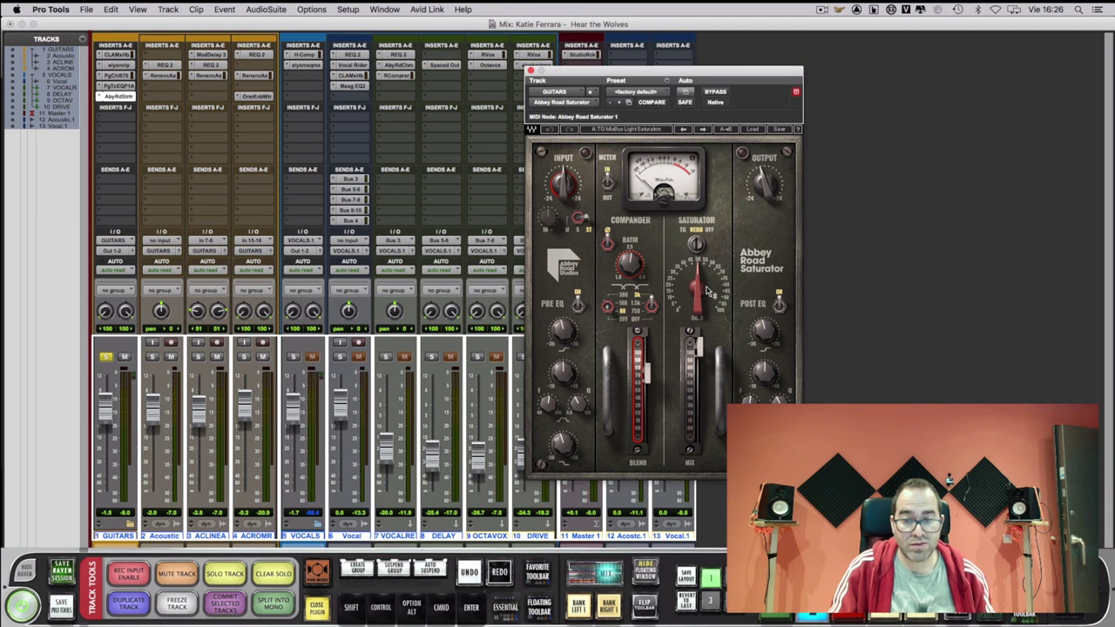
key("super+w")
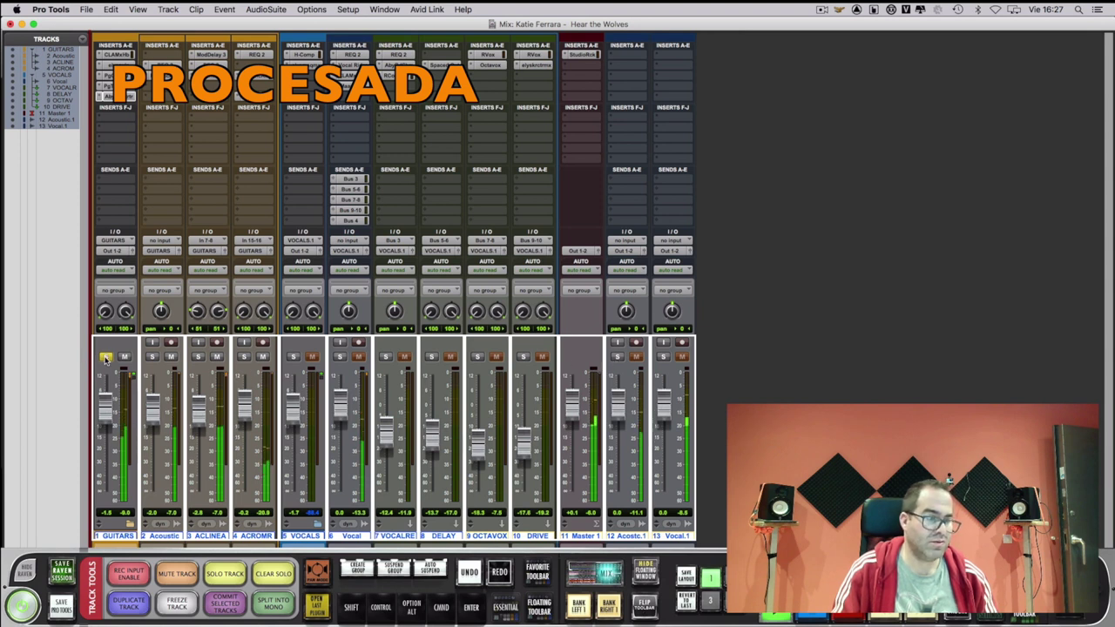
- Alternate solo between the original Acostc.1 track and the processed GUITARS track to compare them, ending on GUITARS
left_click(620, 357)
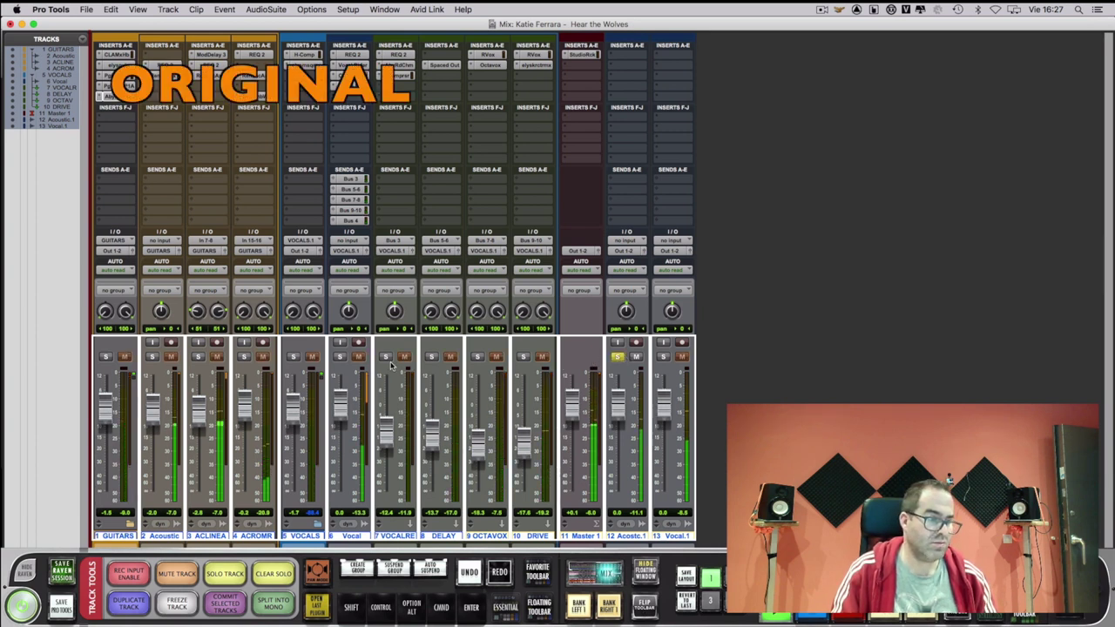
left_click(105, 357)
left_click(618, 357)
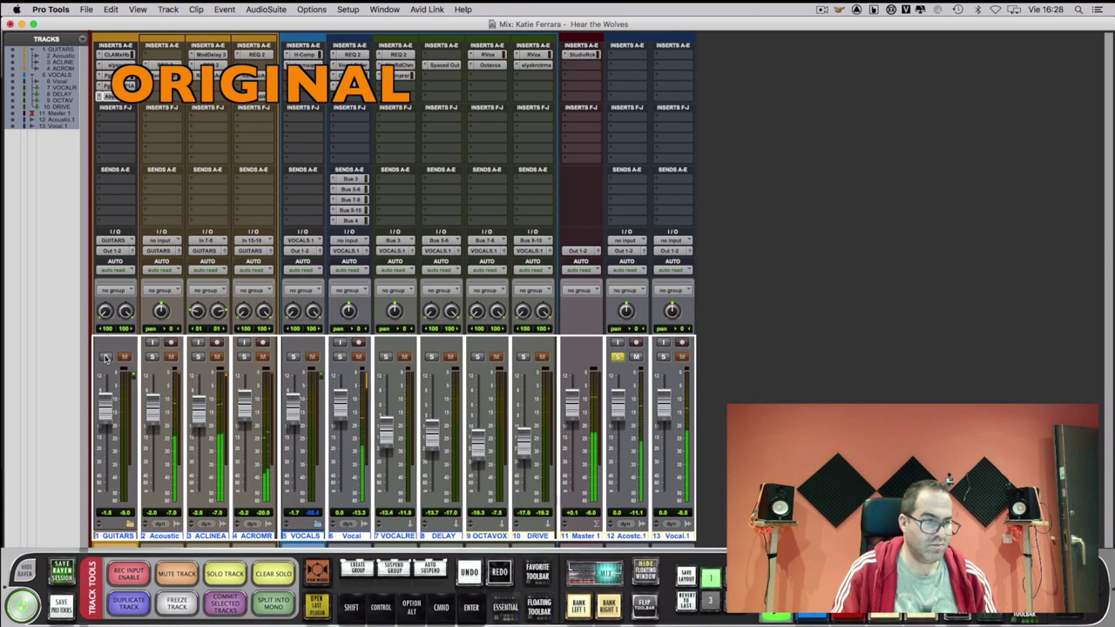
left_click(106, 357)
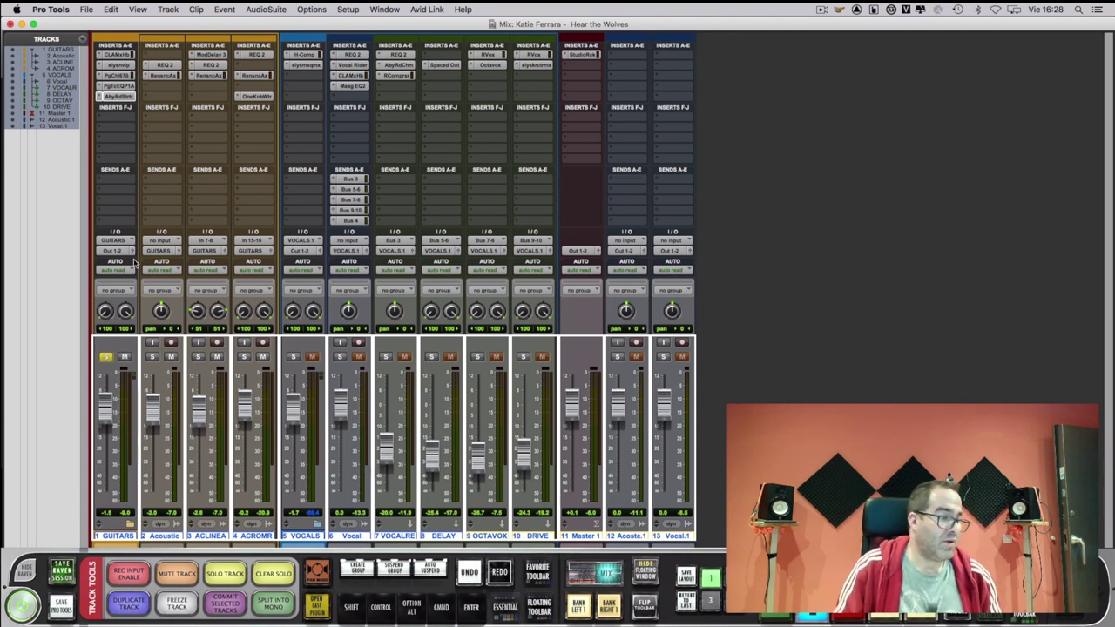
- Solo the Vocal track instead of GUITARS and bypass its Maag EQ2, CLA MixHub and Vocal Rider inserts
left_click(106, 356)
left_click(340, 357)
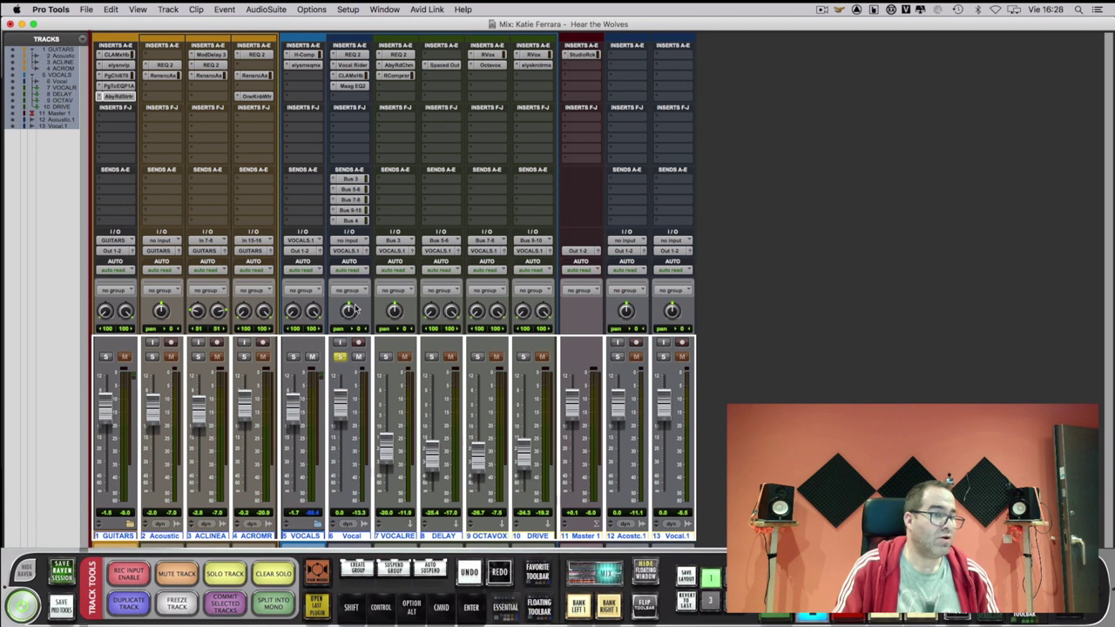
left_click(343, 86, "super")
left_click(347, 75, "super")
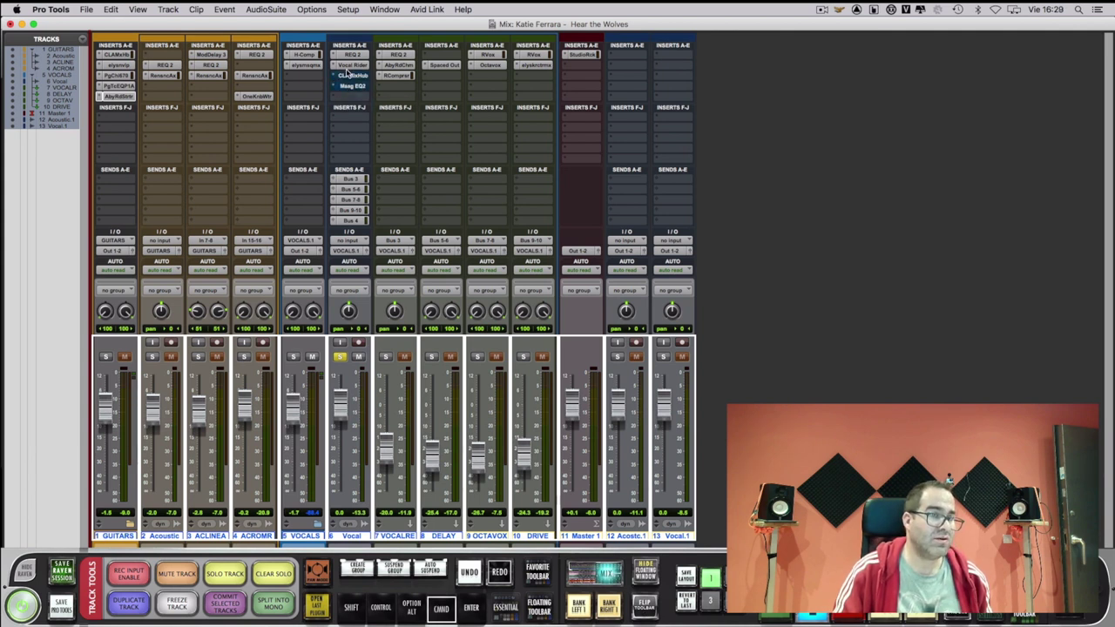
left_click(349, 64)
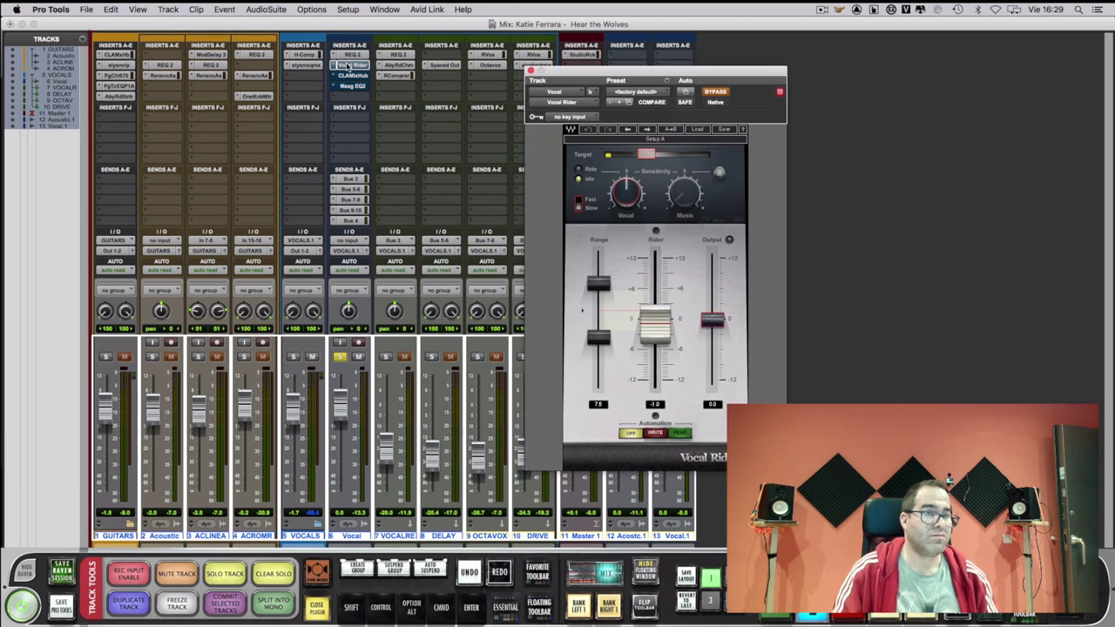
left_click(349, 65)
- Compare the soloed vocal with REQ 2 active and bypassed during playback, leave it active and close the plug-in
left_click(352, 54)
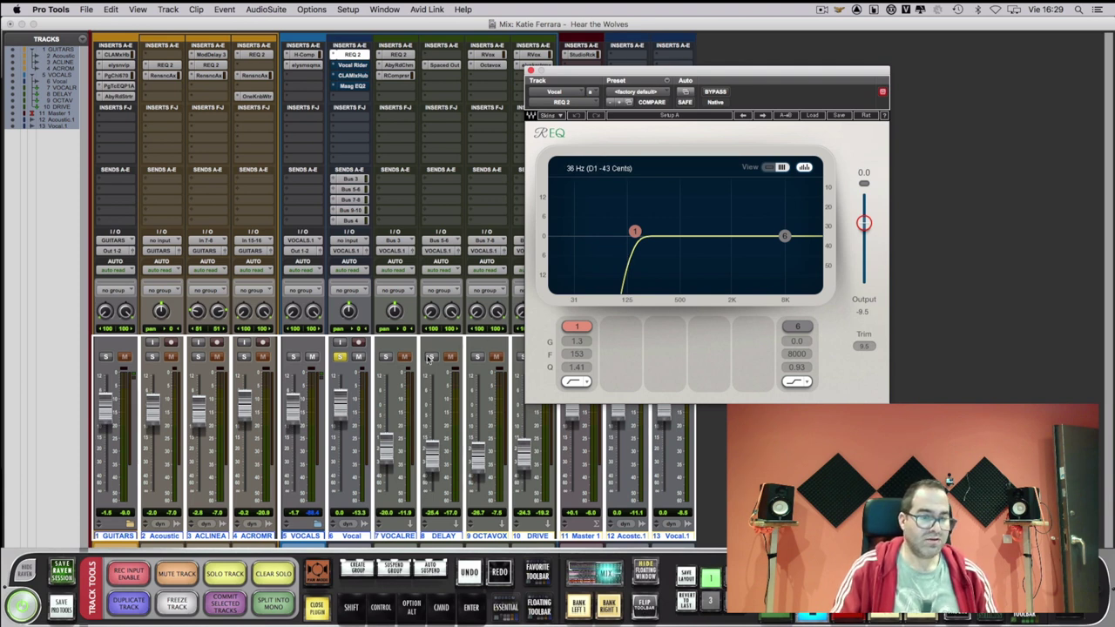
key("space")
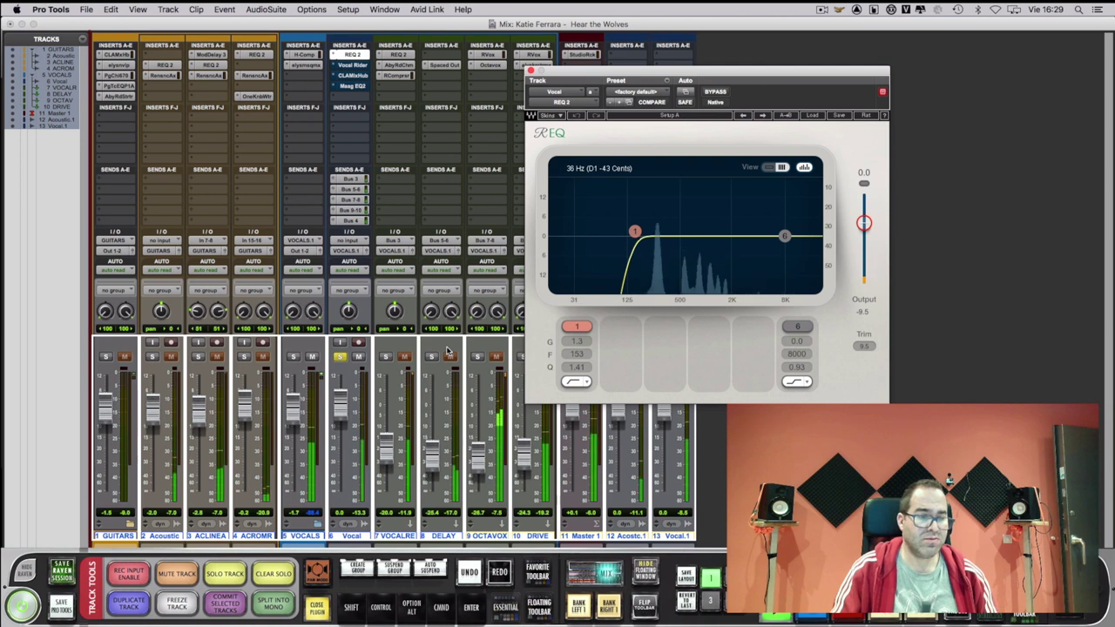
left_click(712, 92)
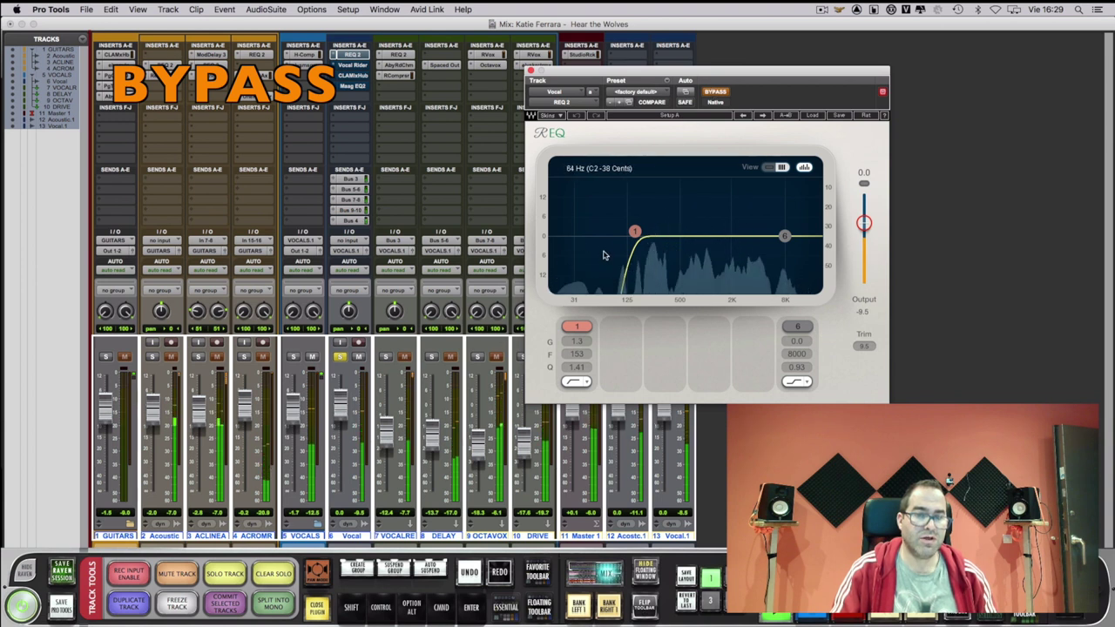
left_click(710, 94)
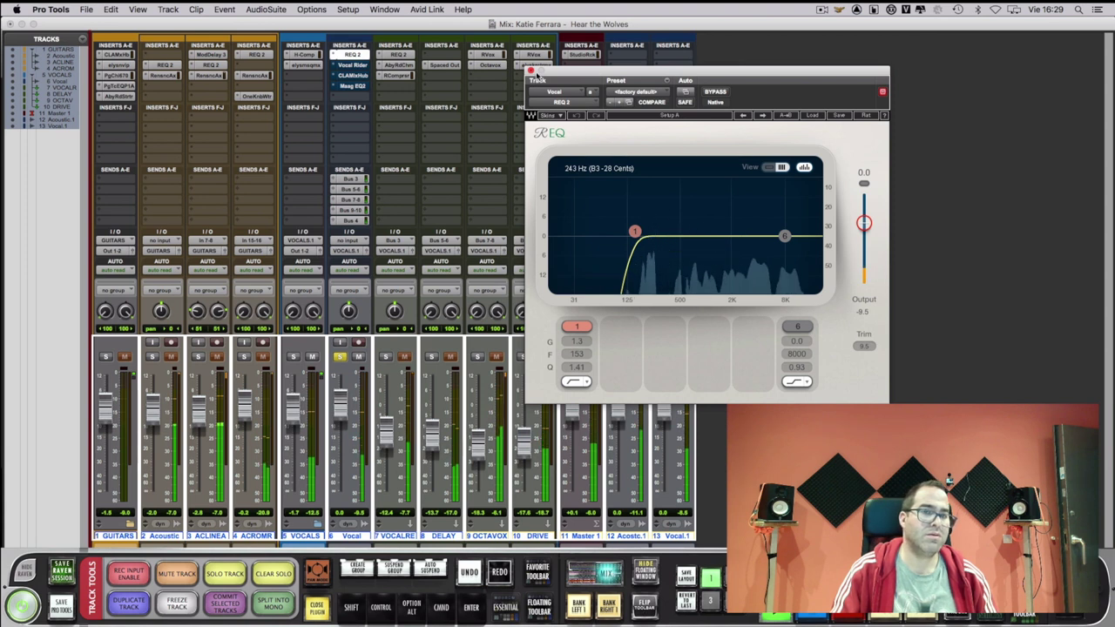
left_click(531, 72)
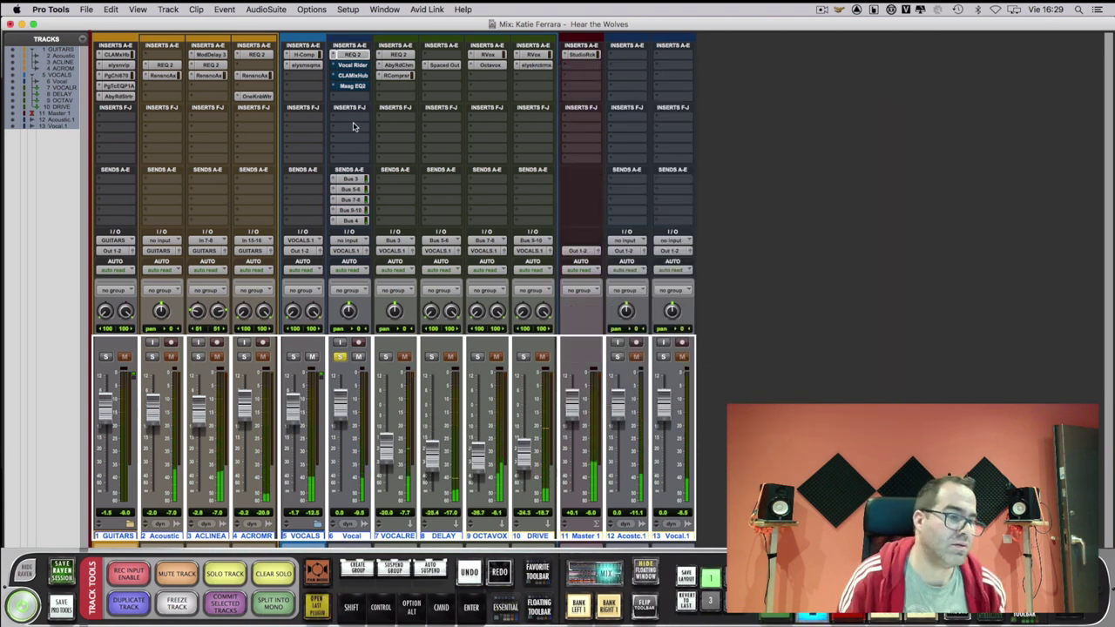
- Activate Vocal Rider on the Vocal track, compare it against bypass during playback and close it while active
left_click(352, 66)
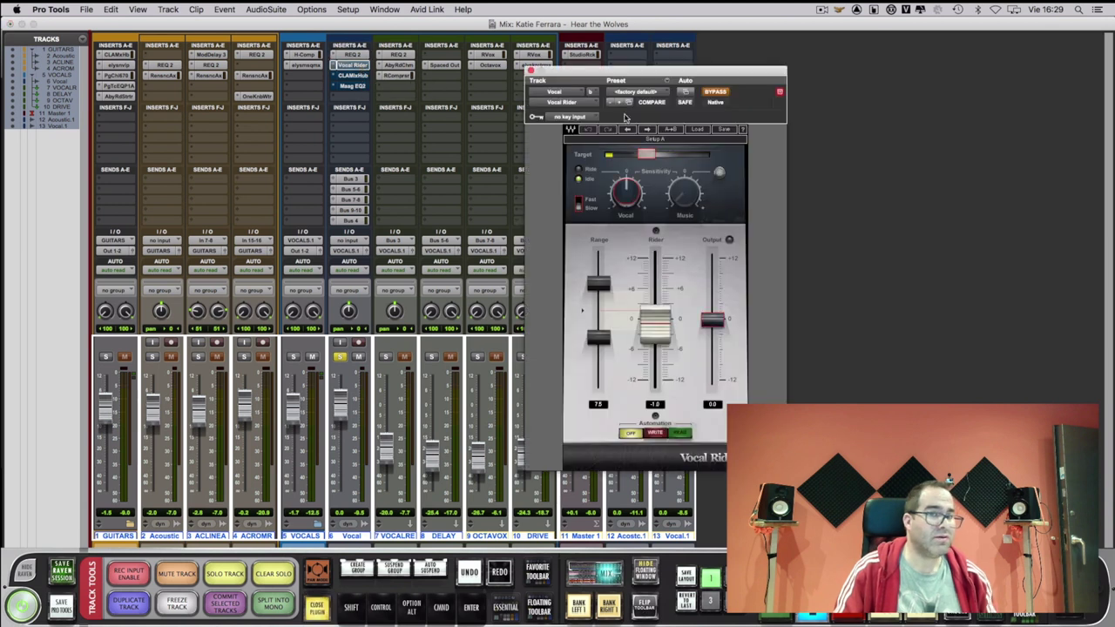
left_click(720, 92)
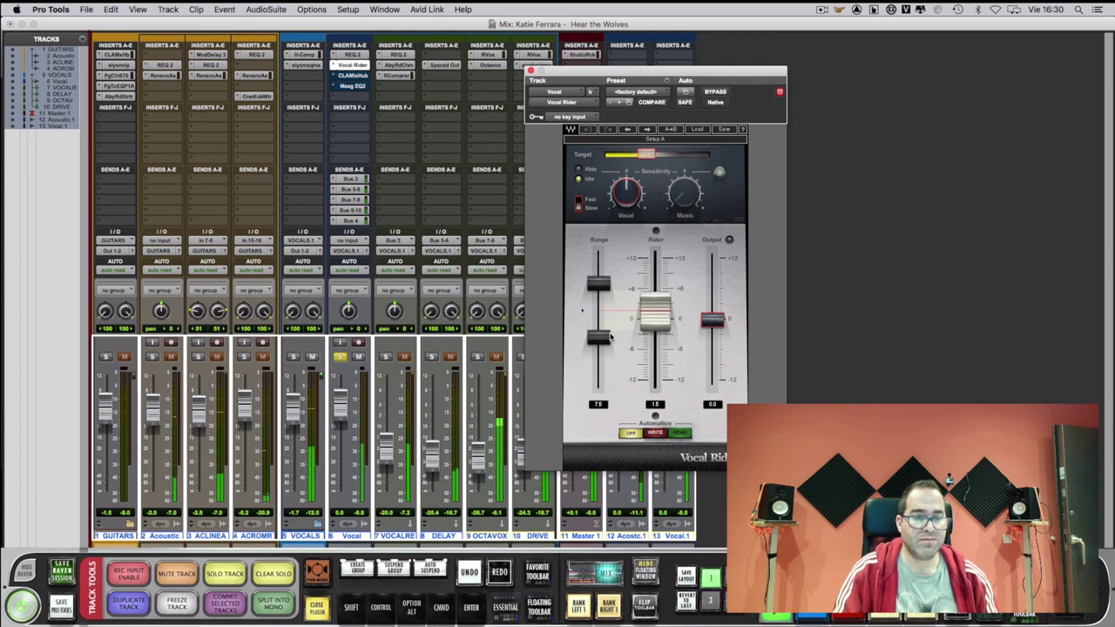
left_click(713, 93)
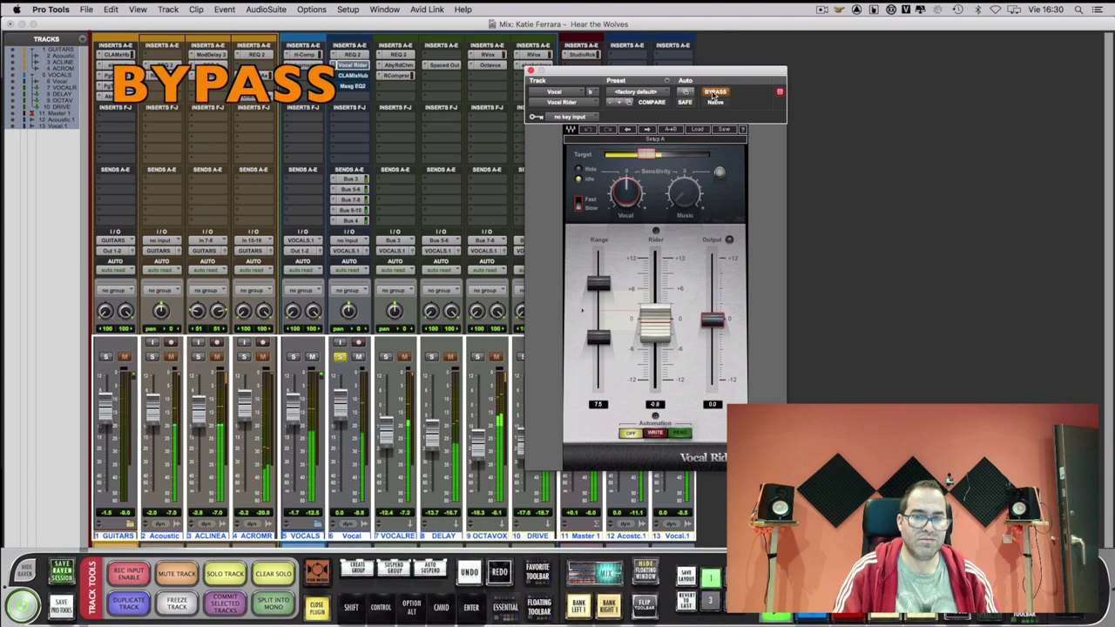
left_click(713, 92)
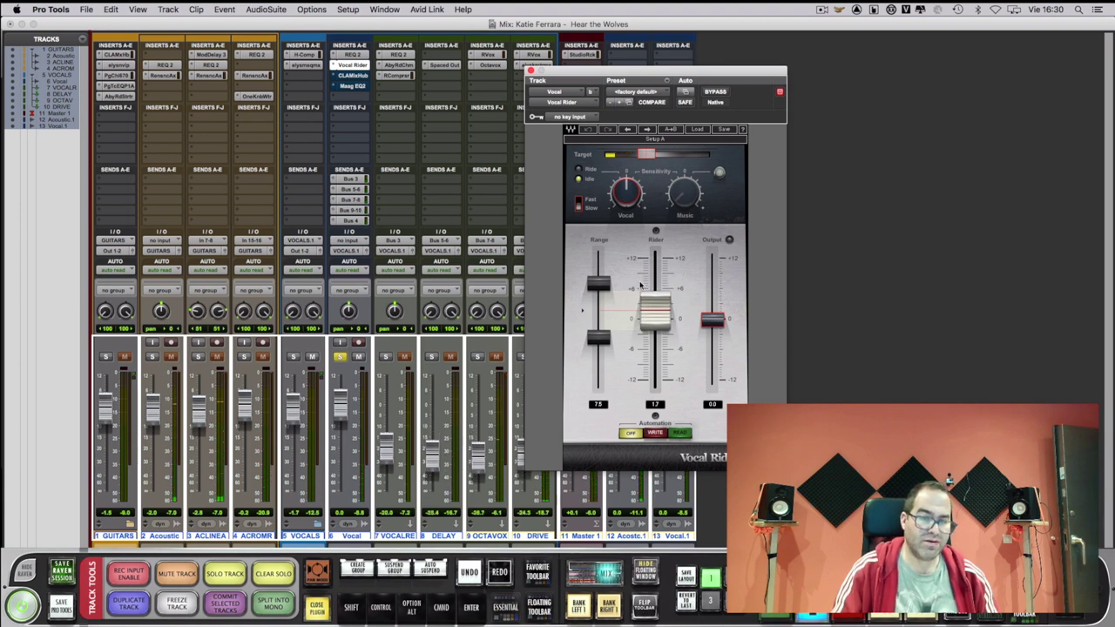
left_click(316, 607)
- Open CLA MixHub on the Vocal track, switch to the Edit window and play the vocal from the chorus at bar 41
left_click(352, 74)
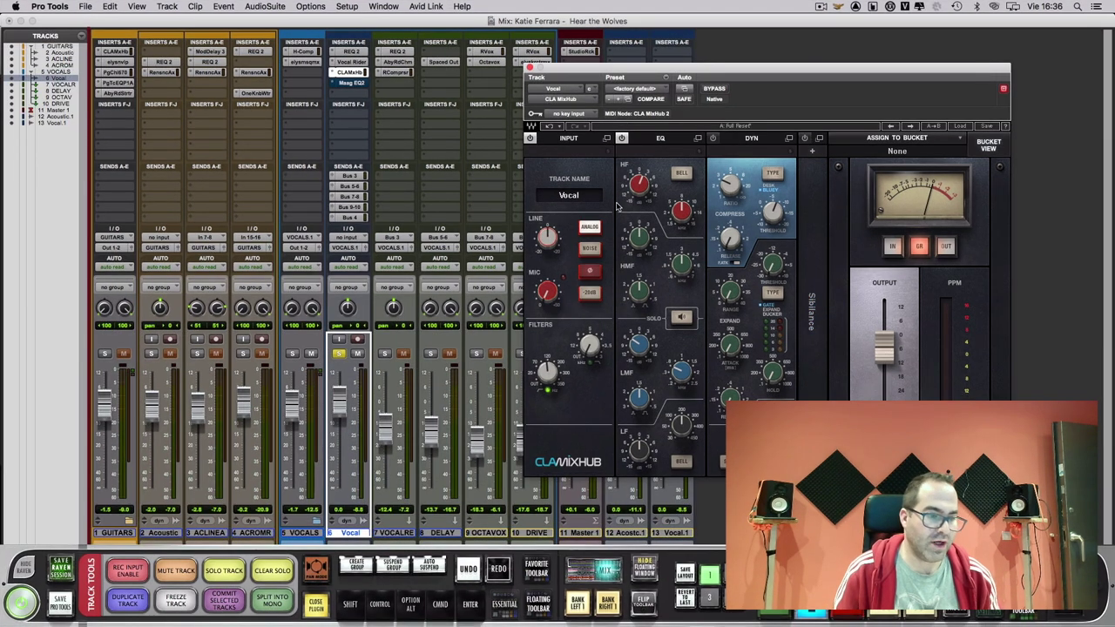
key("super+equal")
left_click(346, 334)
key("space")
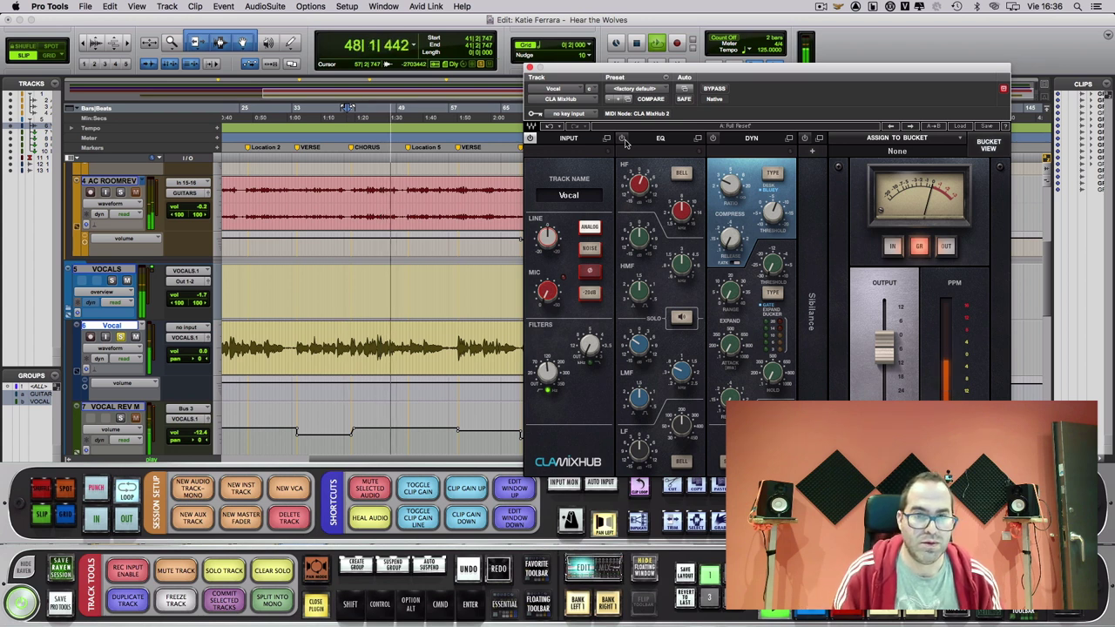
- Switch on CLA MixHub's EQ, DYN and Sibilance insert sections in turn during playback, inspect the Sibilance settings and return to the channel view
left_click(623, 140)
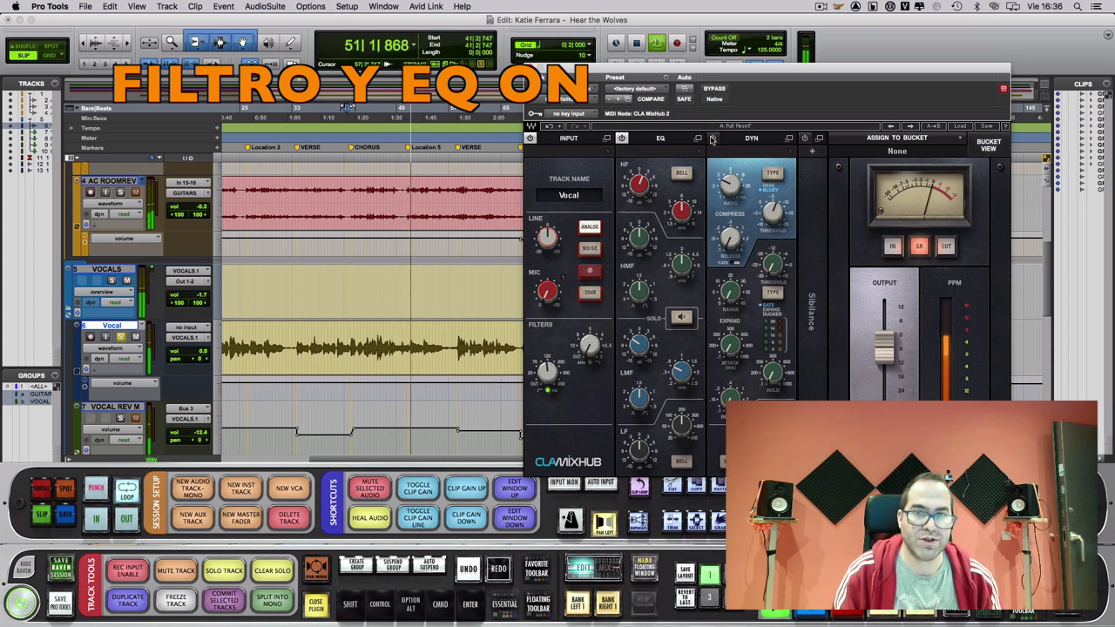
left_click(712, 139)
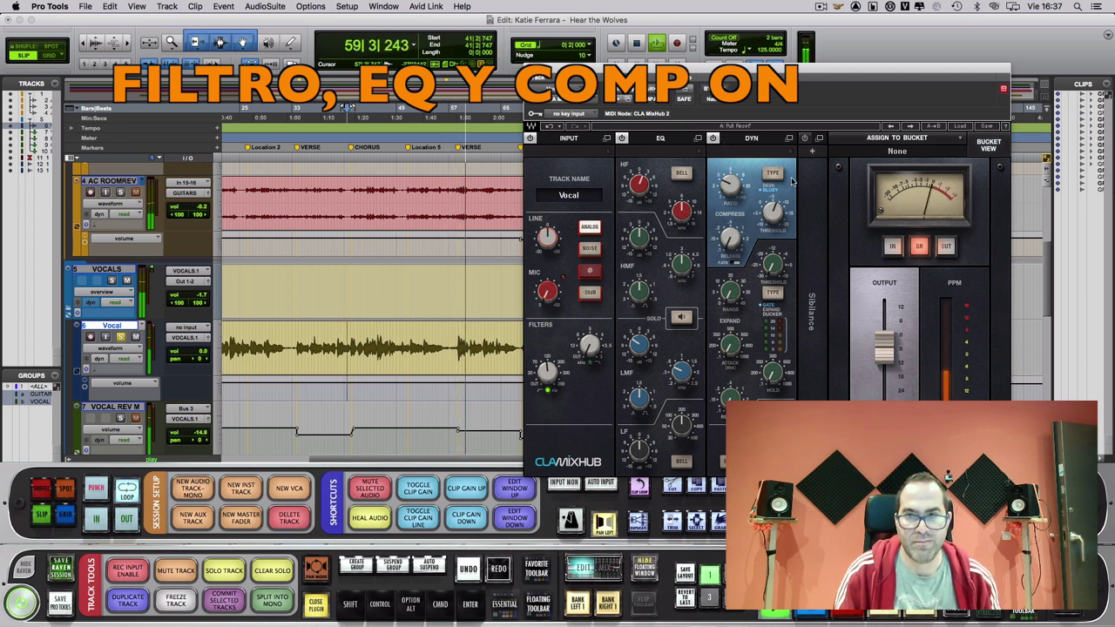
left_click(804, 140)
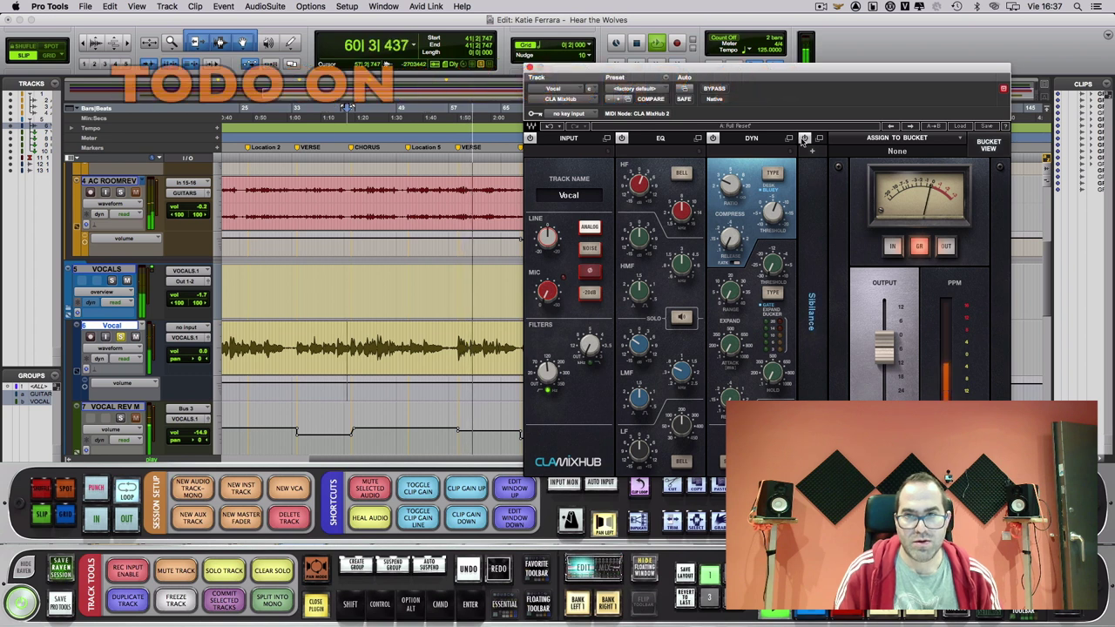
left_click(818, 139)
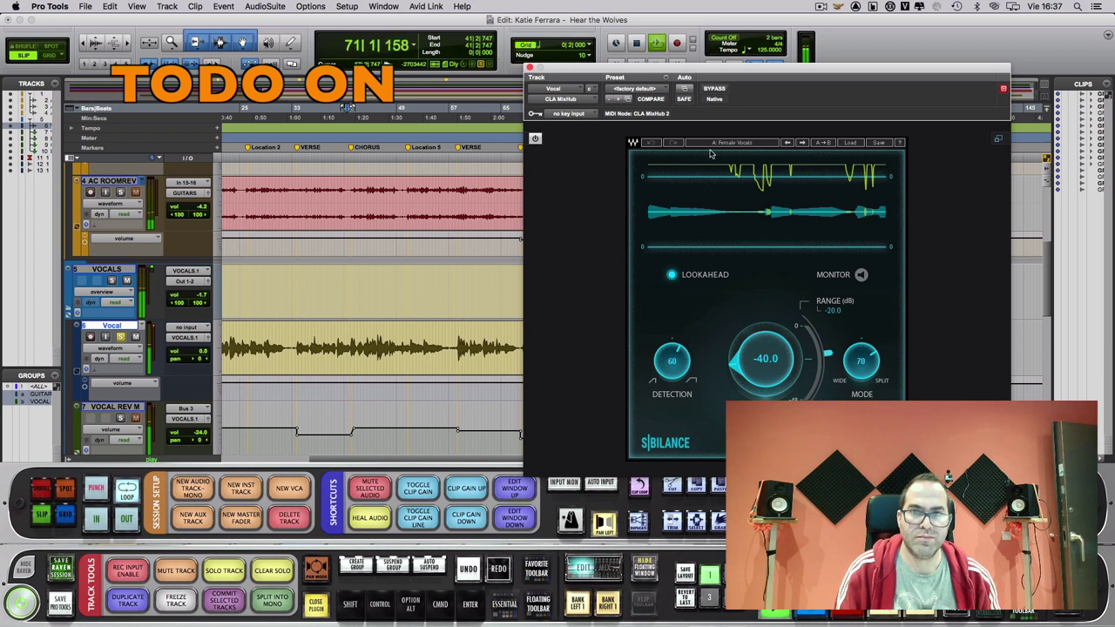
left_click(998, 141)
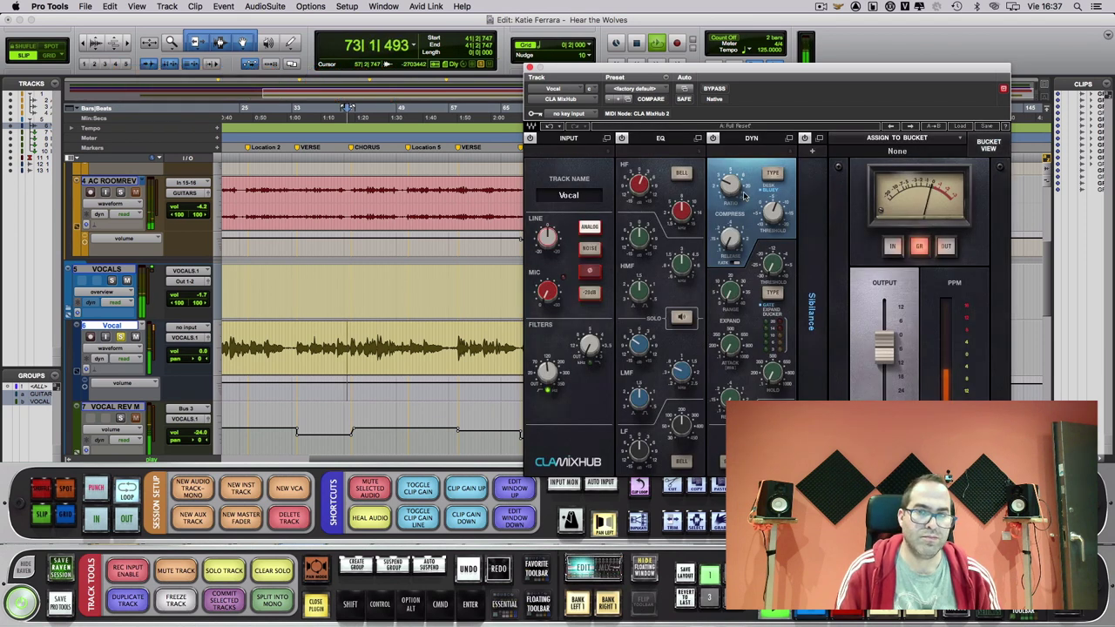
- Stop playback, return to the Mix window and open Maag EQ2 on the Vocal track
key("space")
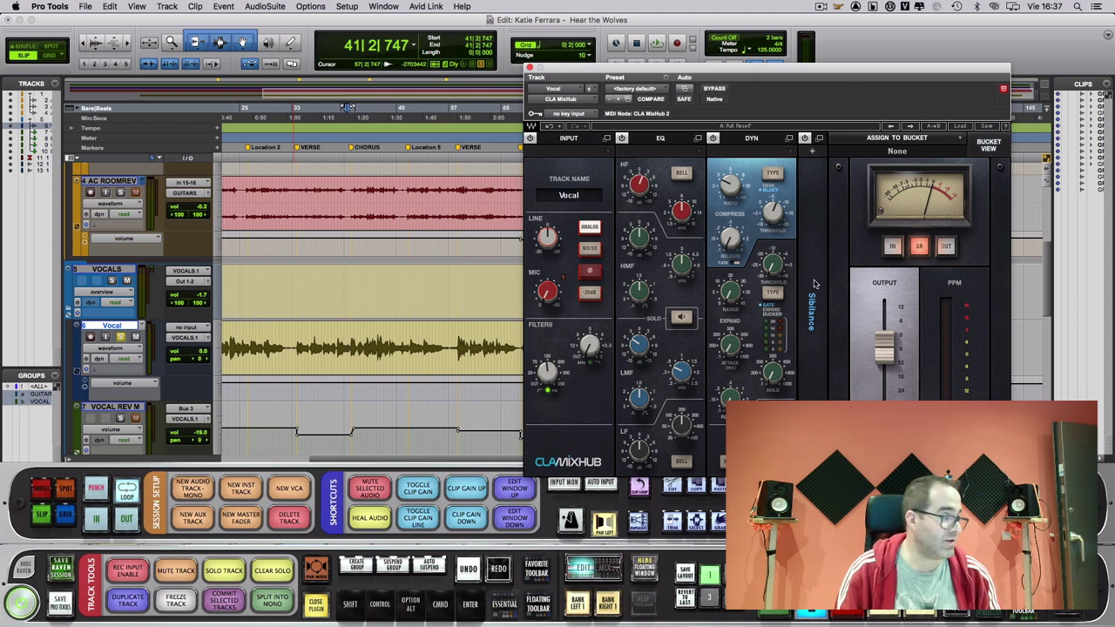
key("super+equal")
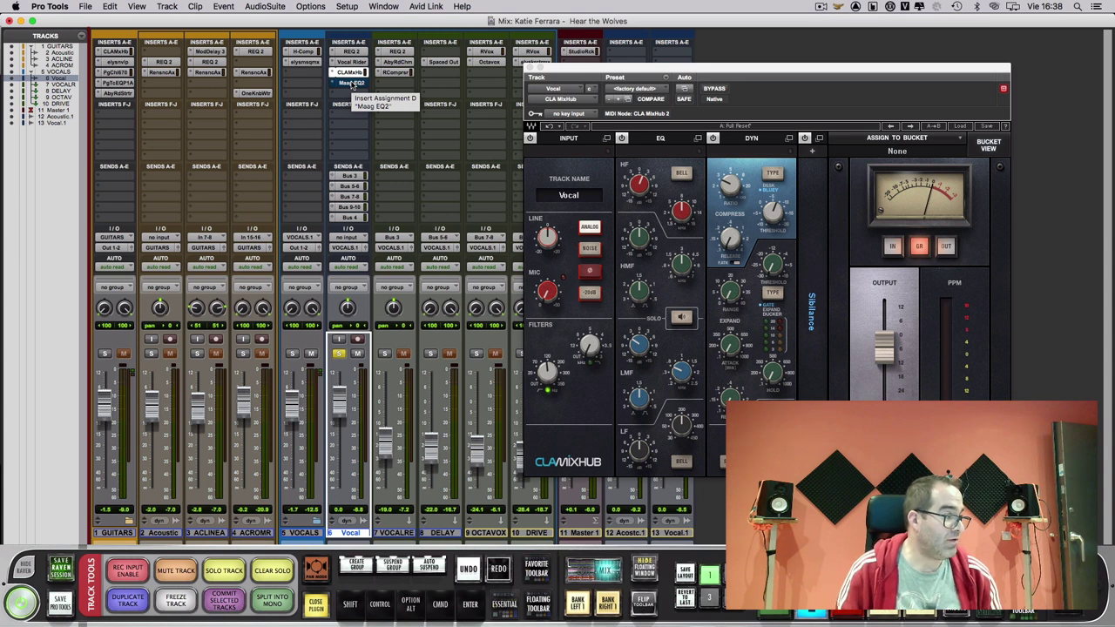
left_click(352, 83)
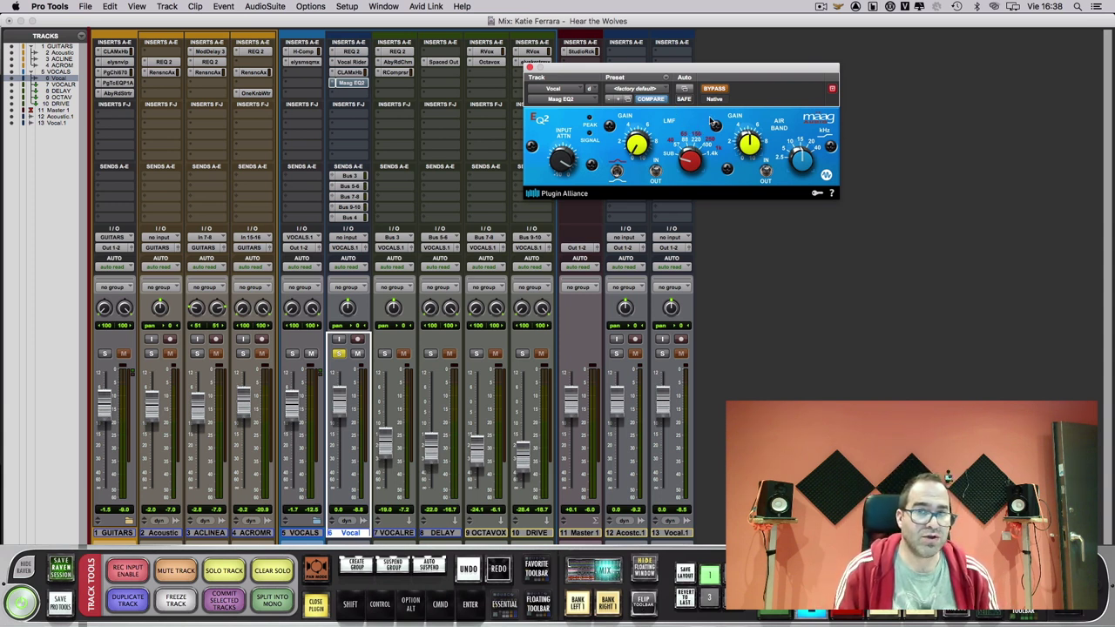
- Compare the vocal with Maag EQ2 active and bypassed during playback, leave it active and close the plug-in
left_click(715, 89)
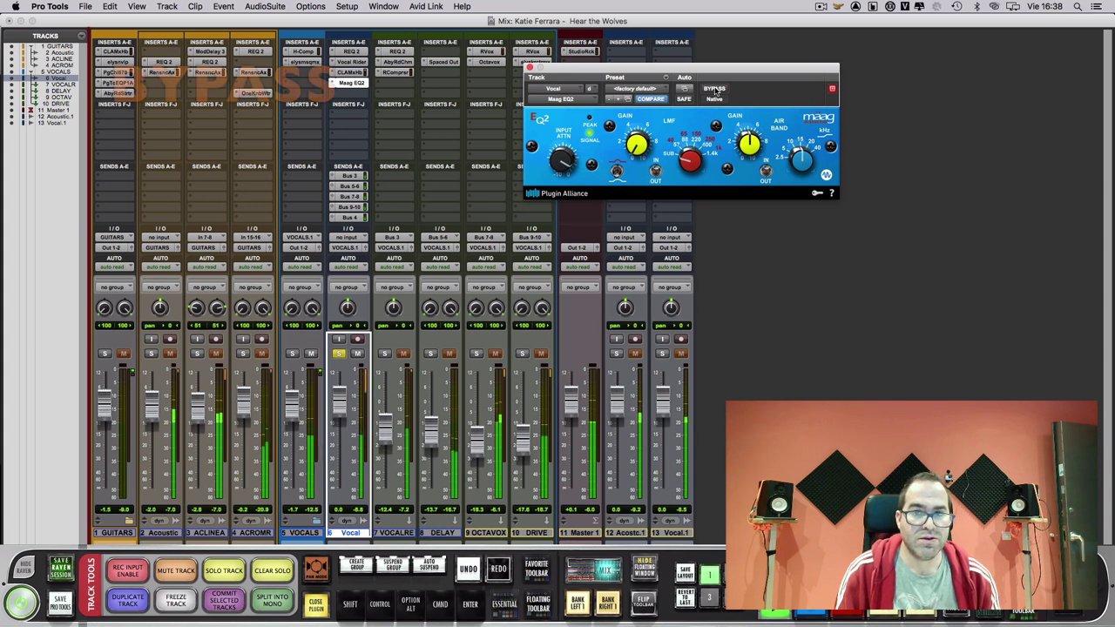
left_click(715, 90)
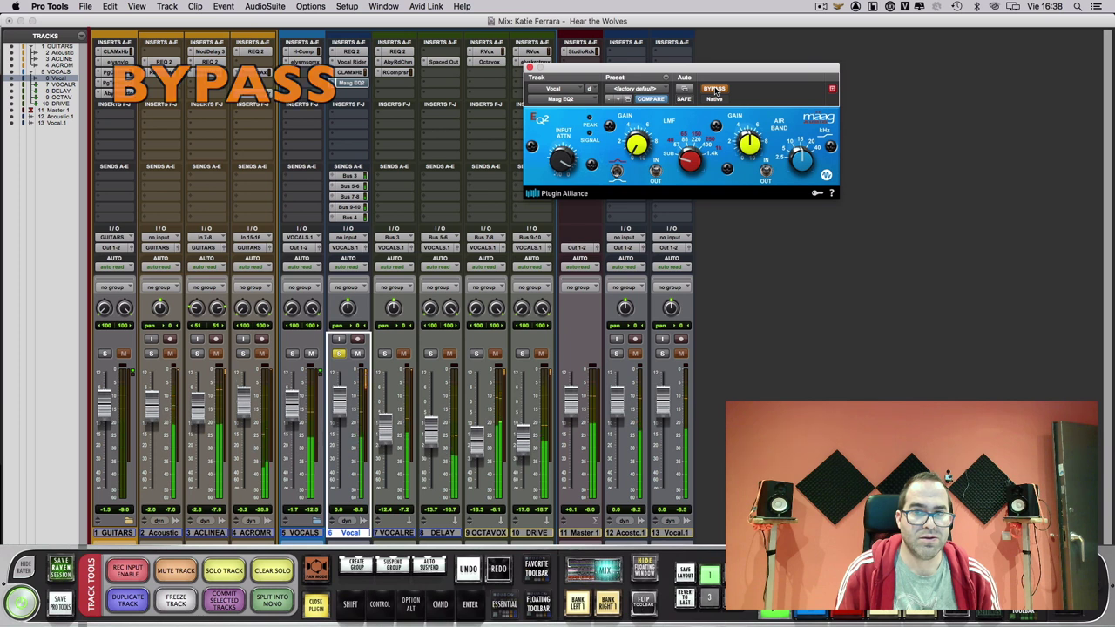
left_click(715, 89)
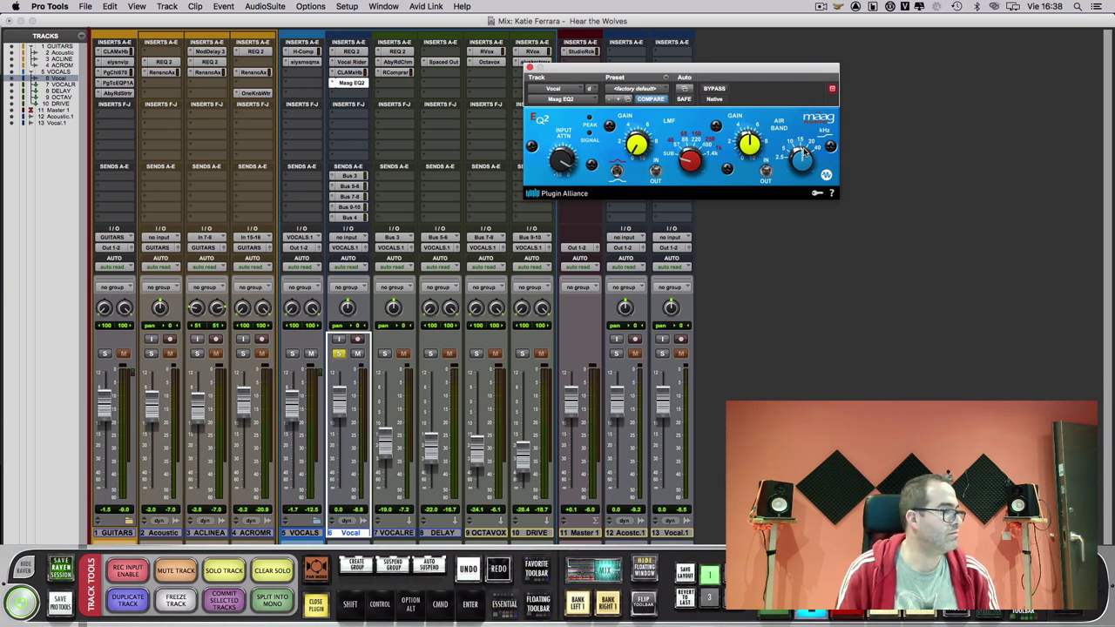
left_click(352, 83)
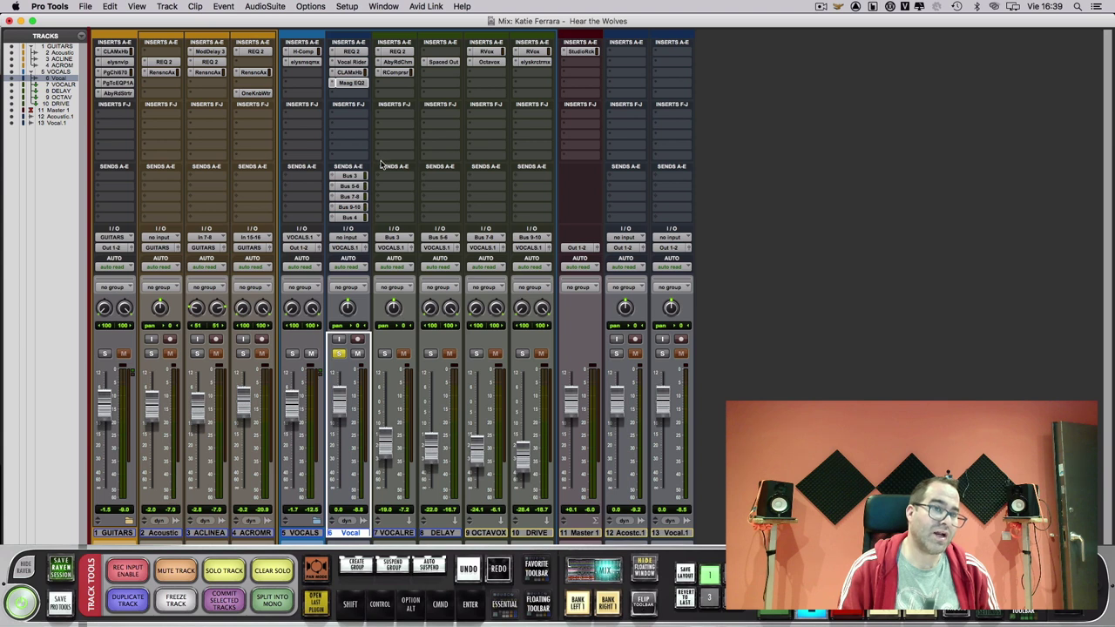
- Solo the vocal reverb track and inspect its Abbey Road Chambers and REQ 2 plug-ins, keeping only Abbey Road Chambers open
left_click(389, 356)
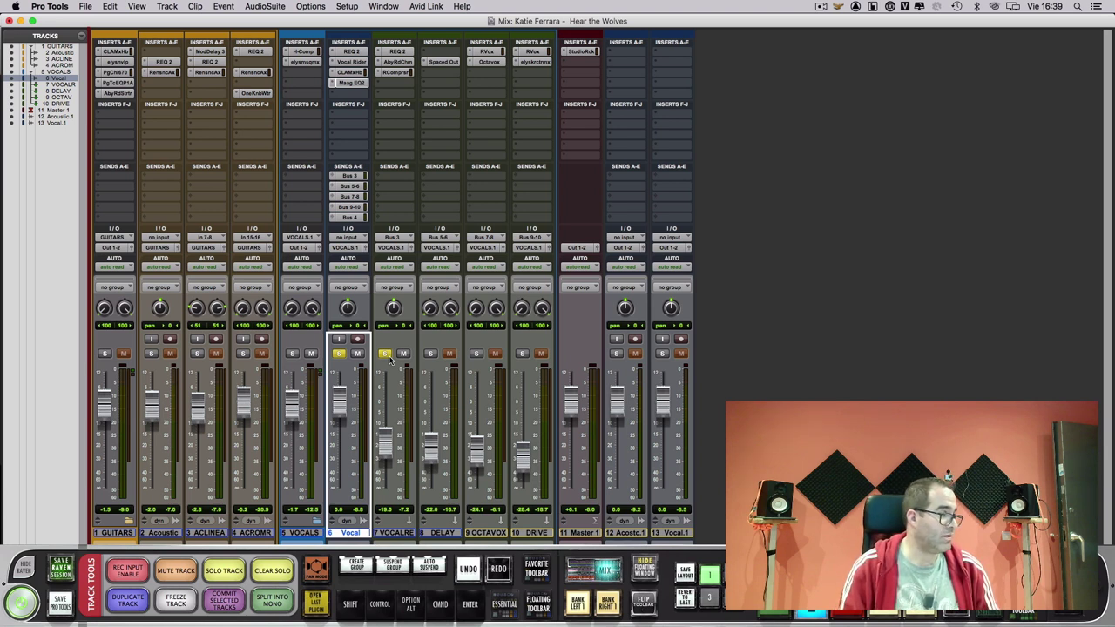
left_click(396, 62)
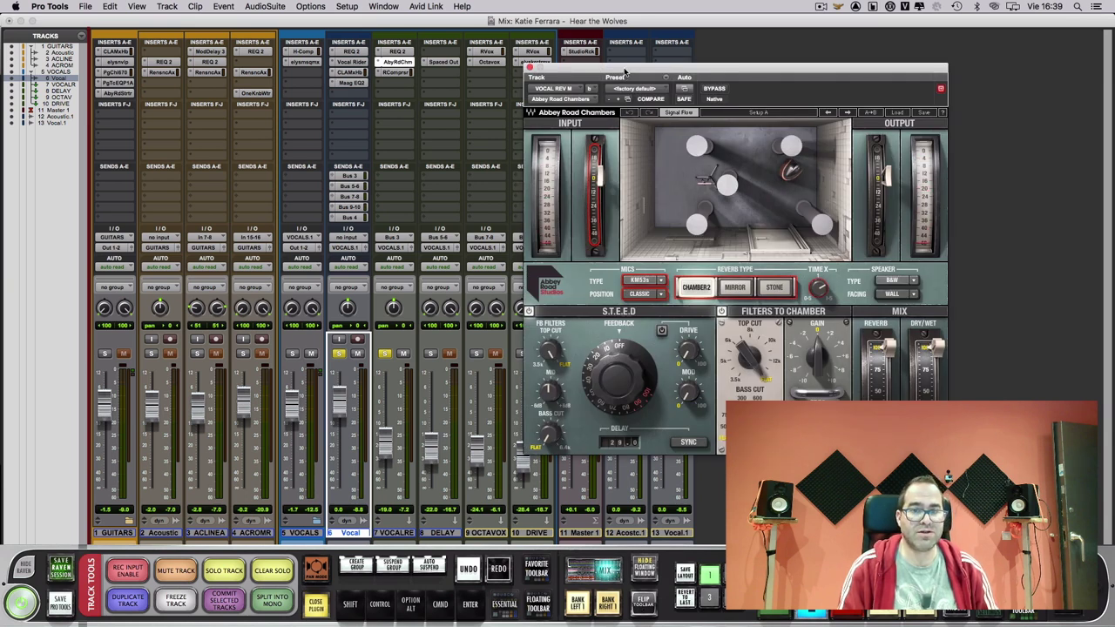
left_click_drag(624, 72, 651, 69)
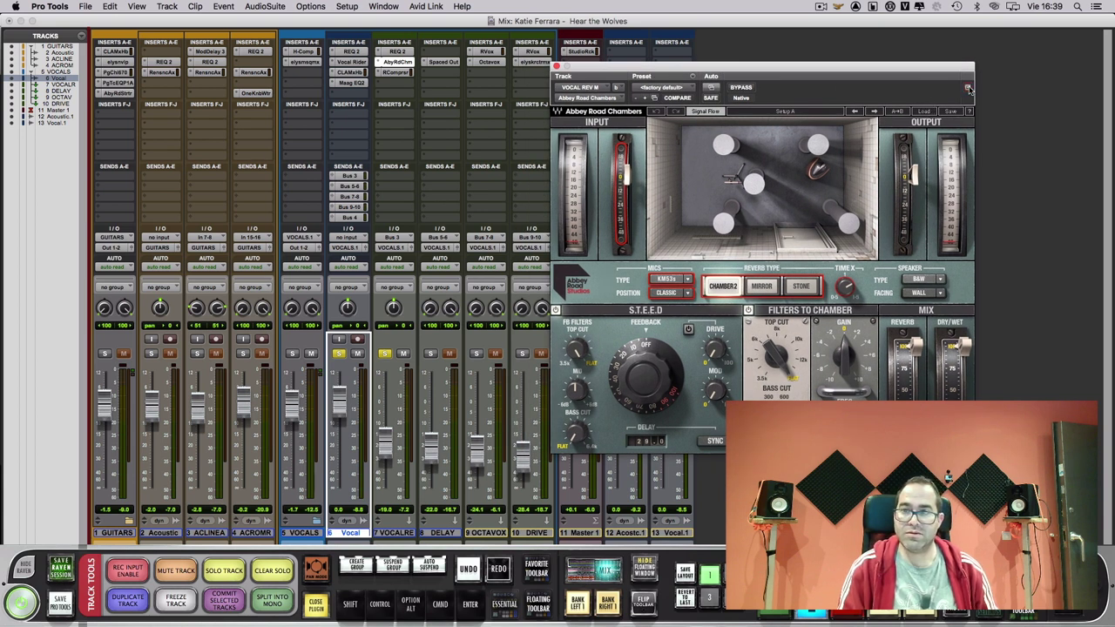
left_click(397, 51)
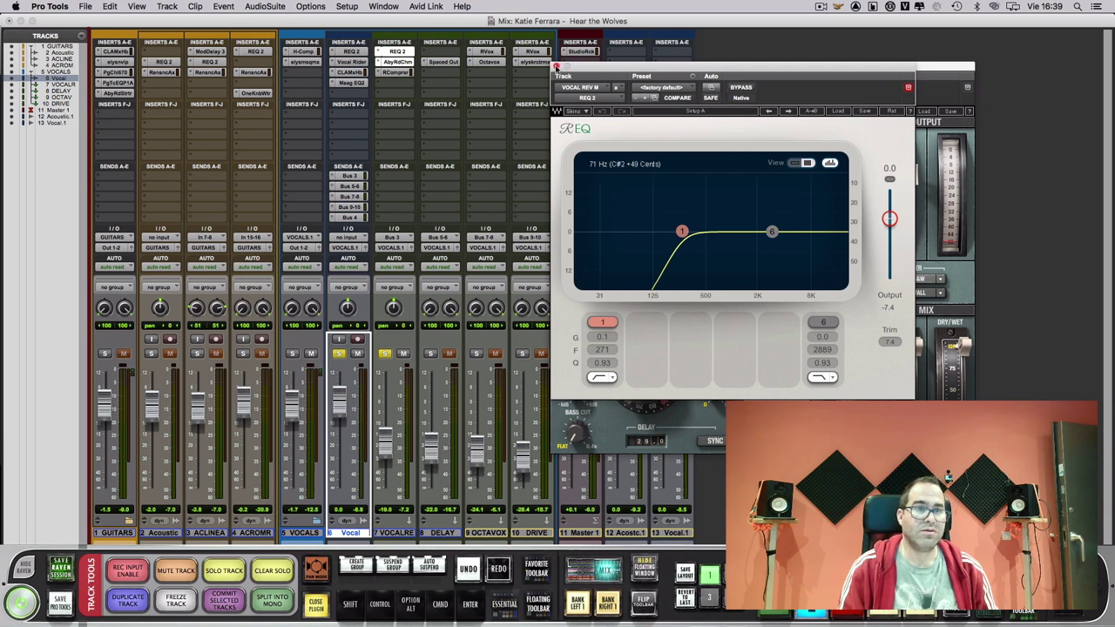
left_click(410, 62)
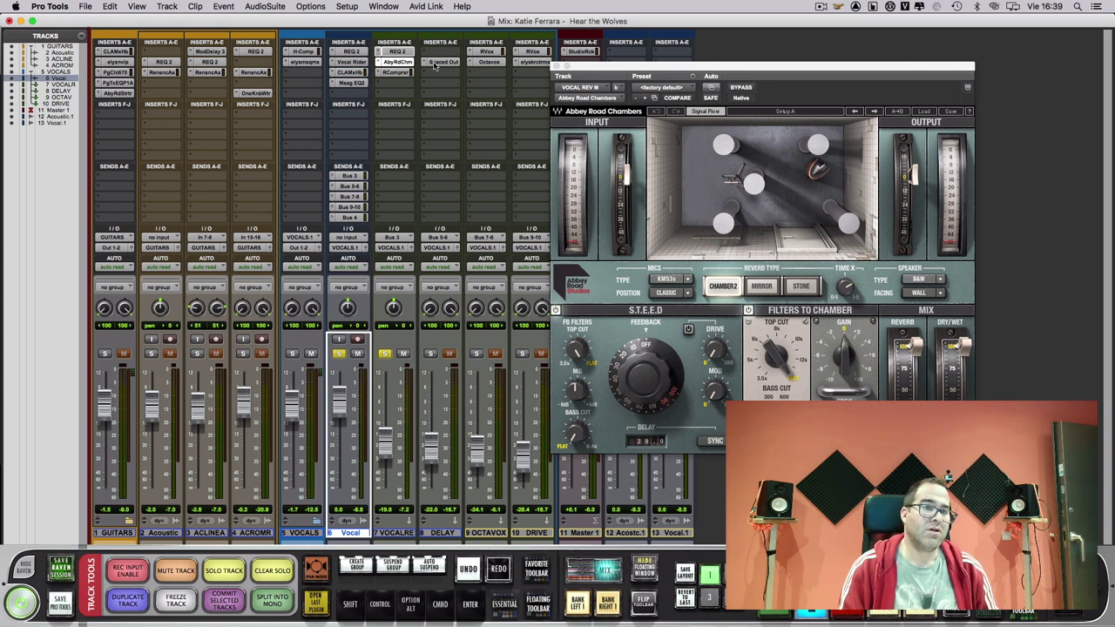
- Open RCompressor on the vocal reverb track and arrange it beside Abbey Road Chambers, leaving the reverb track's solo control uncovered
left_click(397, 73)
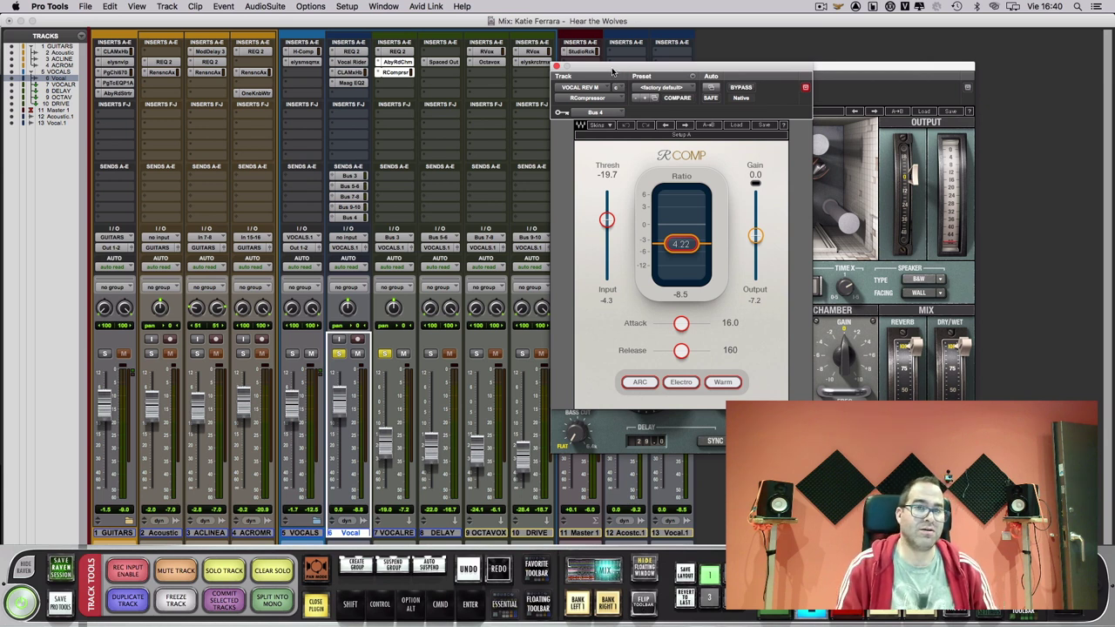
left_click_drag(613, 71, 406, 69)
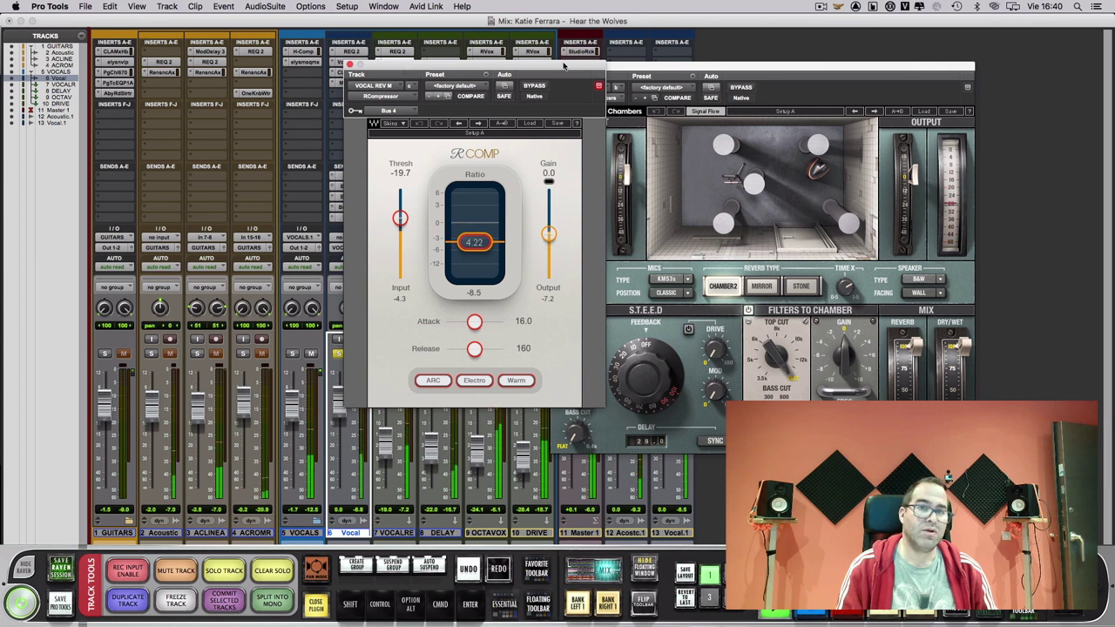
left_click_drag(657, 67, 711, 63)
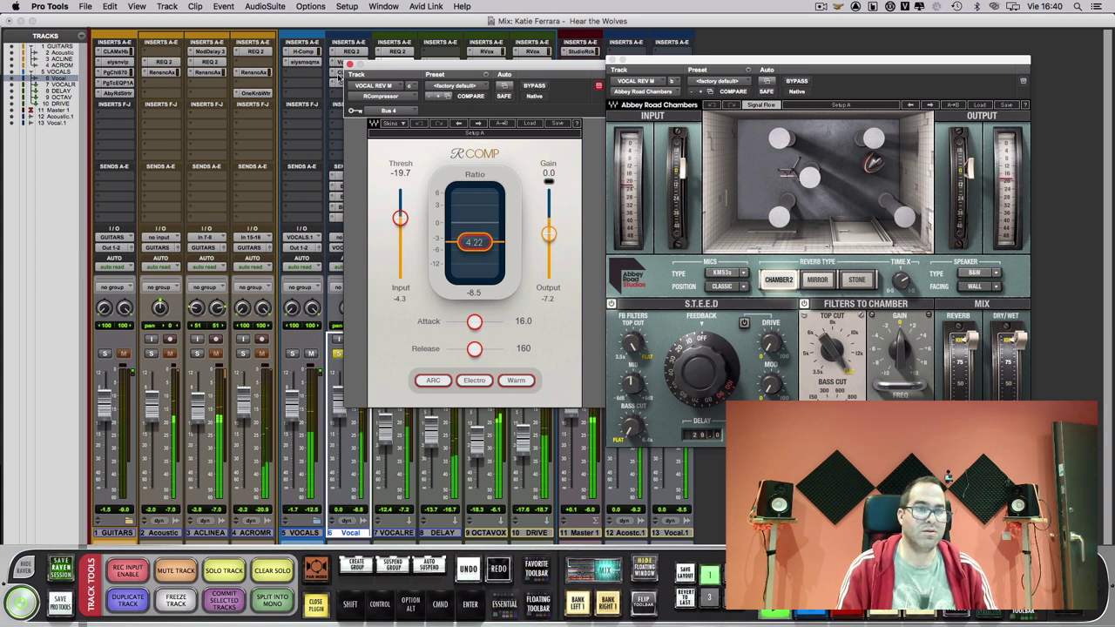
left_click_drag(422, 71, 173, 89)
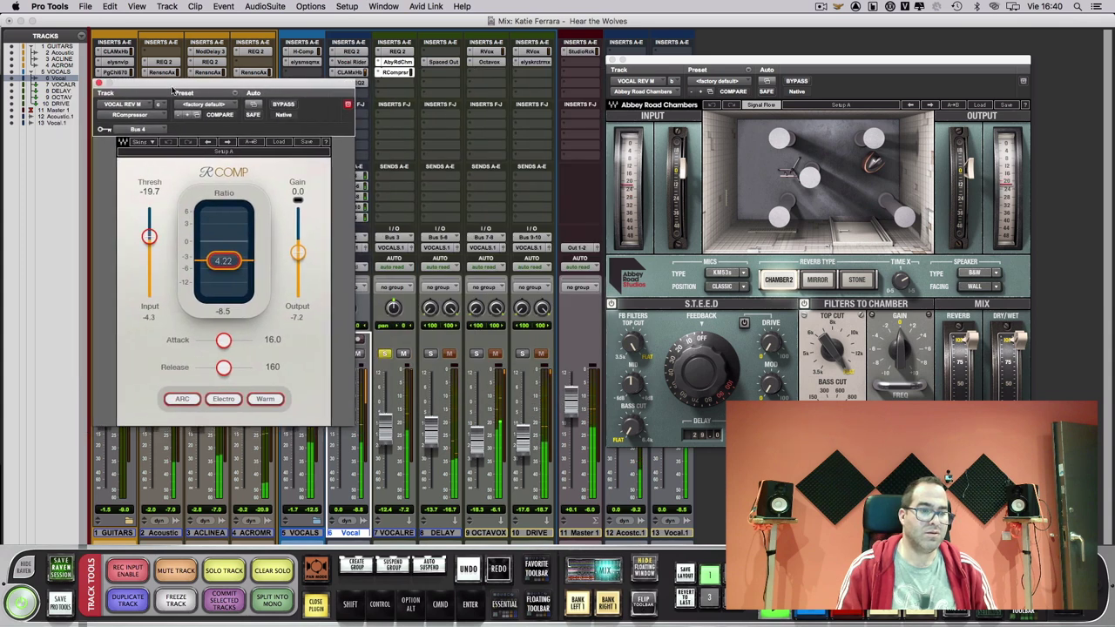
- Compare the vocal without and with reverb by toggling the reverb track's solo during playback, and close its plug-in windows
left_click(383, 354)
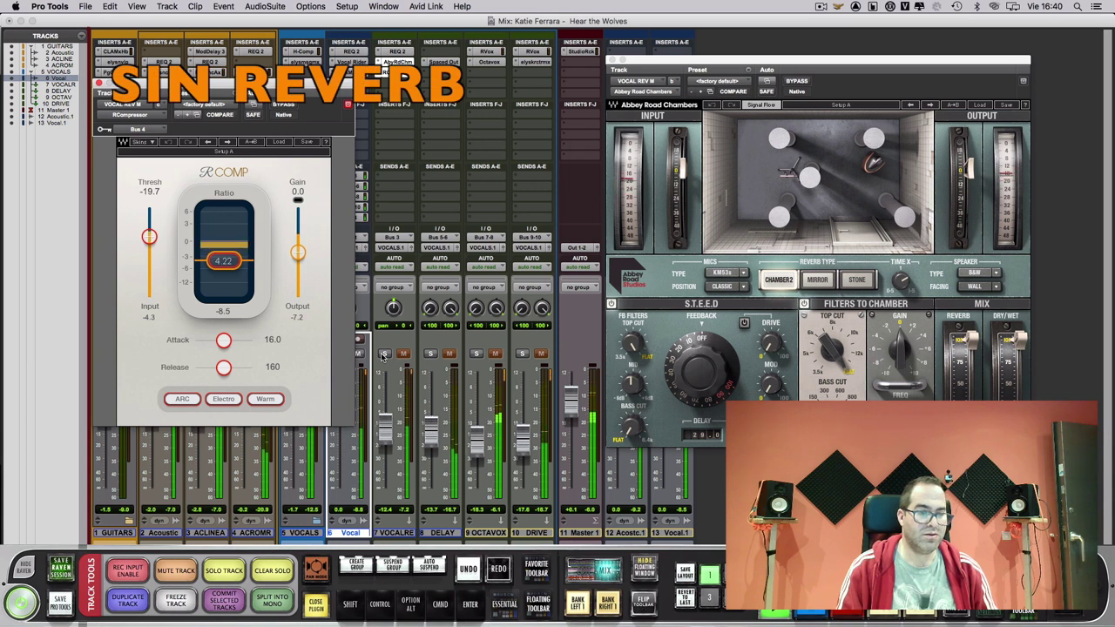
left_click(383, 354)
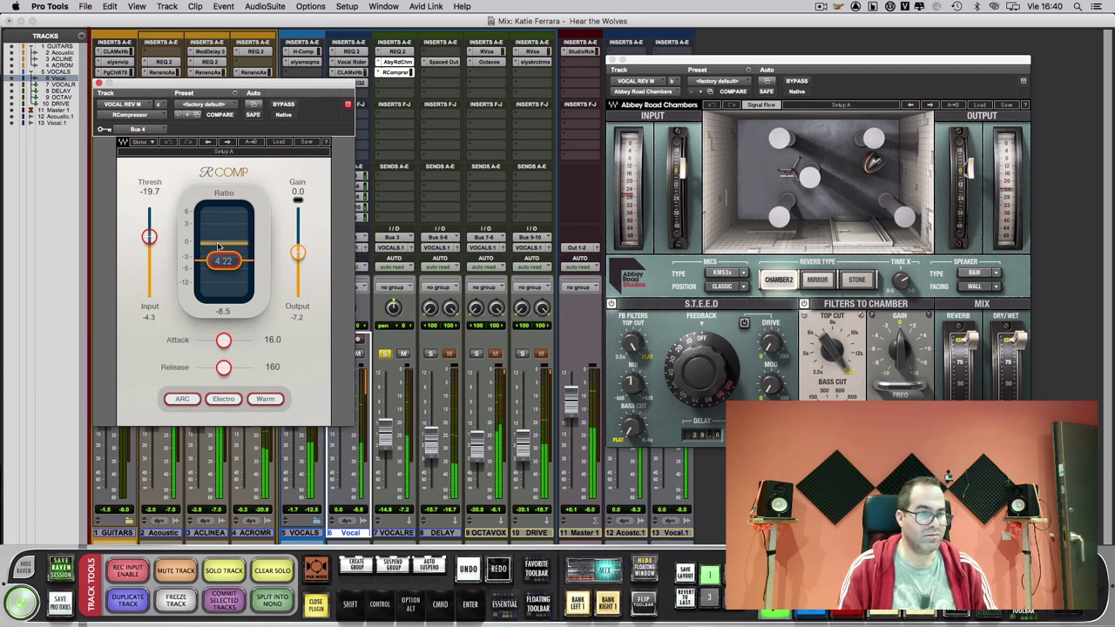
left_click(97, 81)
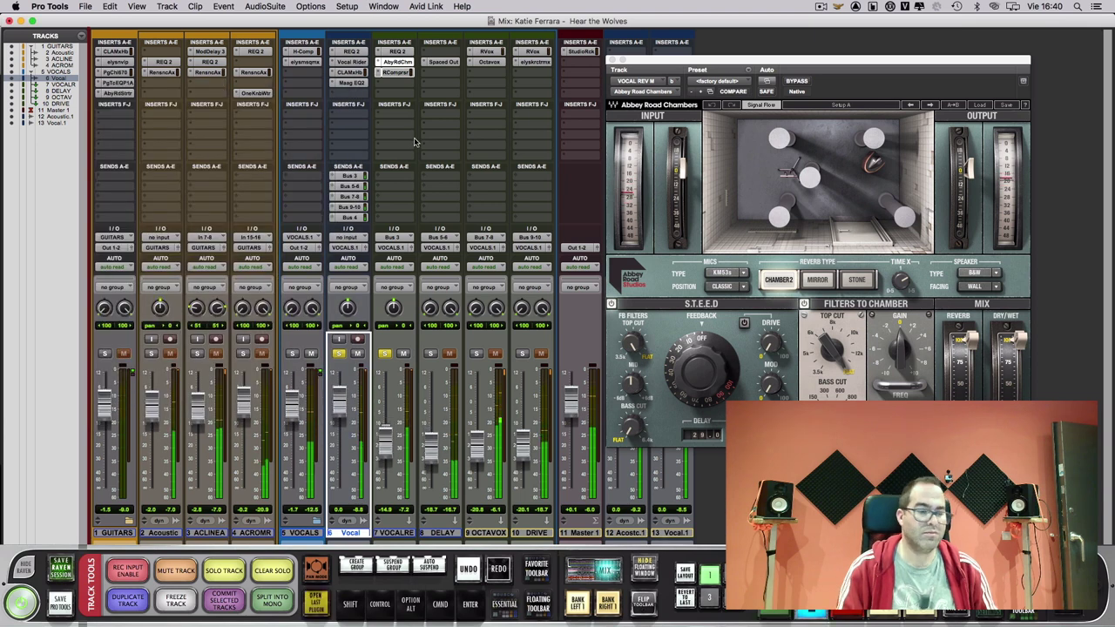
left_click(316, 601)
key("ctrl+alt+super+w")
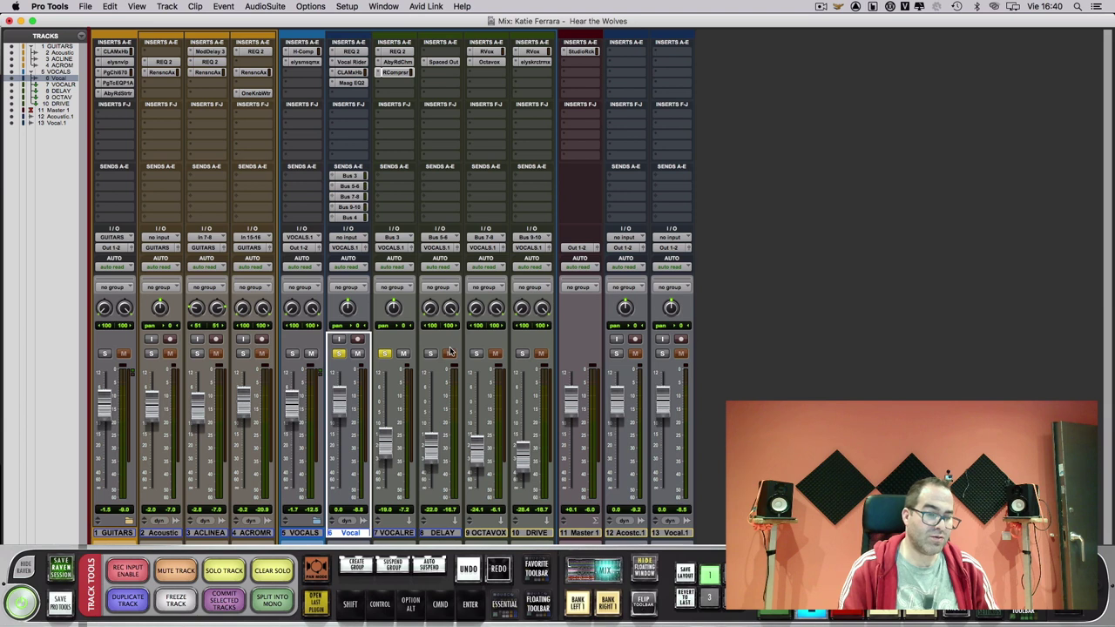
- Solo the DELAY track and open its Spaced Out plug-in, placing the window clear of the DELAY channel
left_click(431, 354)
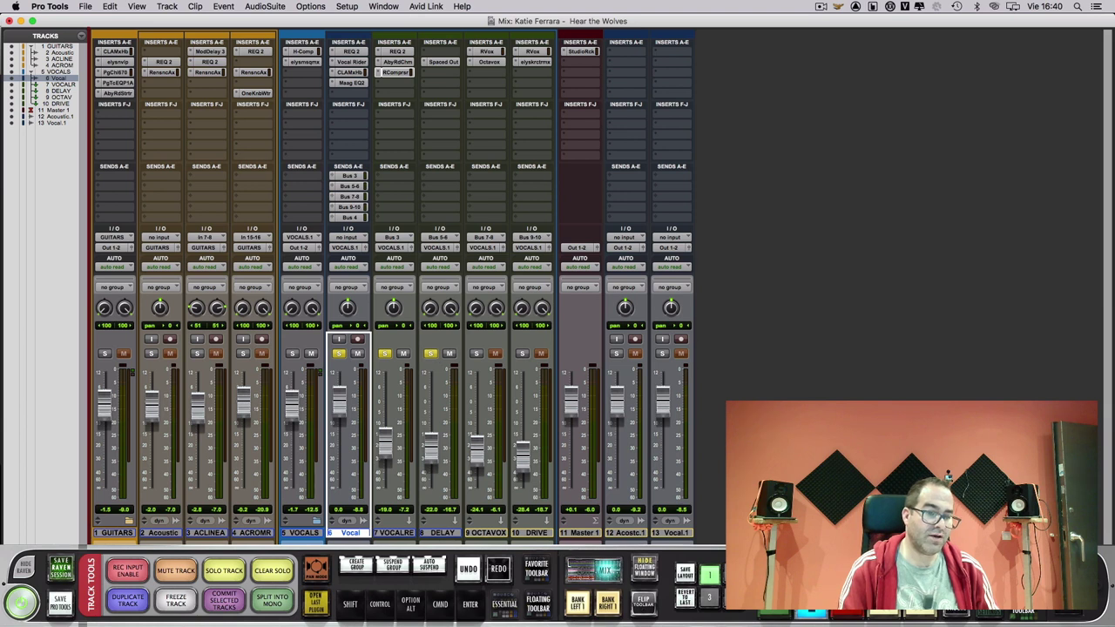
left_click(442, 63)
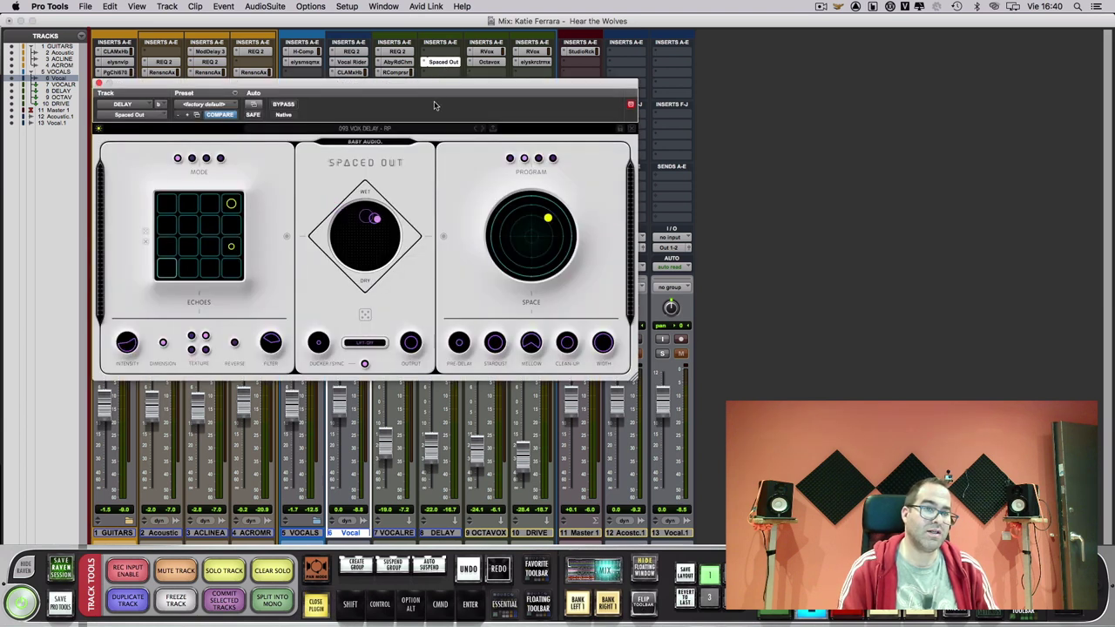
left_click_drag(433, 88, 688, 115)
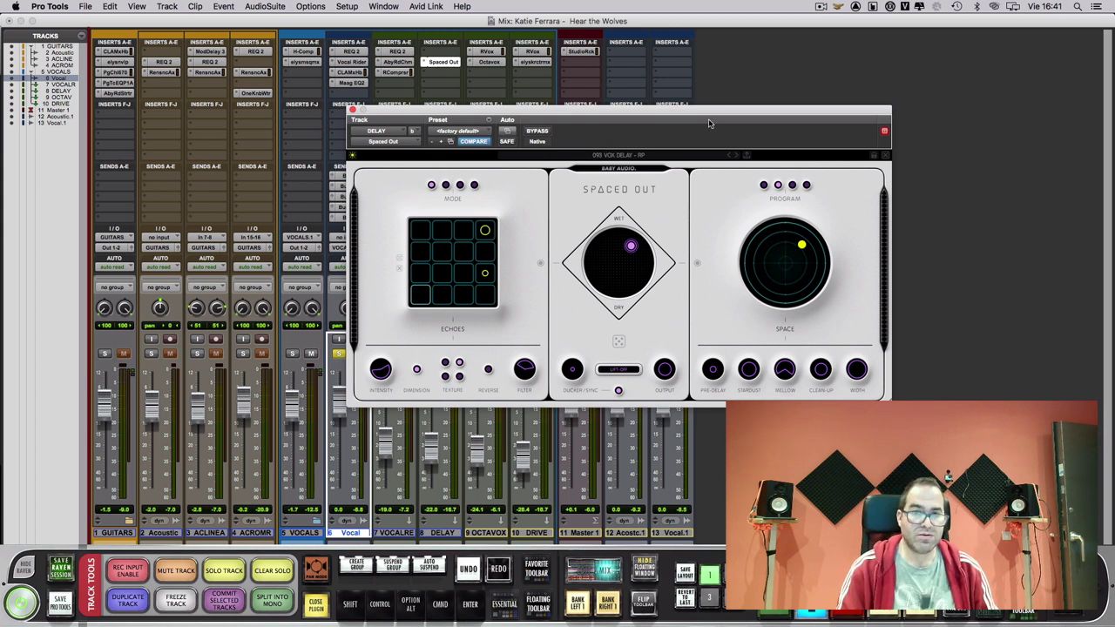
left_click_drag(704, 110, 843, 81)
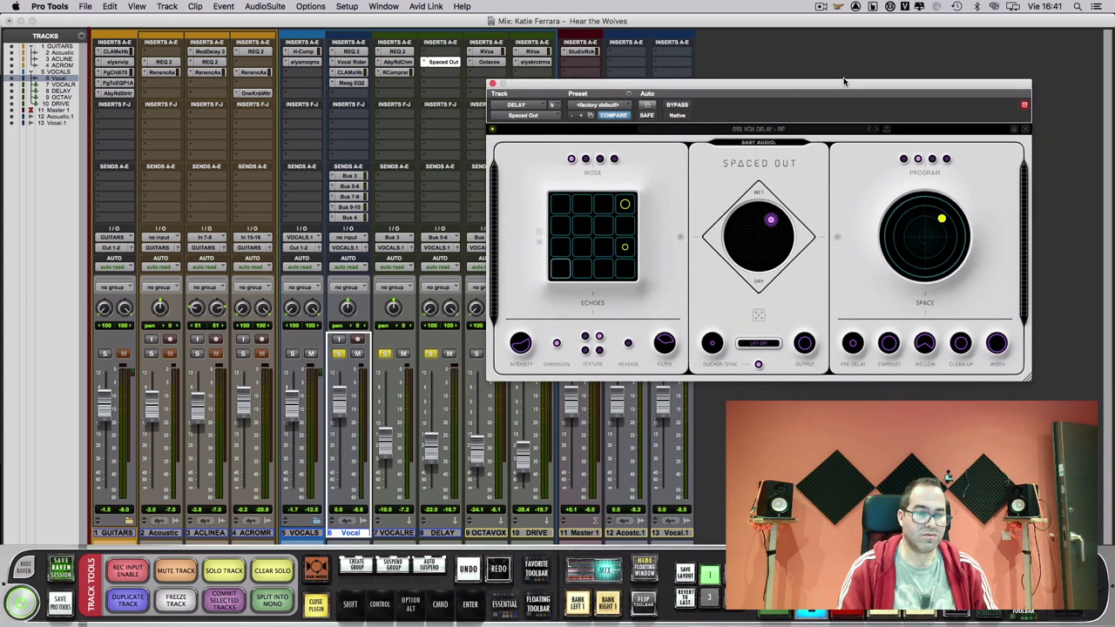
- Compare the vocal without and with delay by muting and unmuting the DELAY track, and close Spaced Out
left_click(448, 354)
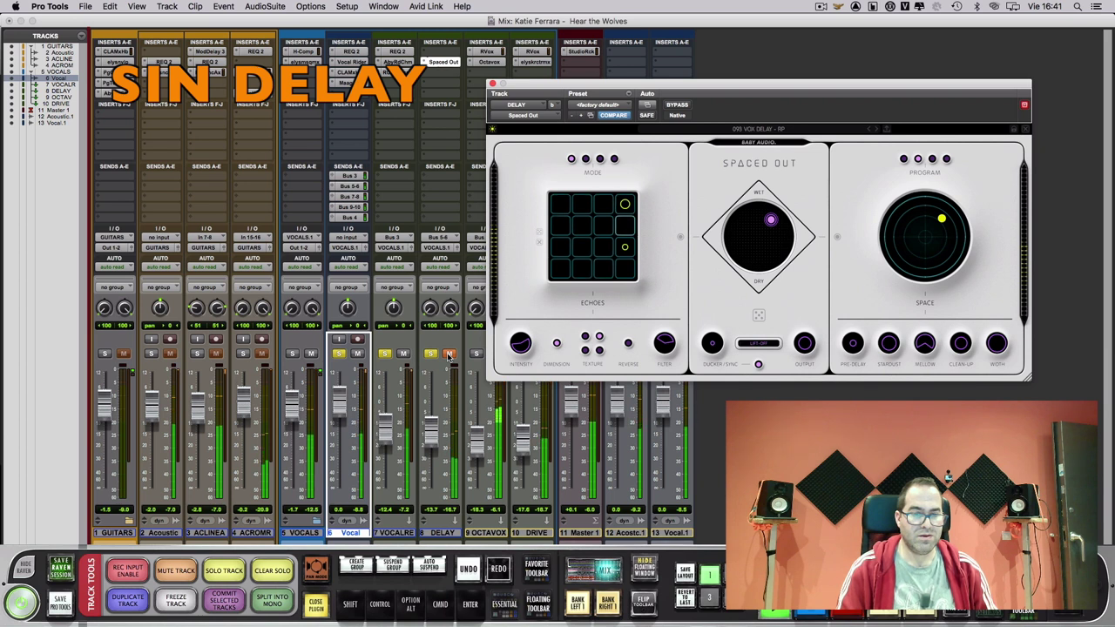
left_click(449, 354)
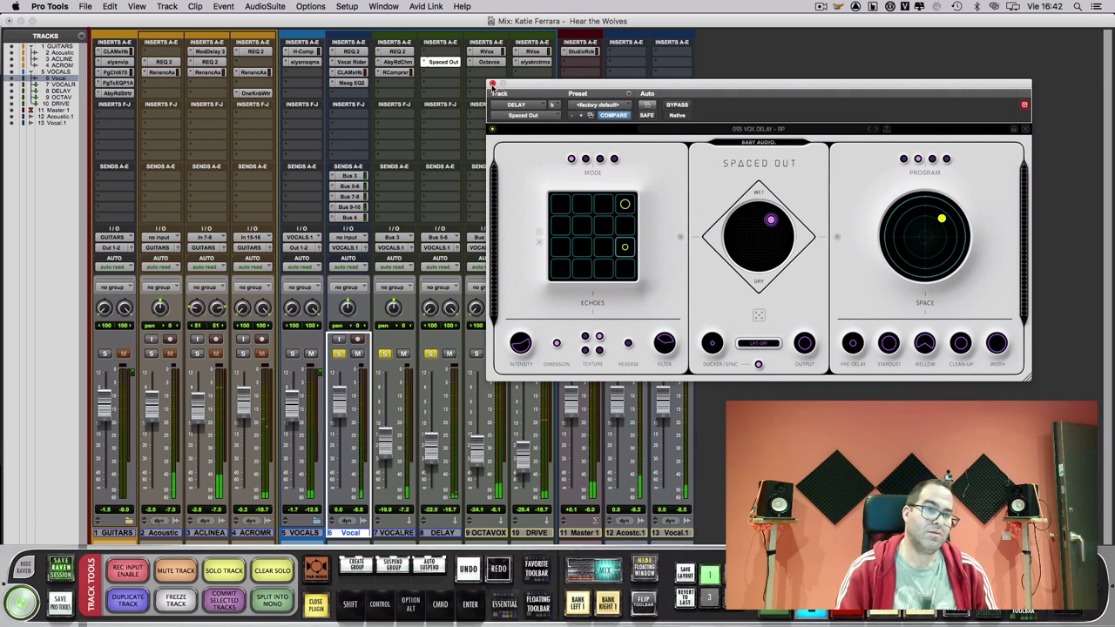
left_click(492, 83)
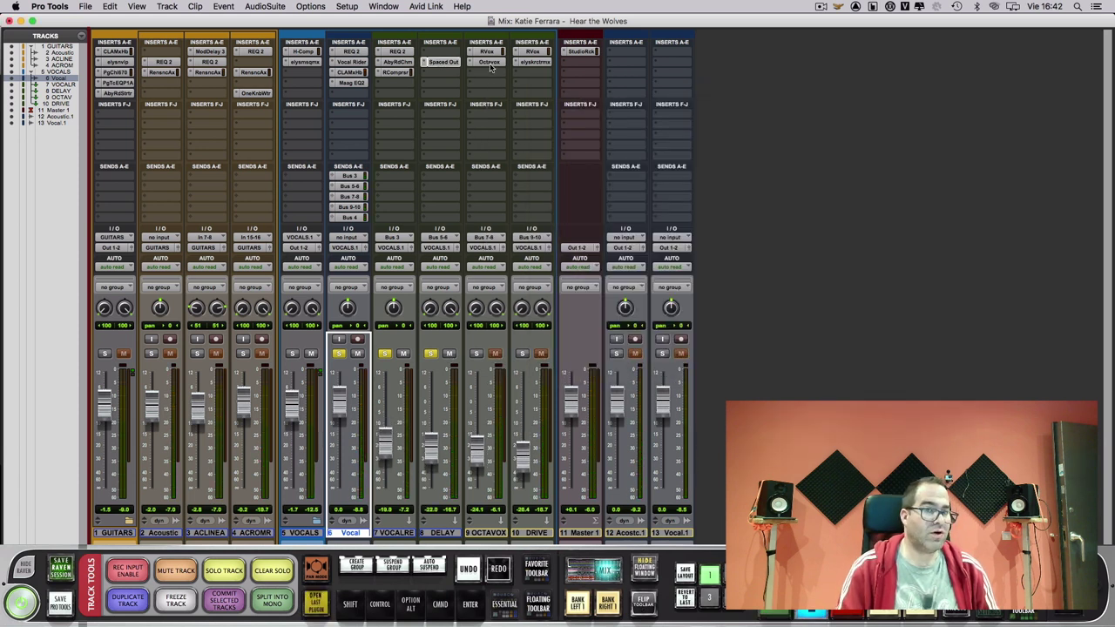
- Inspect the Octavox and RVox settings on the OCTAVOX track, closing RVox and keeping Octavox open
left_click(490, 63)
left_click_drag(616, 84, 727, 93)
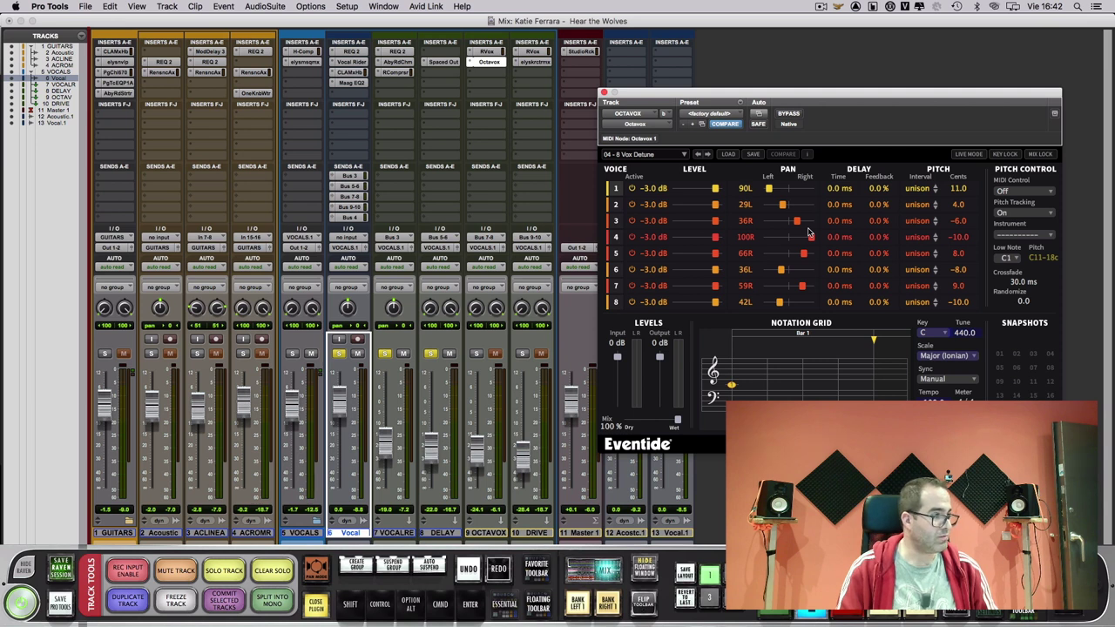
left_click(493, 52)
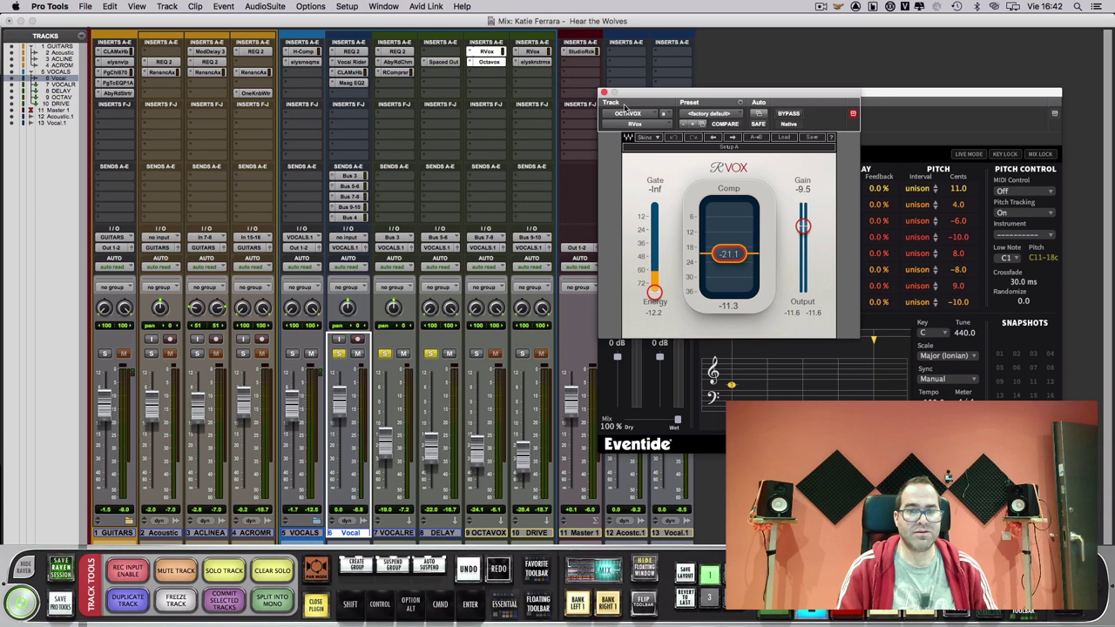
left_click(603, 93)
- Solo the OCTAVOX track, compare the vocal with it muted and unmuted during playback, and close Octavox
left_click(476, 352)
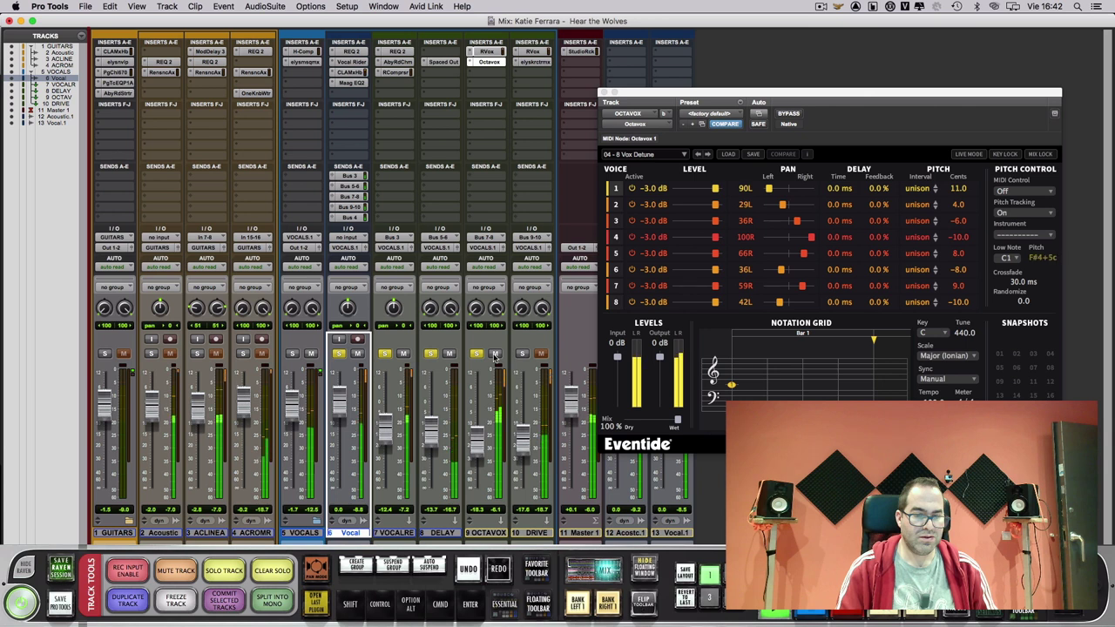
left_click(494, 354)
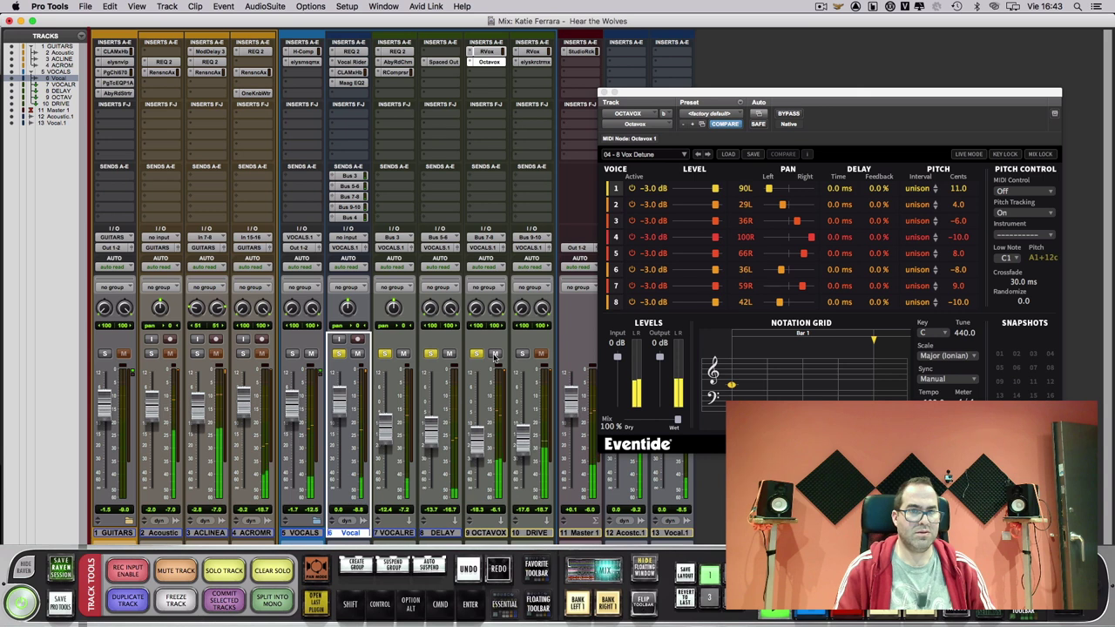
left_click(606, 94)
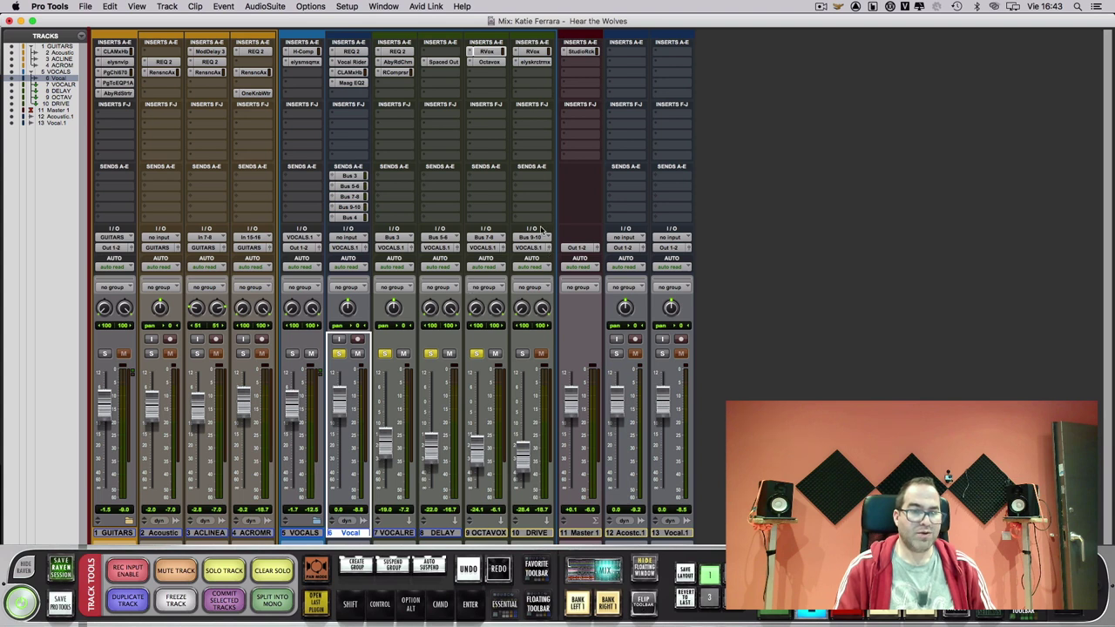
- Inspect the elysia karacter mix and RVox plug-ins on the DRIVE track, ending with elysia karacter mix open
left_click(538, 62)
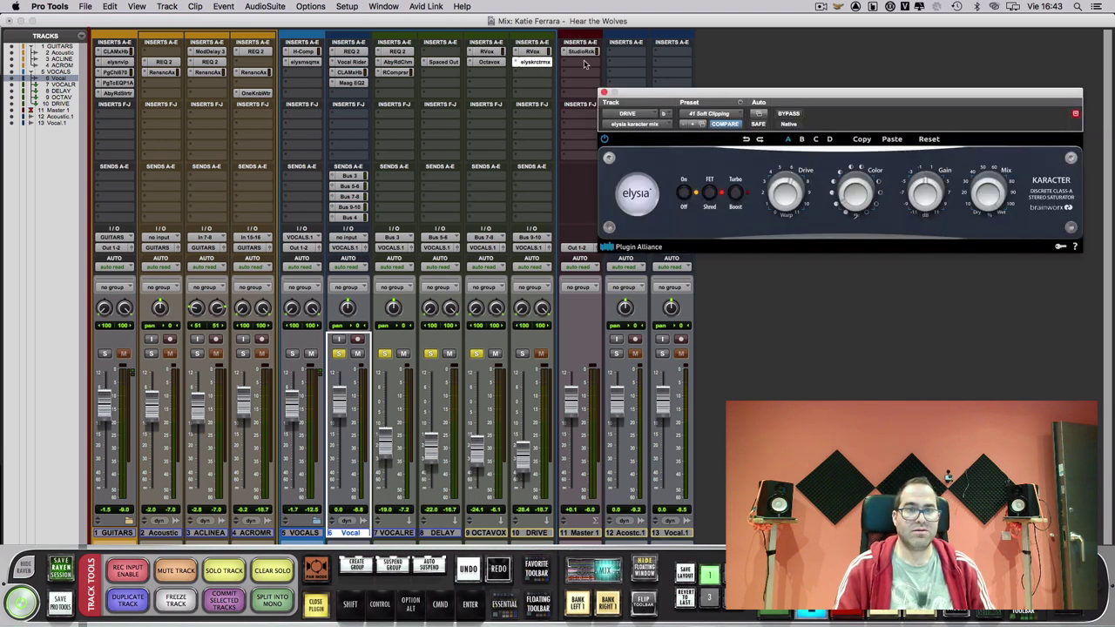
left_click(545, 53)
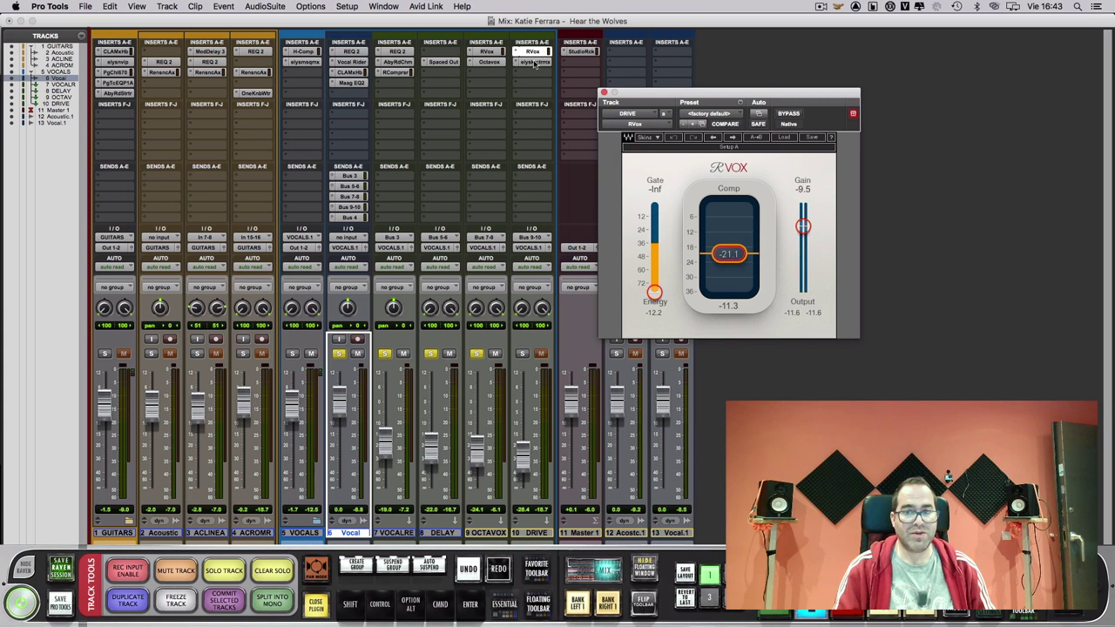
left_click(535, 61)
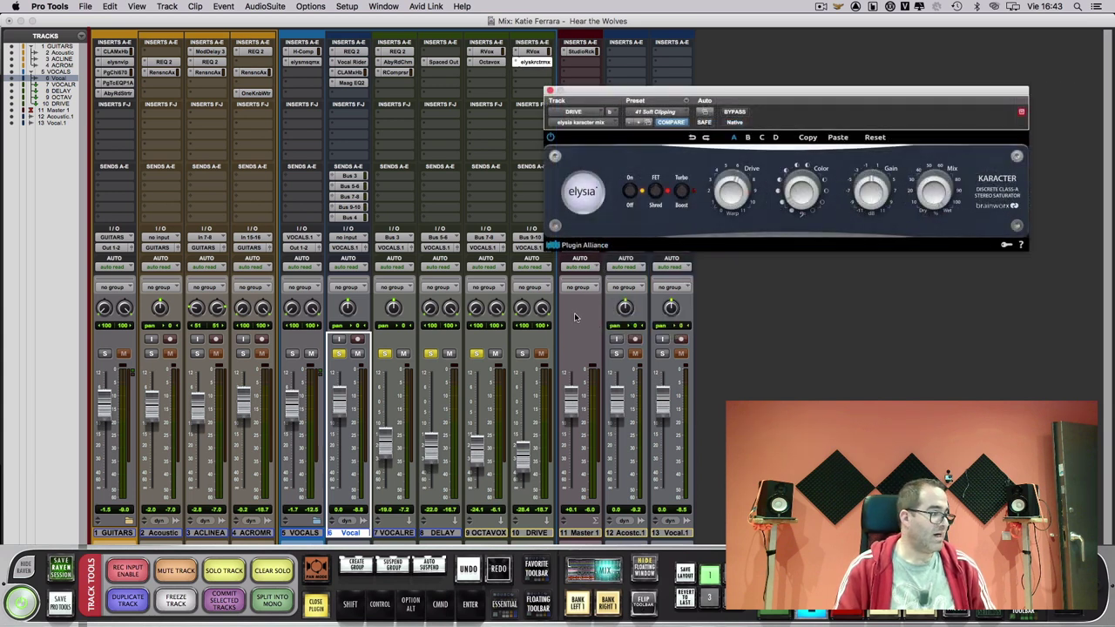
- Solo the DRIVE track, compare the vocal with and without it by toggling its solo during playback, and close elysia karacter mix
left_click(523, 353)
key("space")
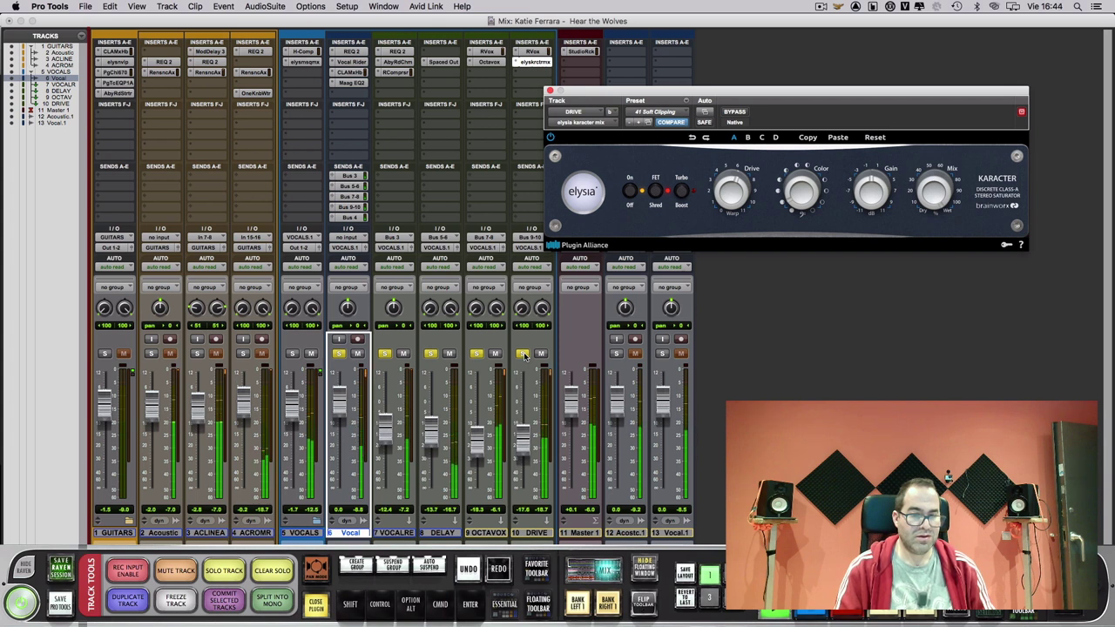
left_click(523, 353)
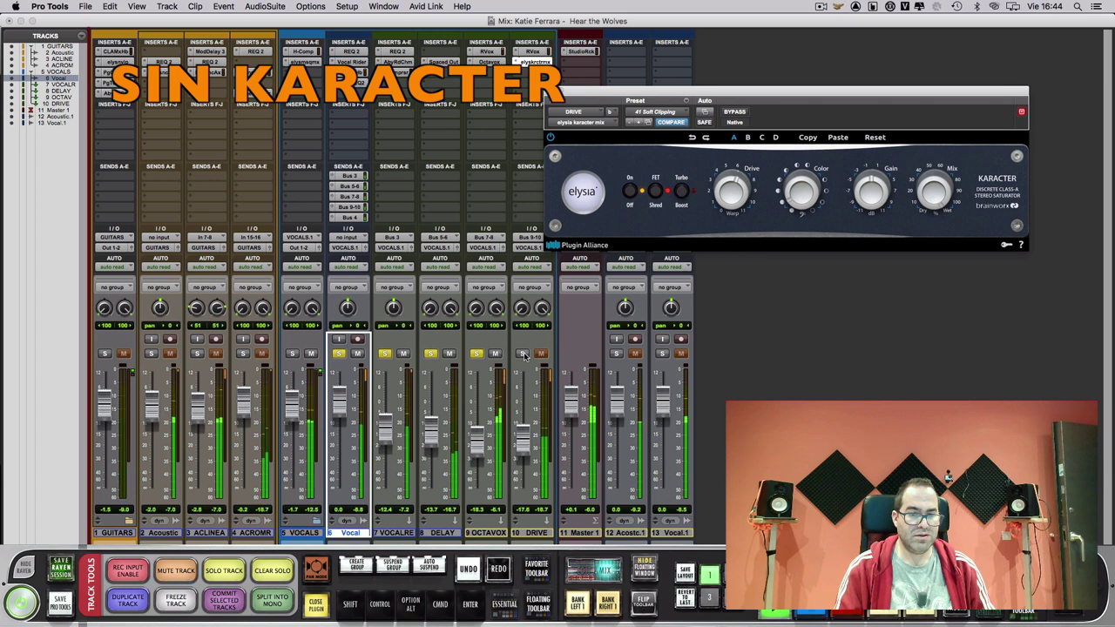
left_click(523, 354)
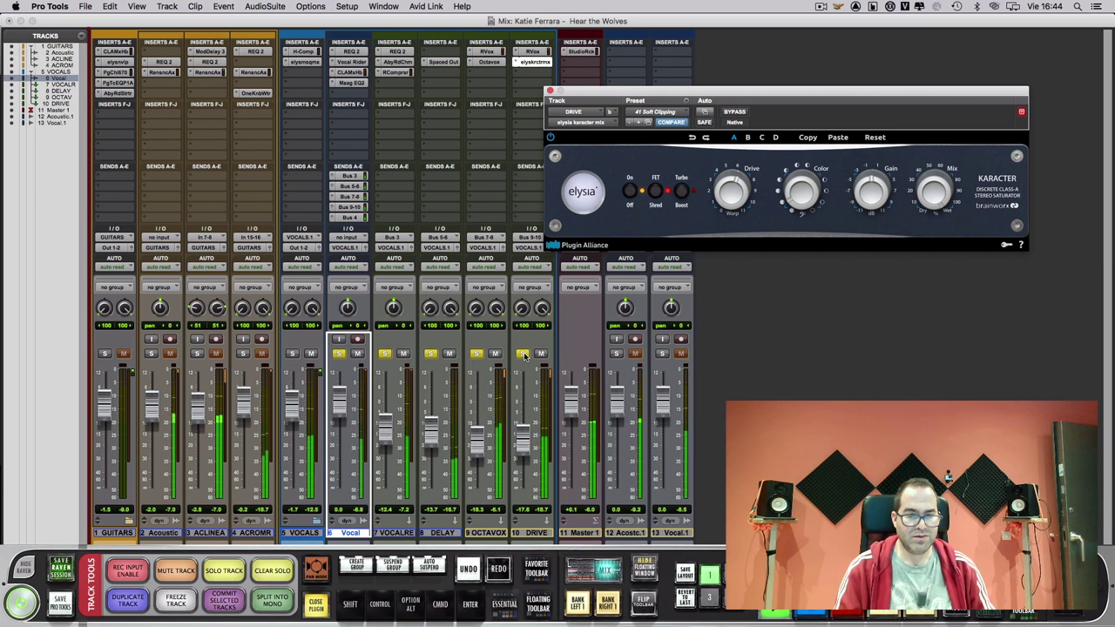
left_click(523, 354)
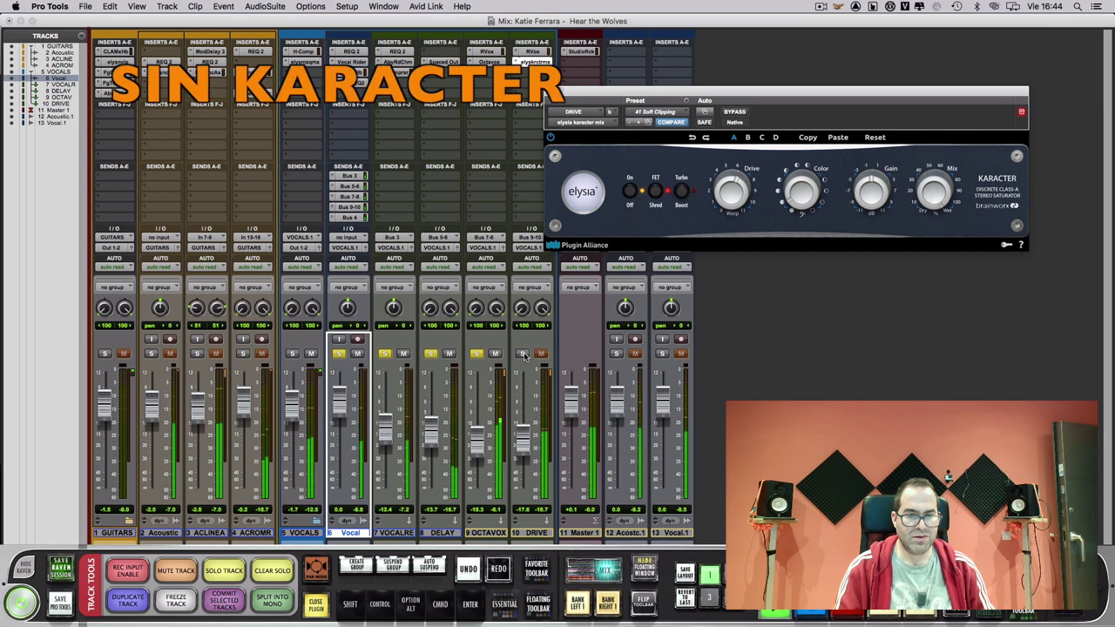
left_click(523, 354)
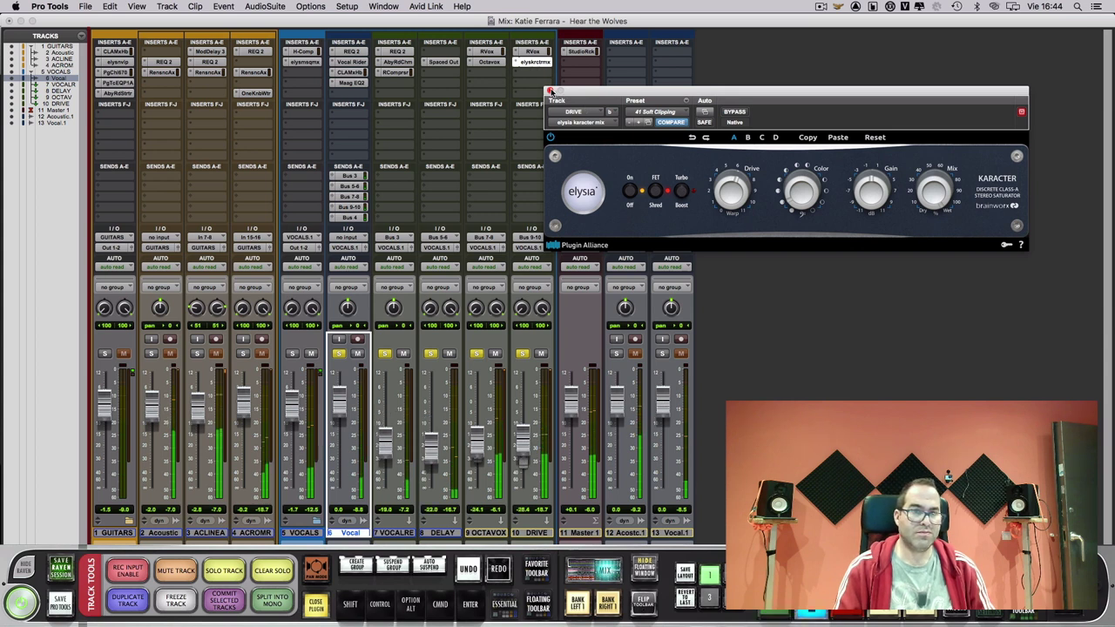
left_click(550, 91)
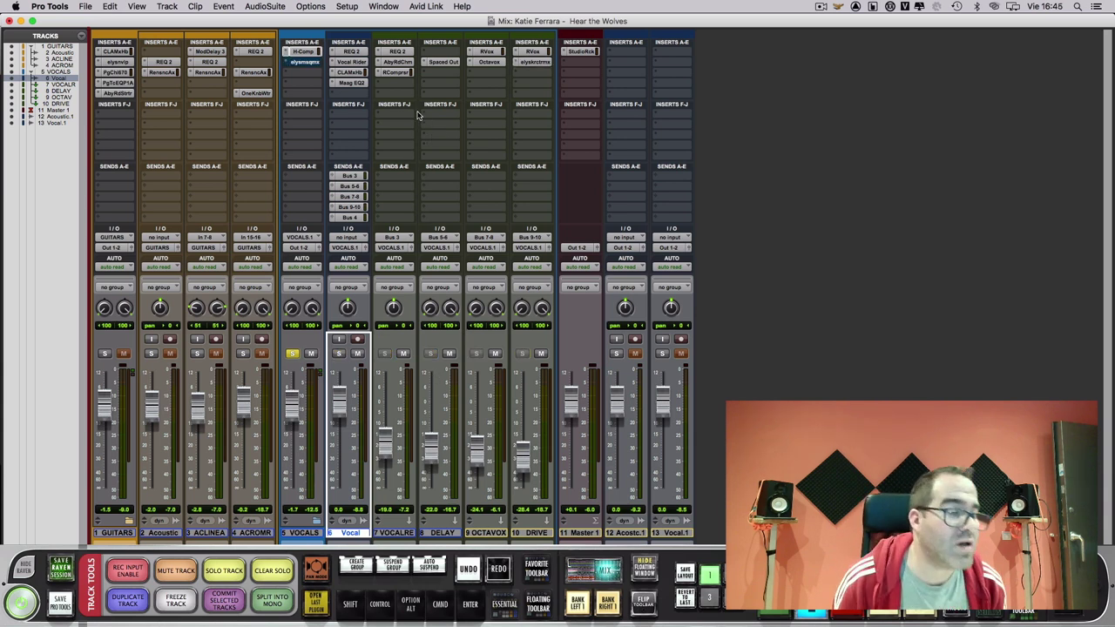
- Open H-Comp on the VOCALS track and compare the vocal bus with the compressor bypassed and active during playback
left_click(319, 53)
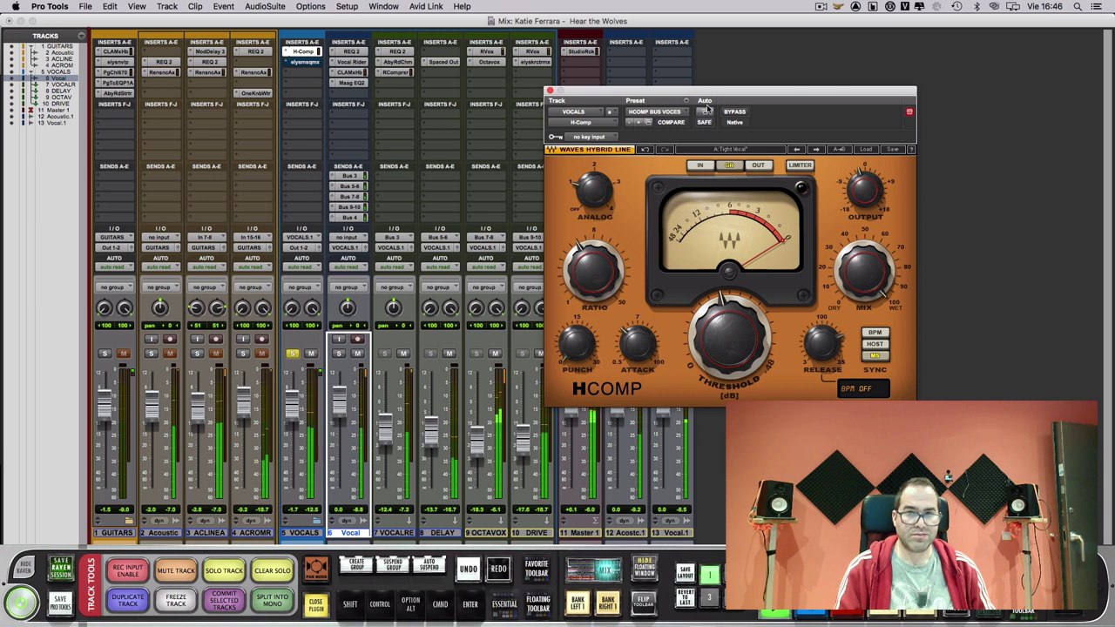
left_click(733, 113)
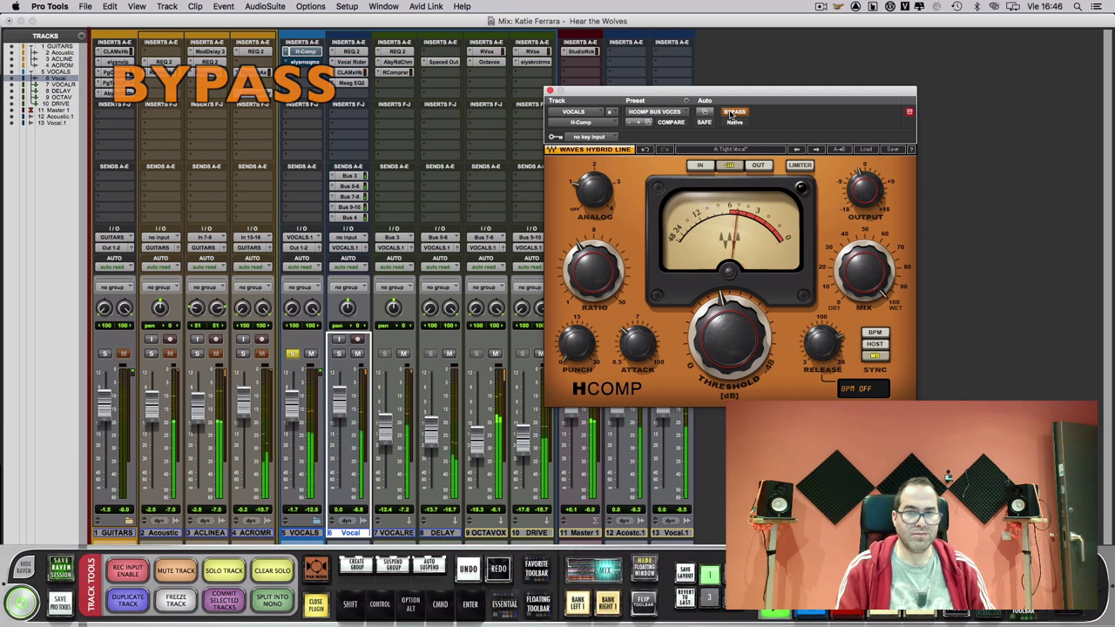
left_click(733, 113)
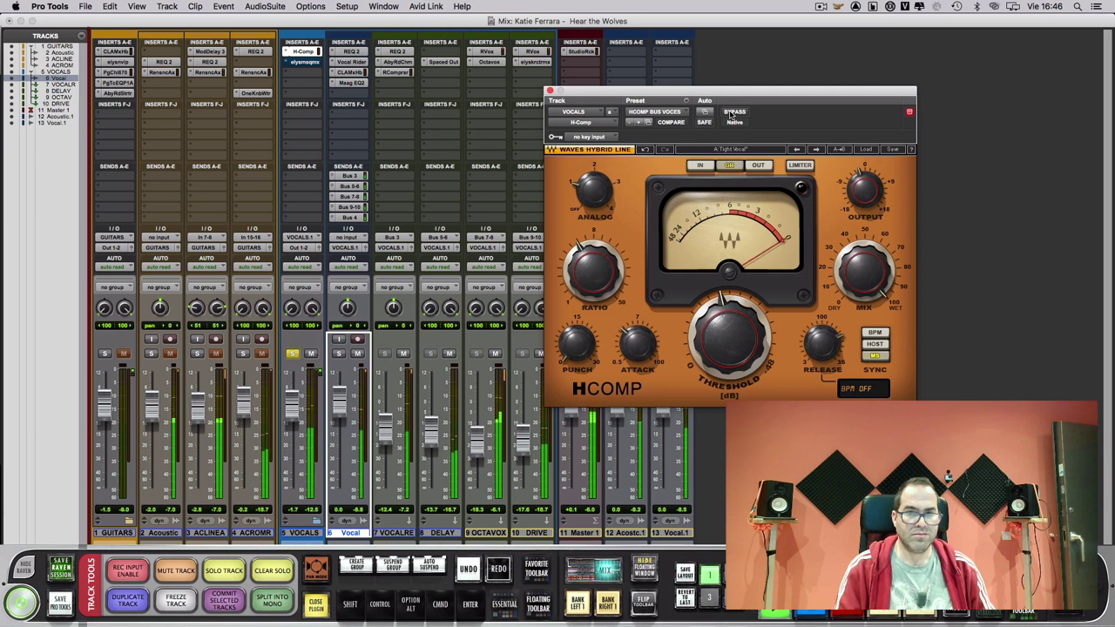
left_click(733, 113)
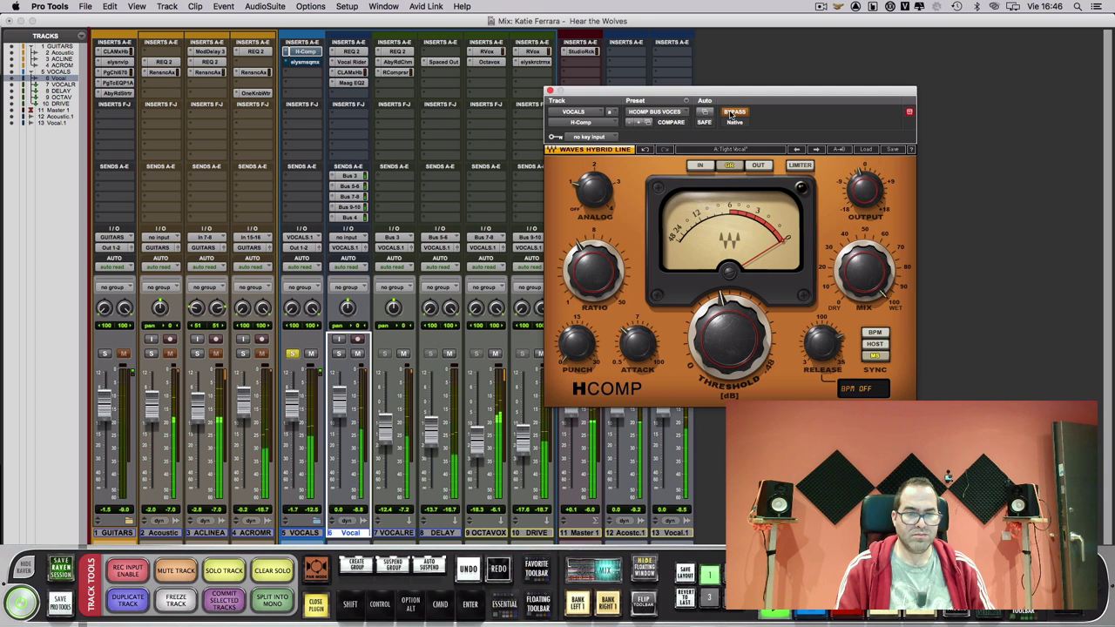
left_click(734, 113)
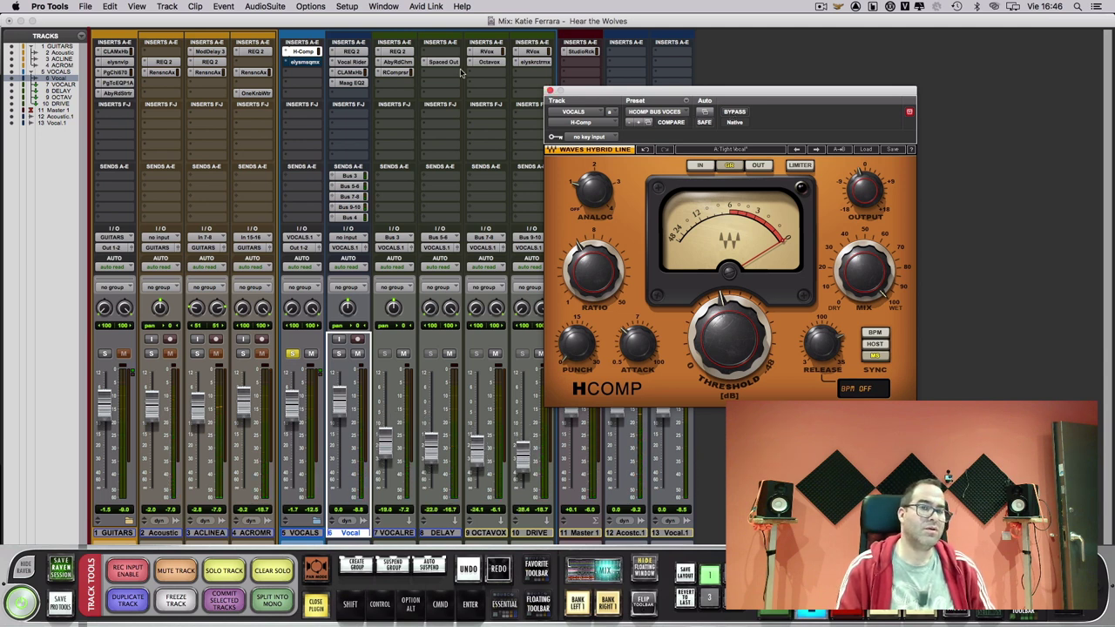
- Open elysia museq mix on the VOCALS track and compare the vocal bus with the equalizer active and bypassed during playback
left_click(307, 63)
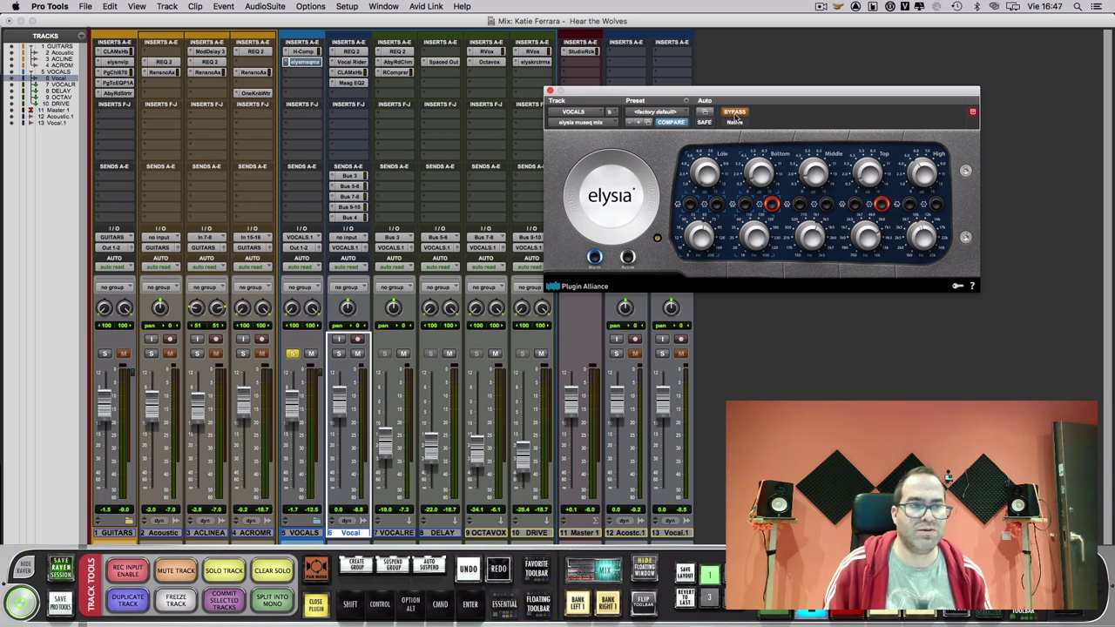
key("space")
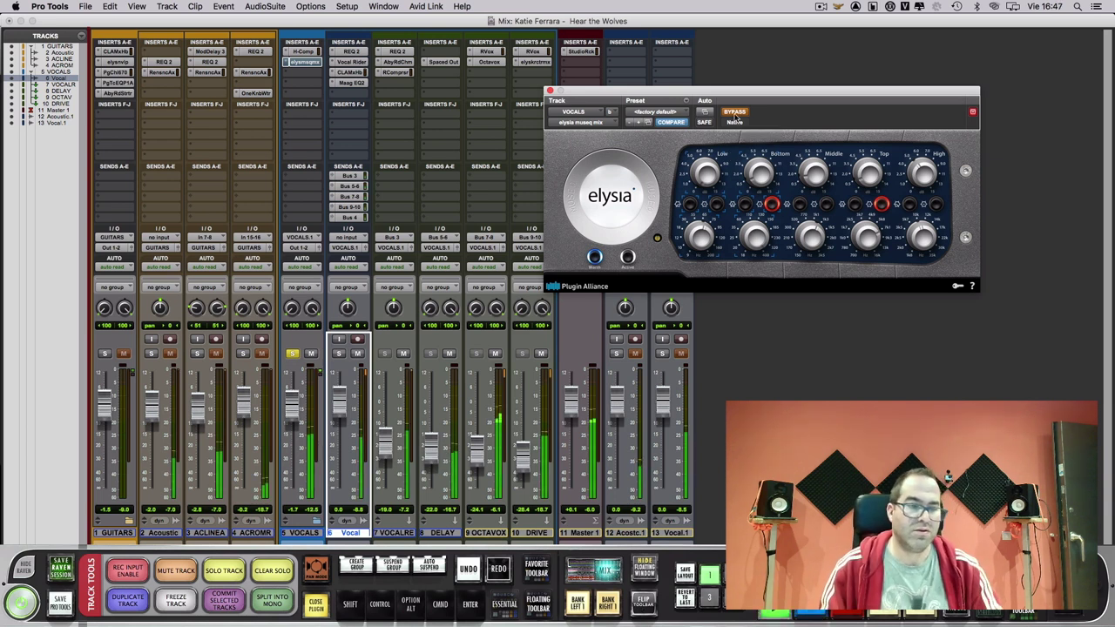
left_click(735, 113)
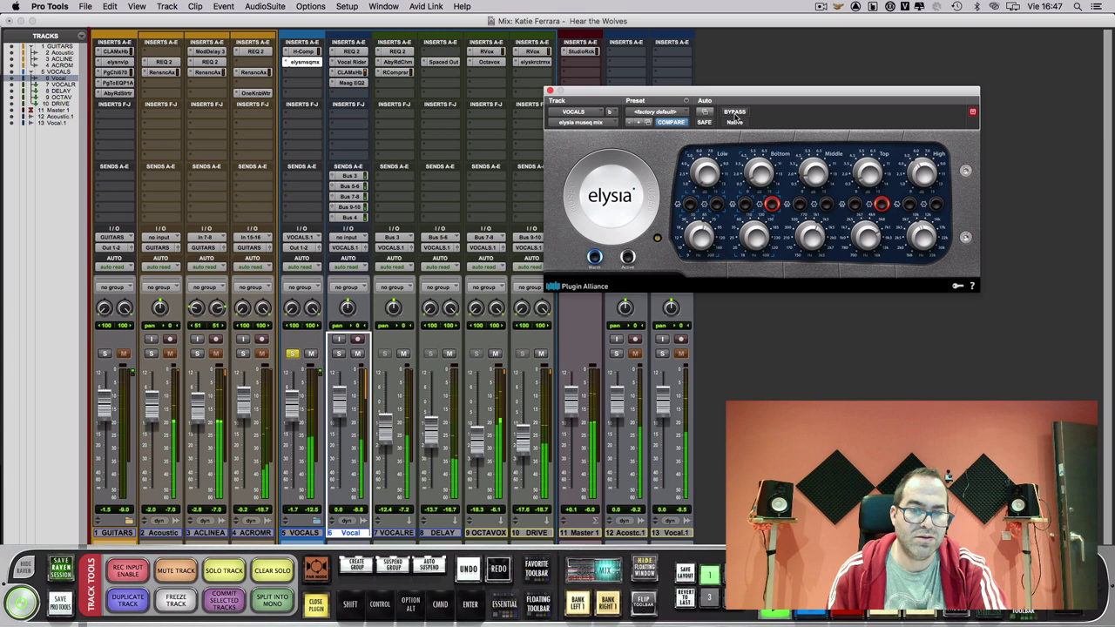
left_click(735, 113)
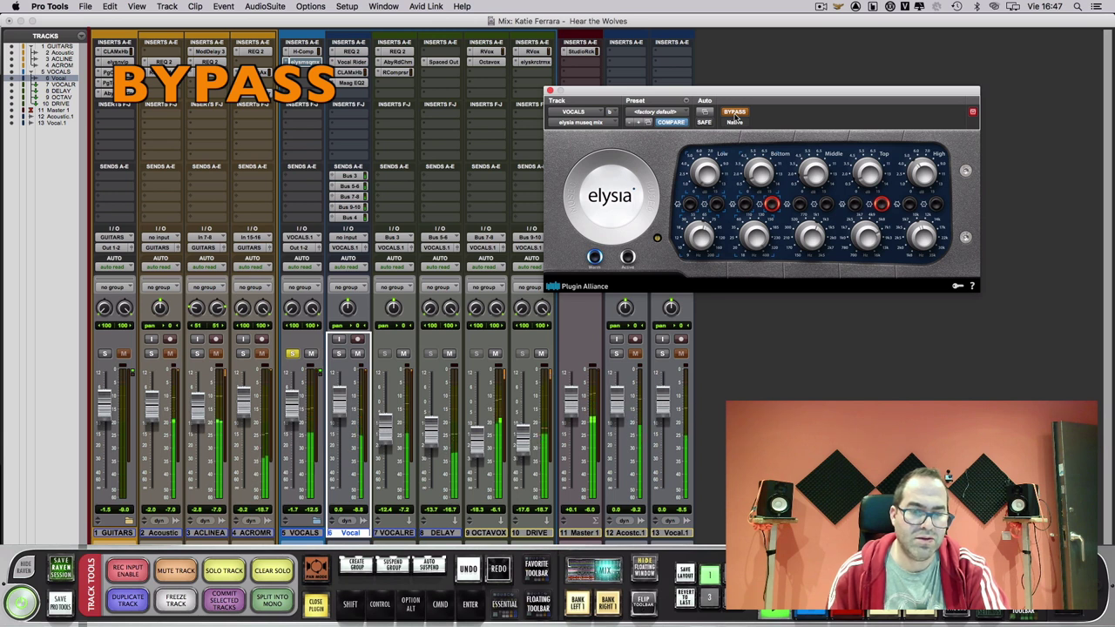
left_click(735, 114)
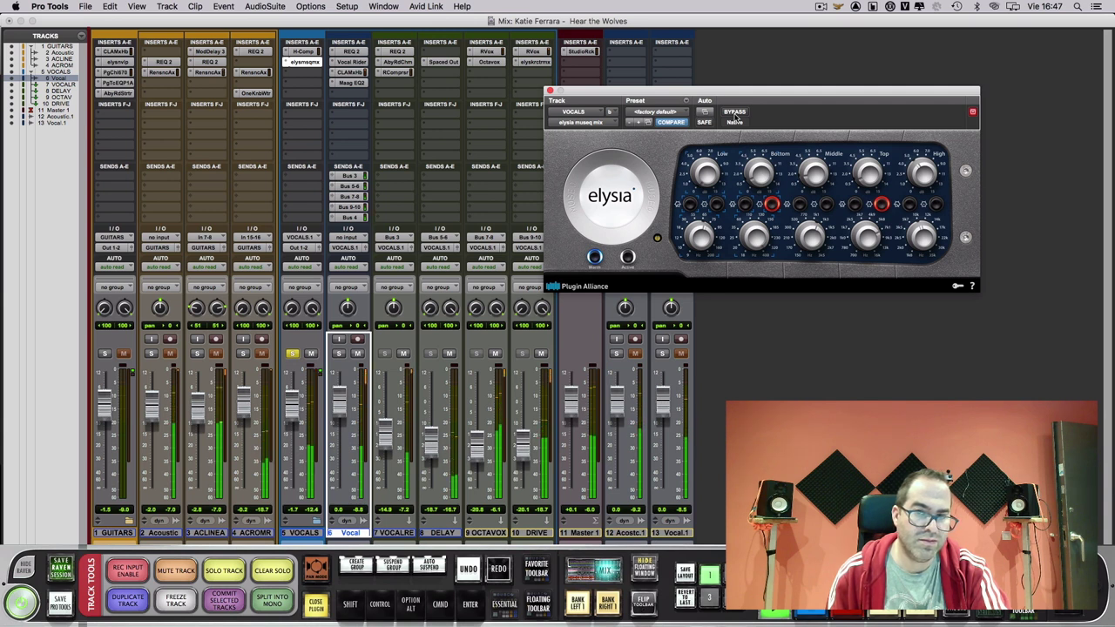
left_click(735, 113)
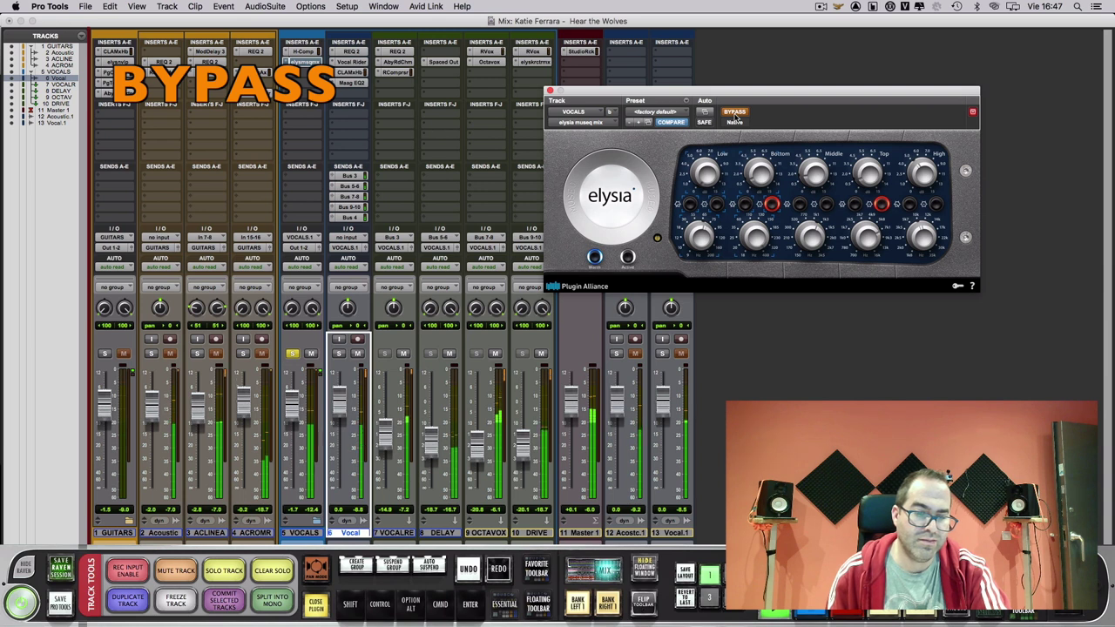
left_click(735, 113)
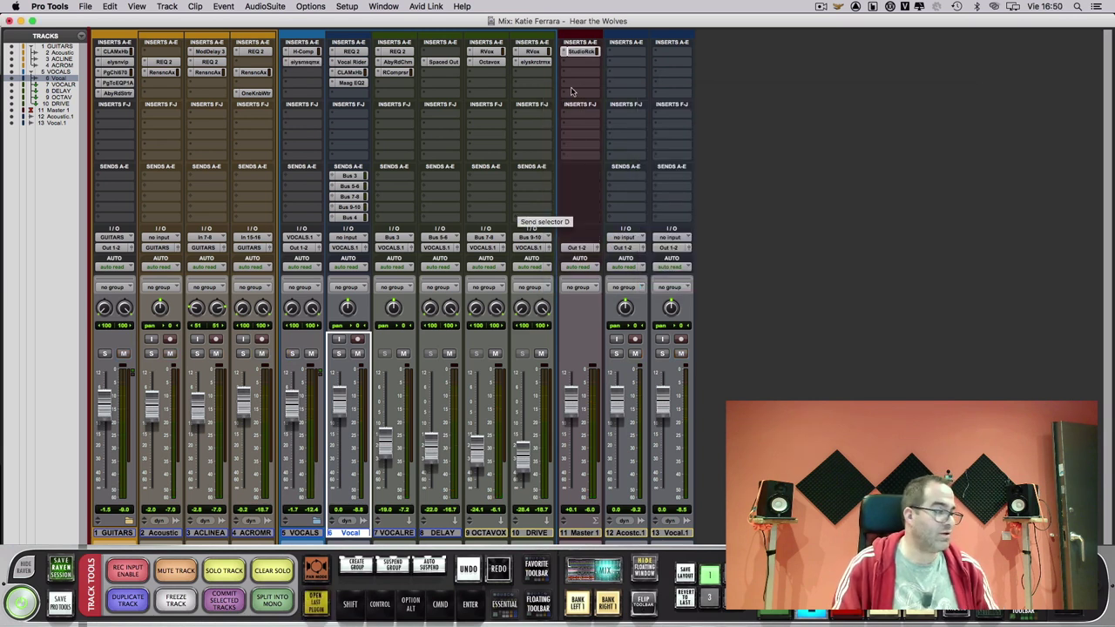
- Open StudioRack on the Master 1 track, inspect its CLA MixDown module, and readjust the rack's output fader slightly
left_click(584, 52)
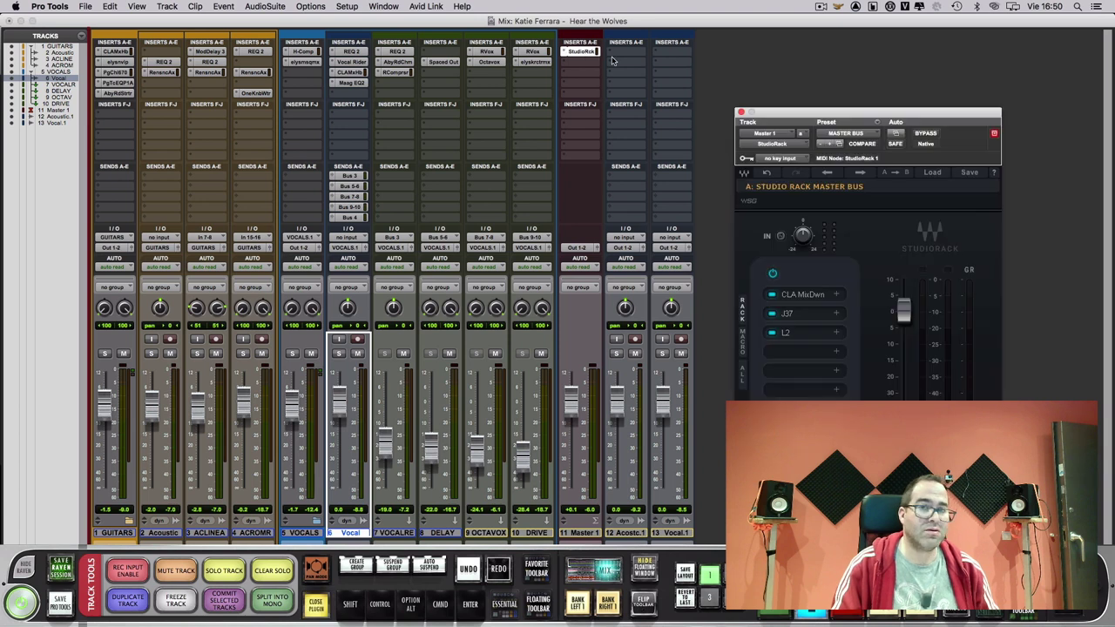
left_click(816, 295)
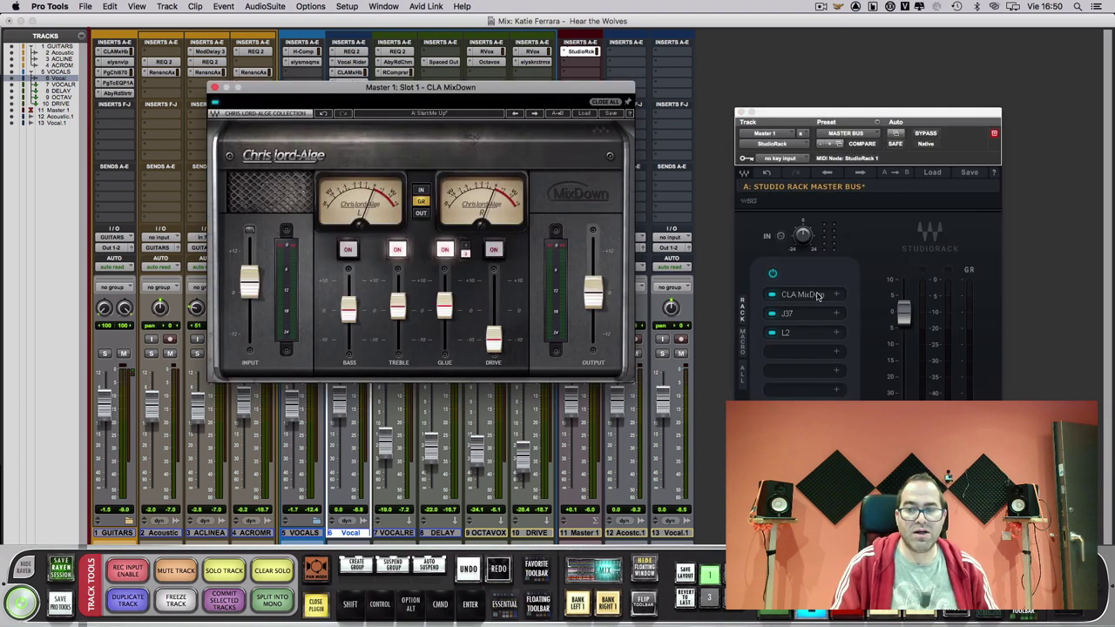
left_click(903, 317)
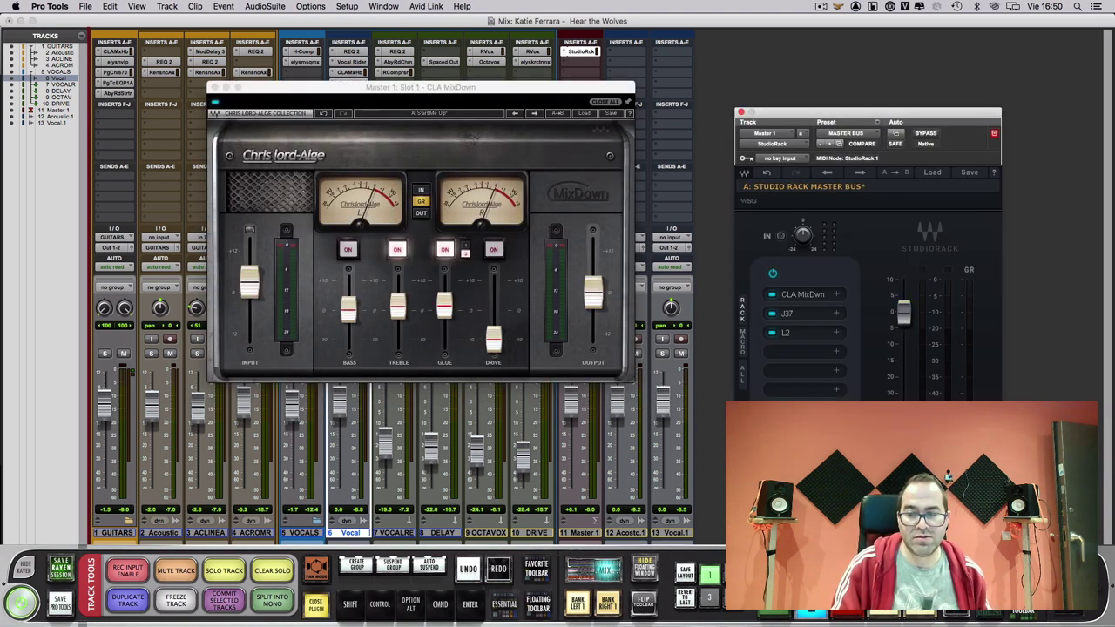
left_click_drag(904, 317, 903, 314)
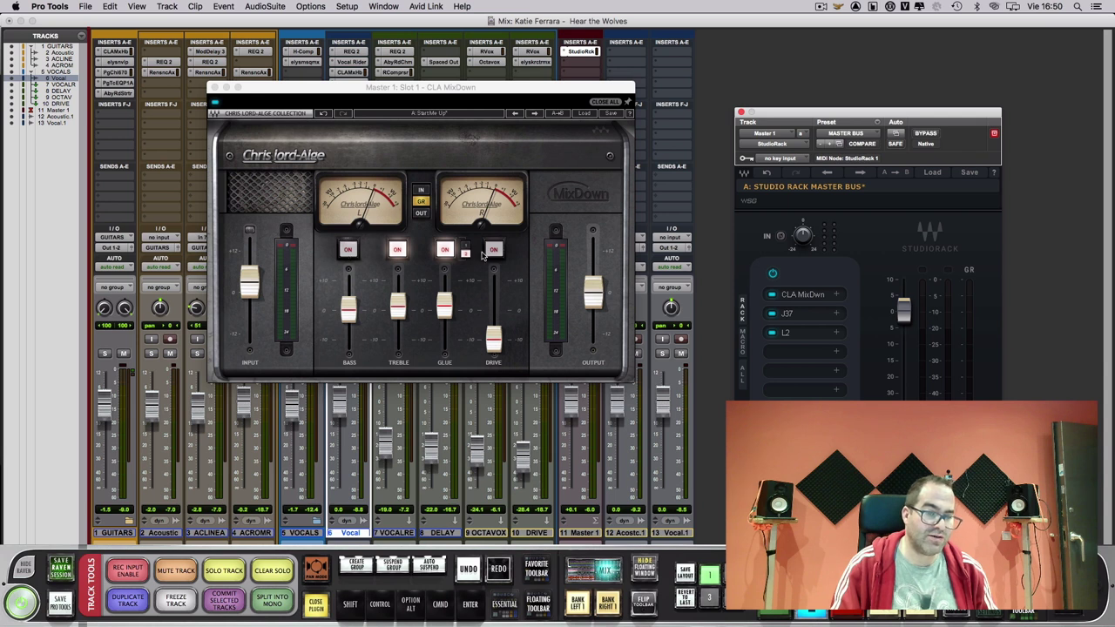
- Inspect the J37 tape and L2 limiter modules in the master StudioRack, closing each one after viewing
left_click(818, 313)
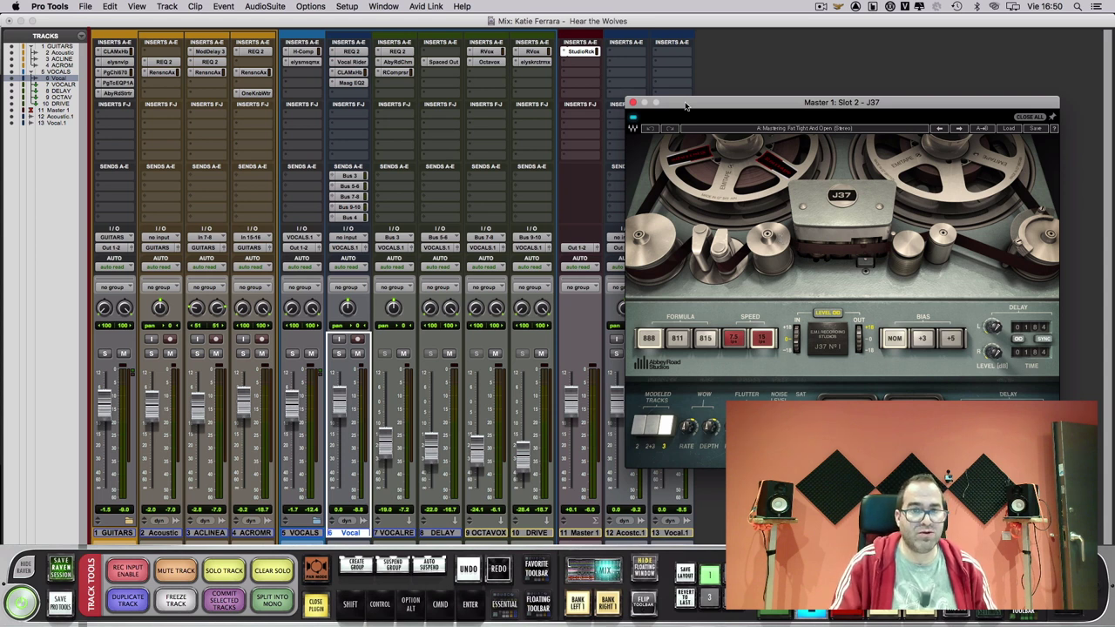
left_click(633, 103)
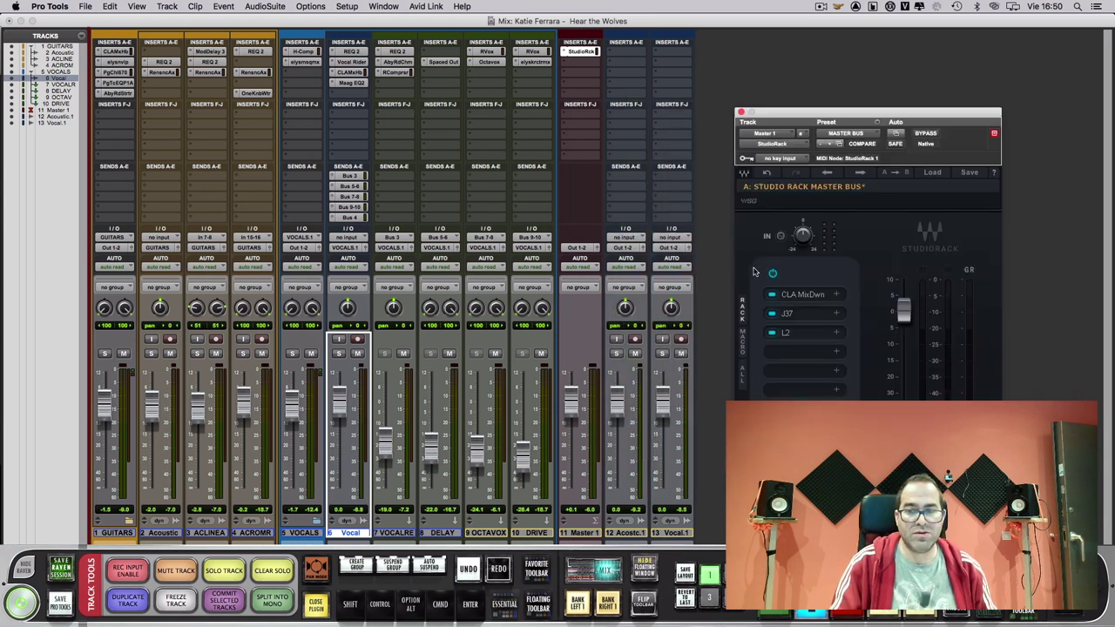
left_click(821, 340)
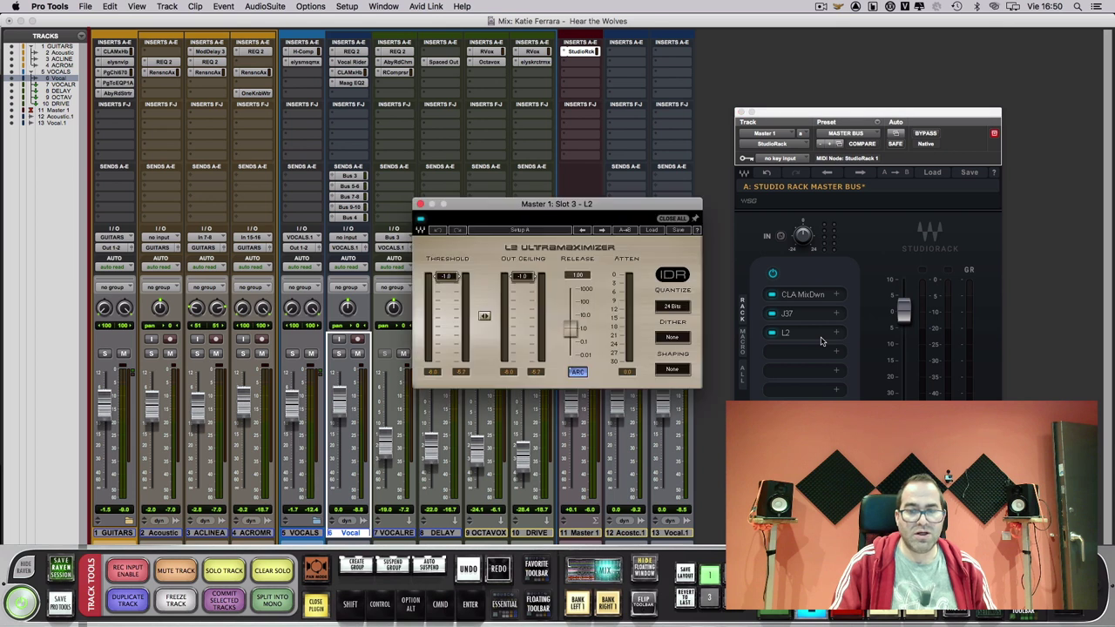
left_click(420, 204)
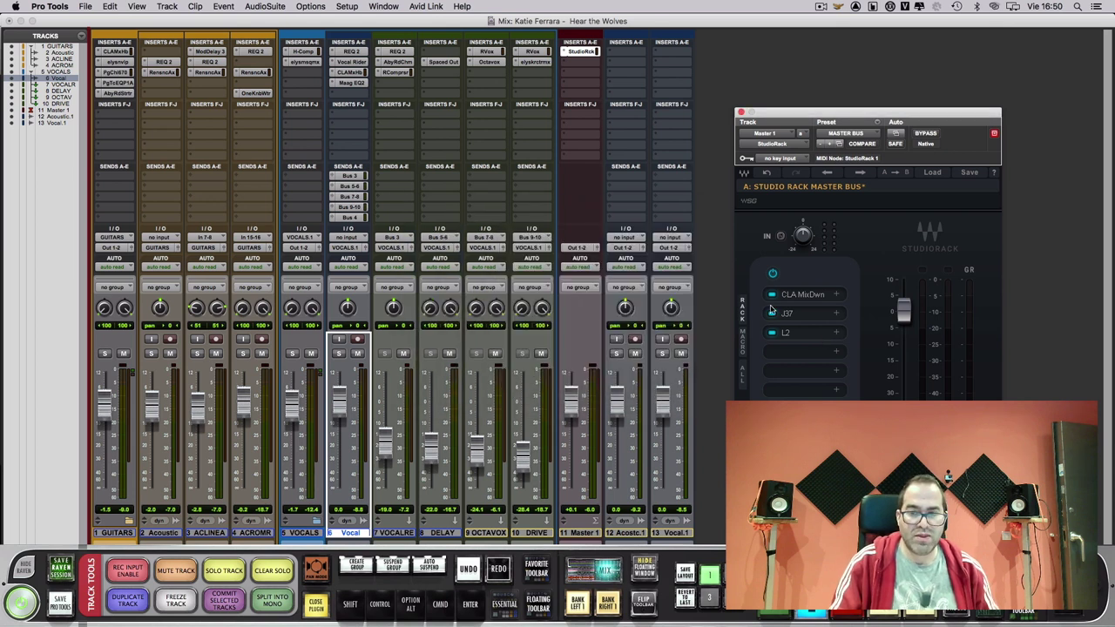
- Reopen CLA MixDown, compare the full mix with StudioRack bypassed and active during playback, and close the plug-in windows
left_click(801, 294)
left_click(801, 294)
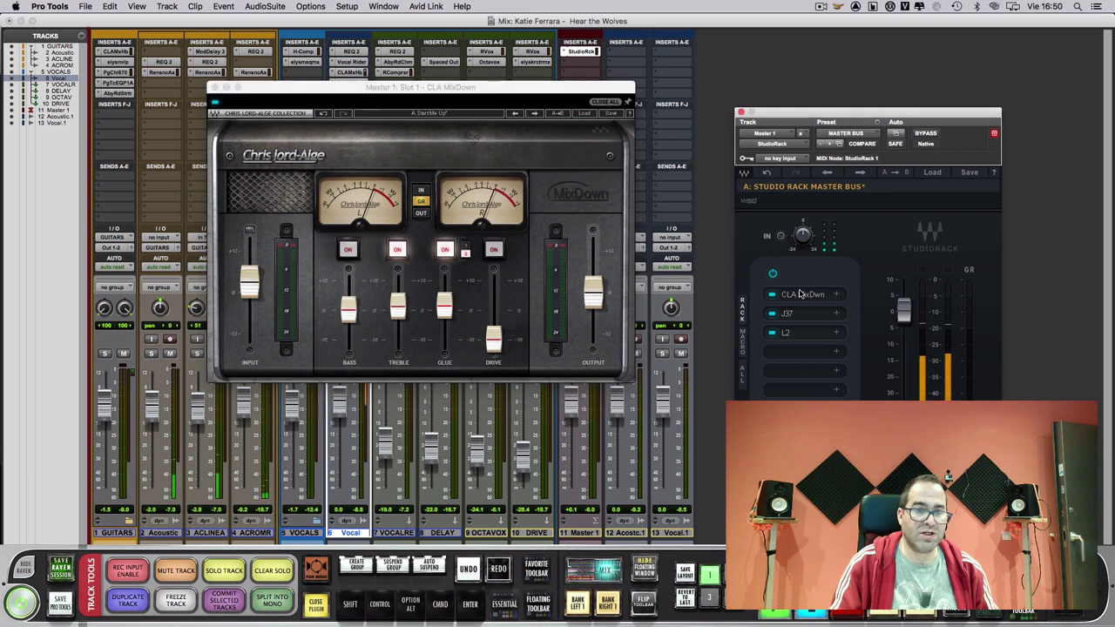
key("space")
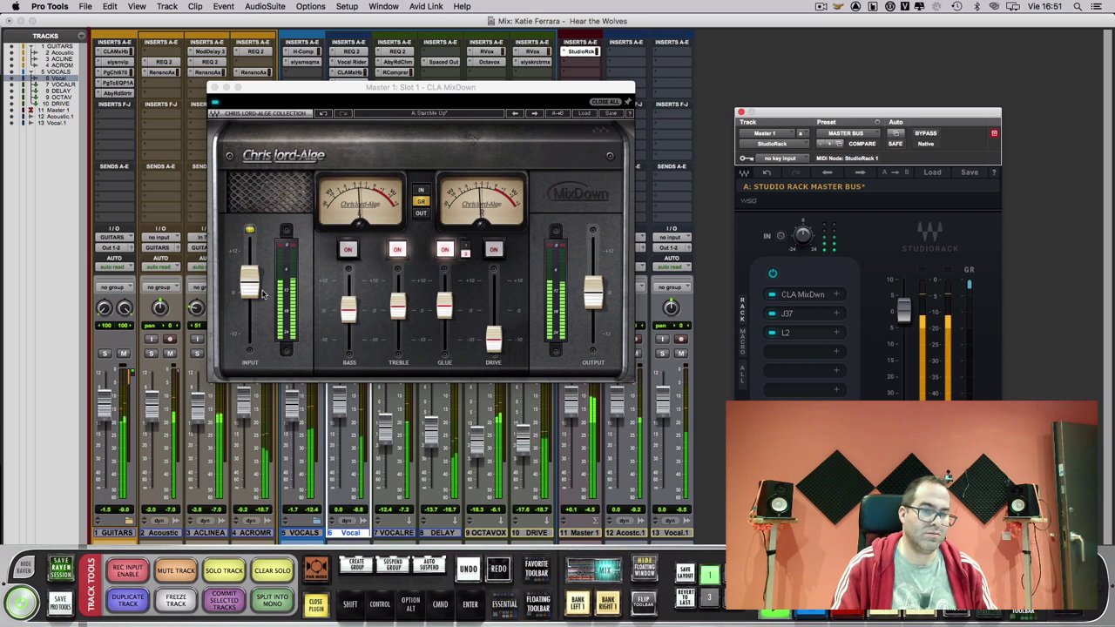
left_click(926, 135)
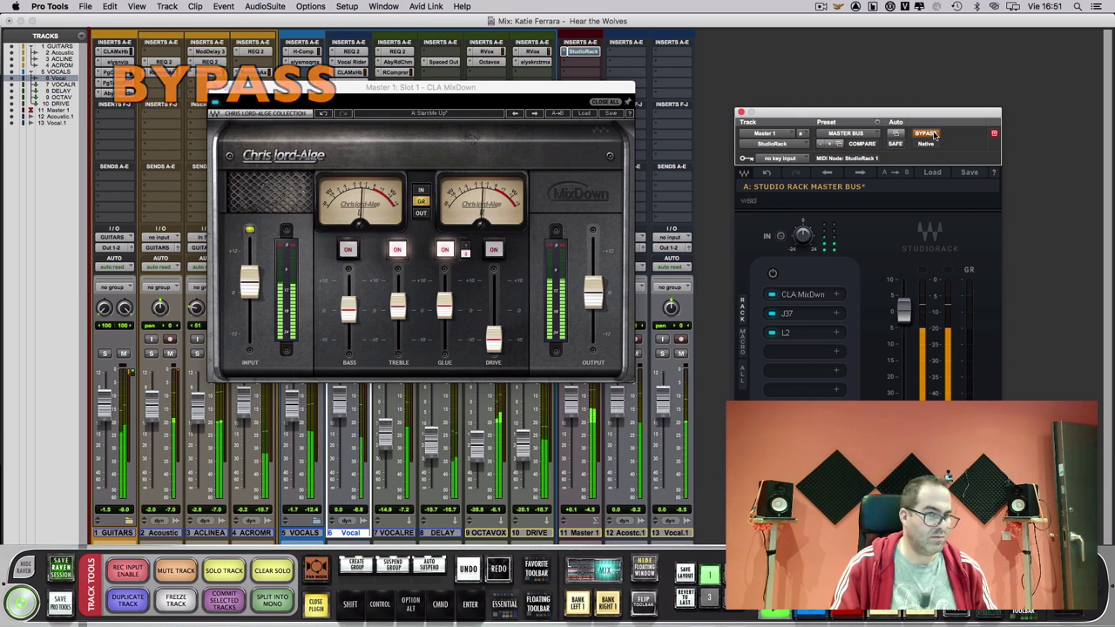
left_click(934, 134)
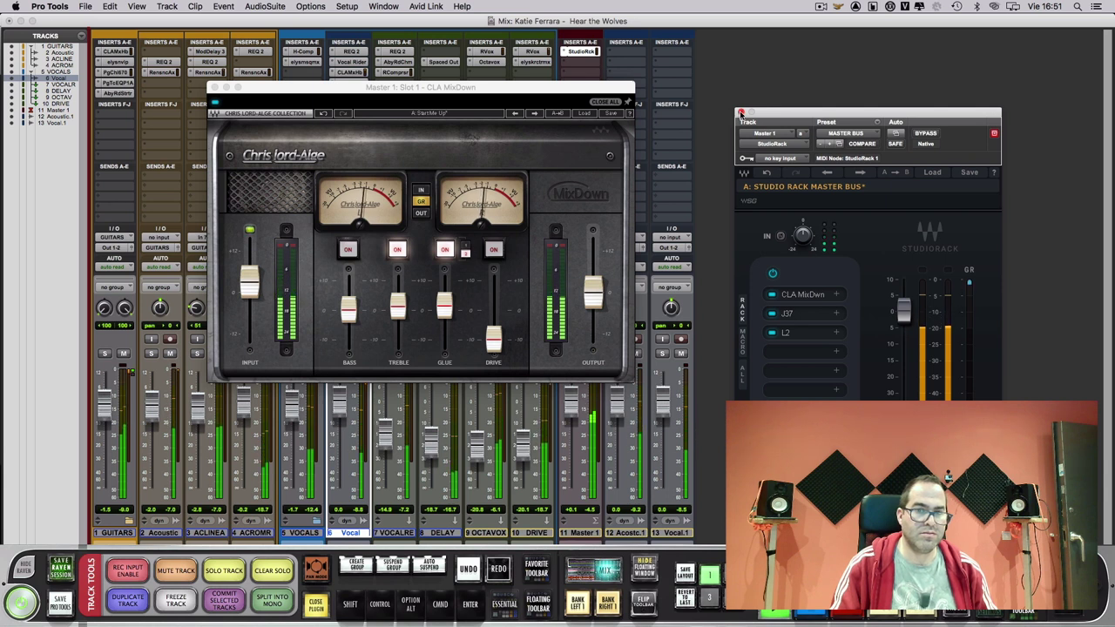
left_click(741, 112, "alt")
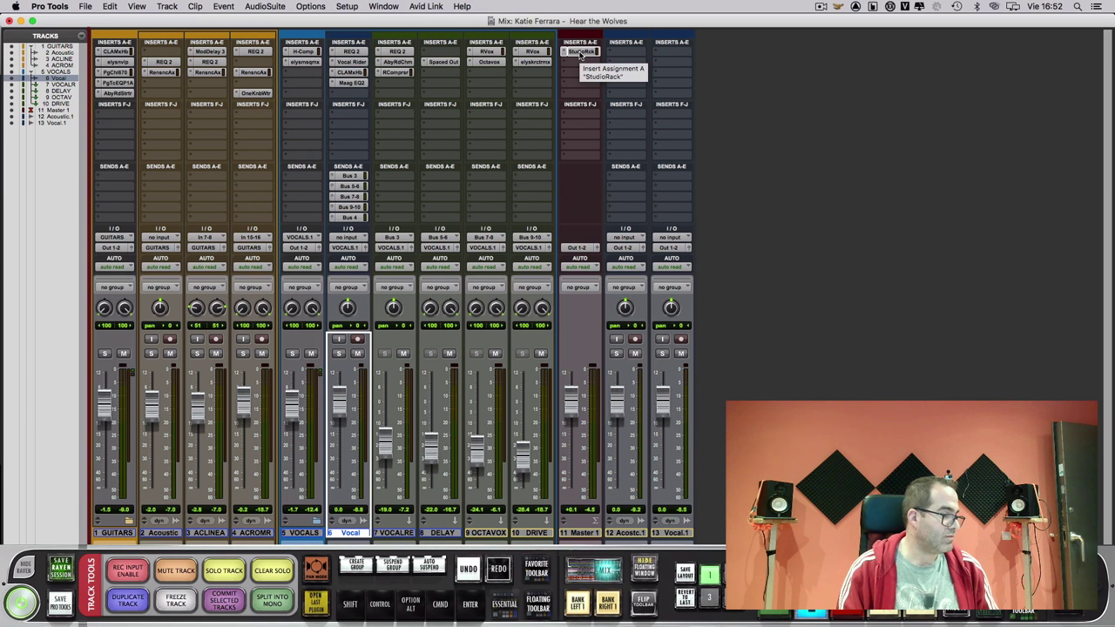
- Switch to the Edit window and examine the volume automation on the VOCAL REV, DELAY, OCTAVOX and DRIVE tracks
key("super+equal")
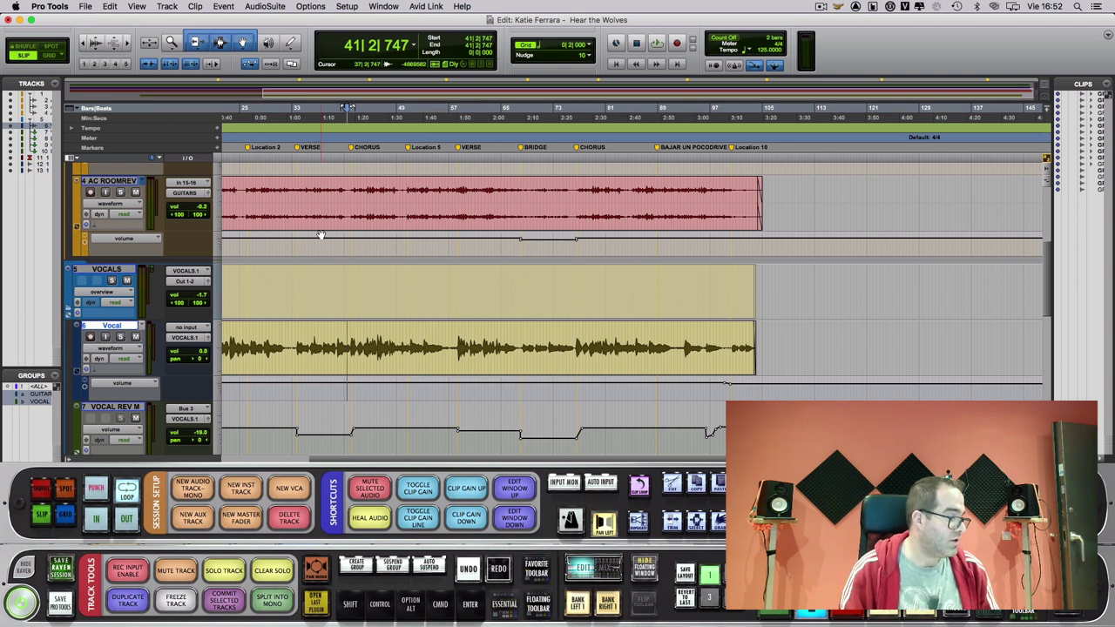
scroll(329, 298, "down", 3)
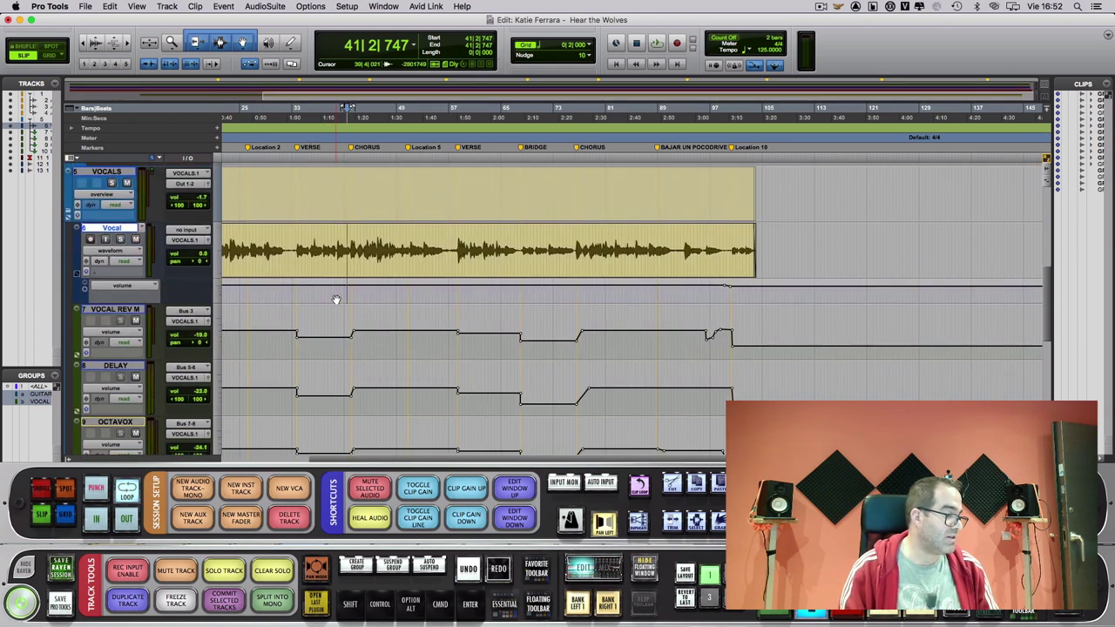
scroll(335, 299, "down", 3)
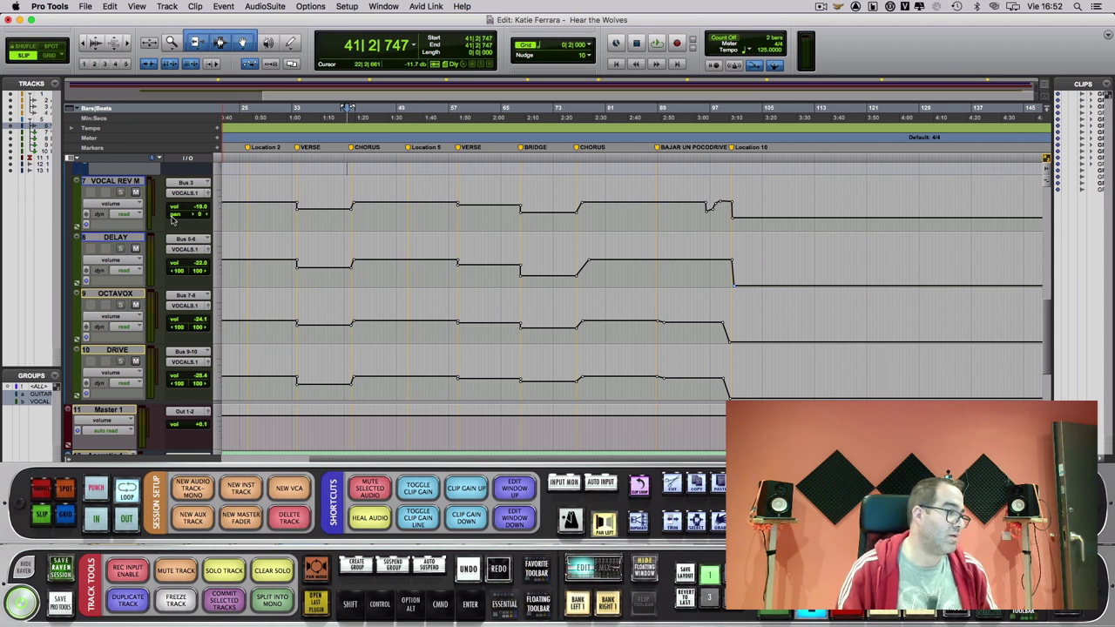
left_click(125, 214)
left_click(122, 201)
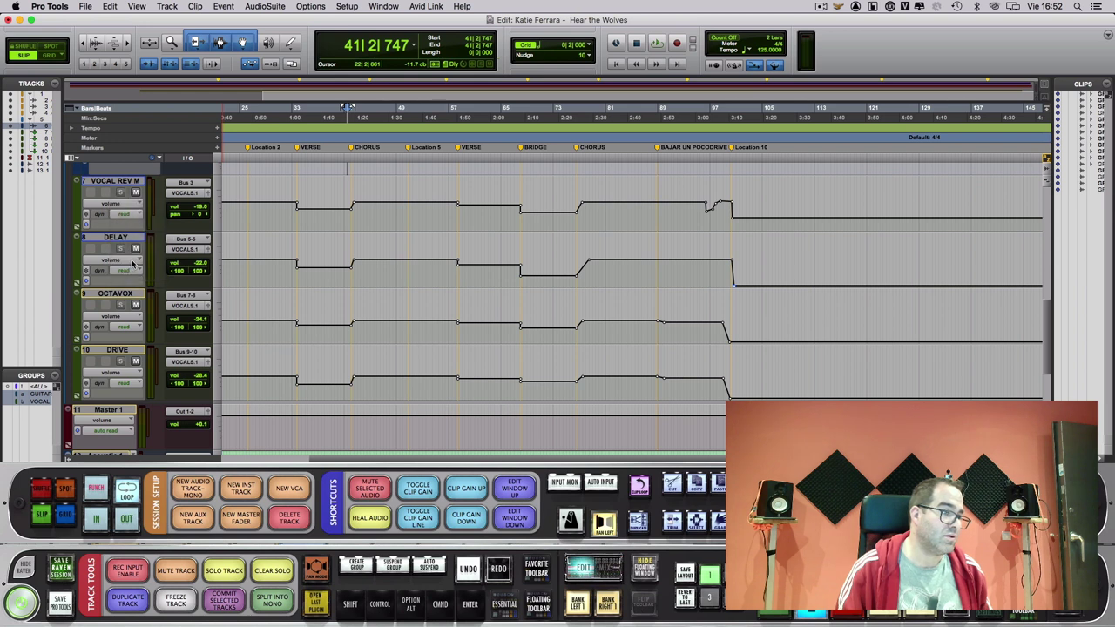
- Turn the automation mode off on the VOCAL REV, DELAY, OCTAVOX and DRIVE tracks
left_click(128, 274)
left_click(127, 258)
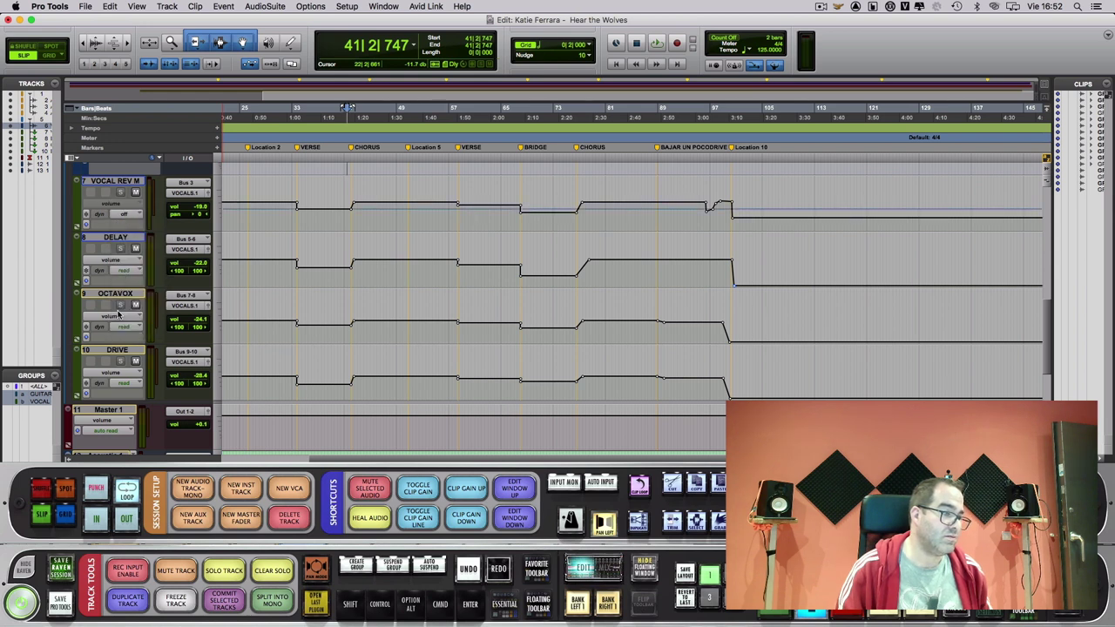
left_click(122, 326)
left_click(122, 316)
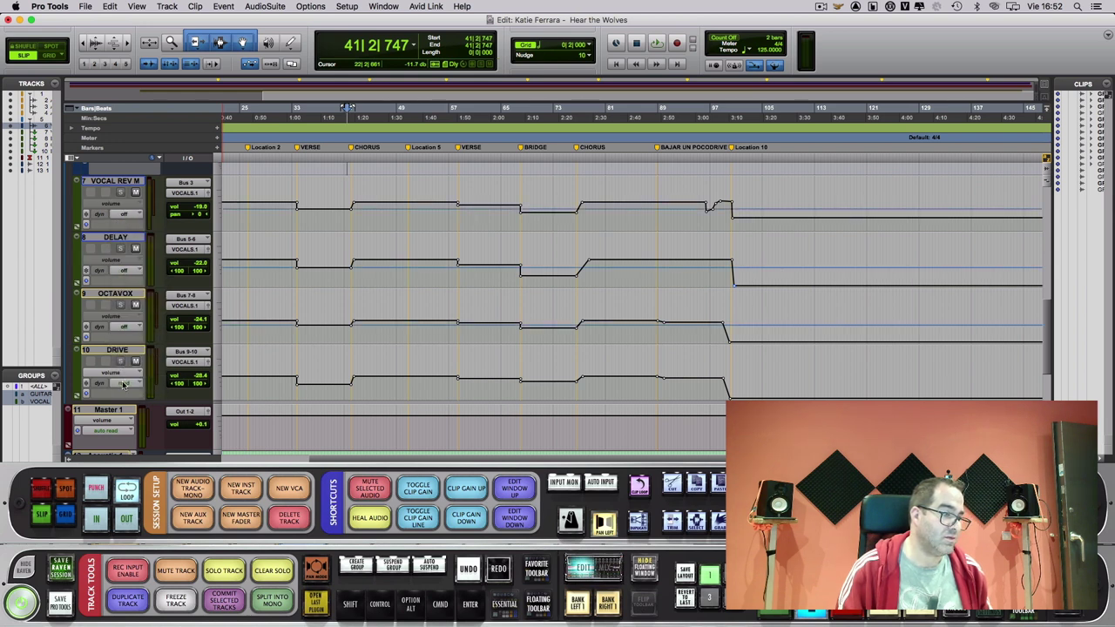
left_click(127, 383)
left_click(127, 373)
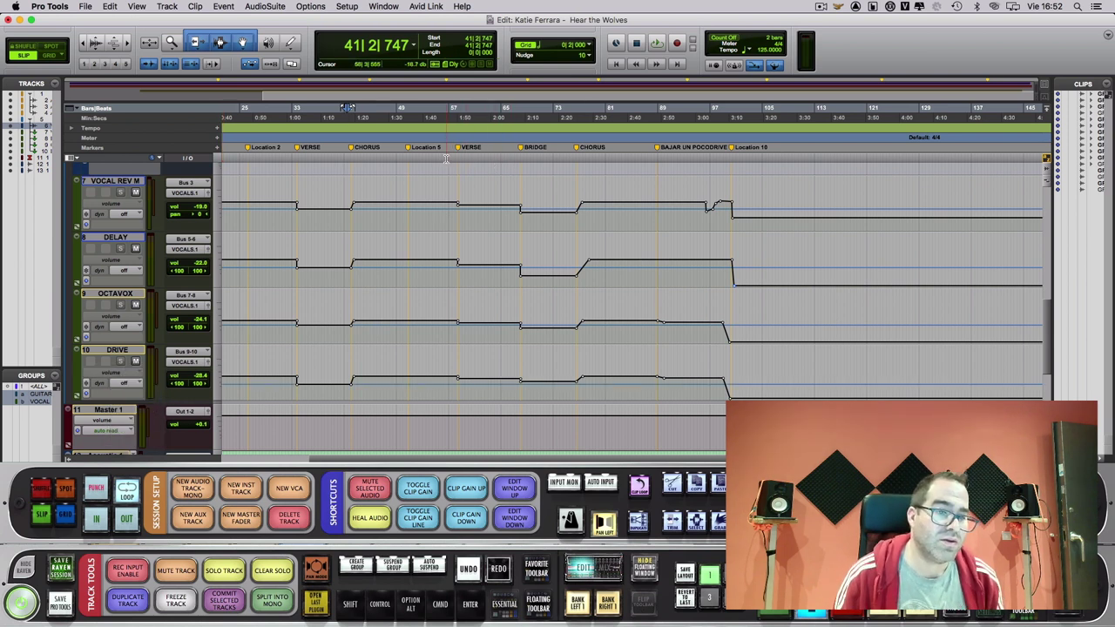
- Play the mix from bar 54 through the BRIDGE with the effect tracks' automation off, and stop playback
left_click(446, 158)
left_click(430, 158)
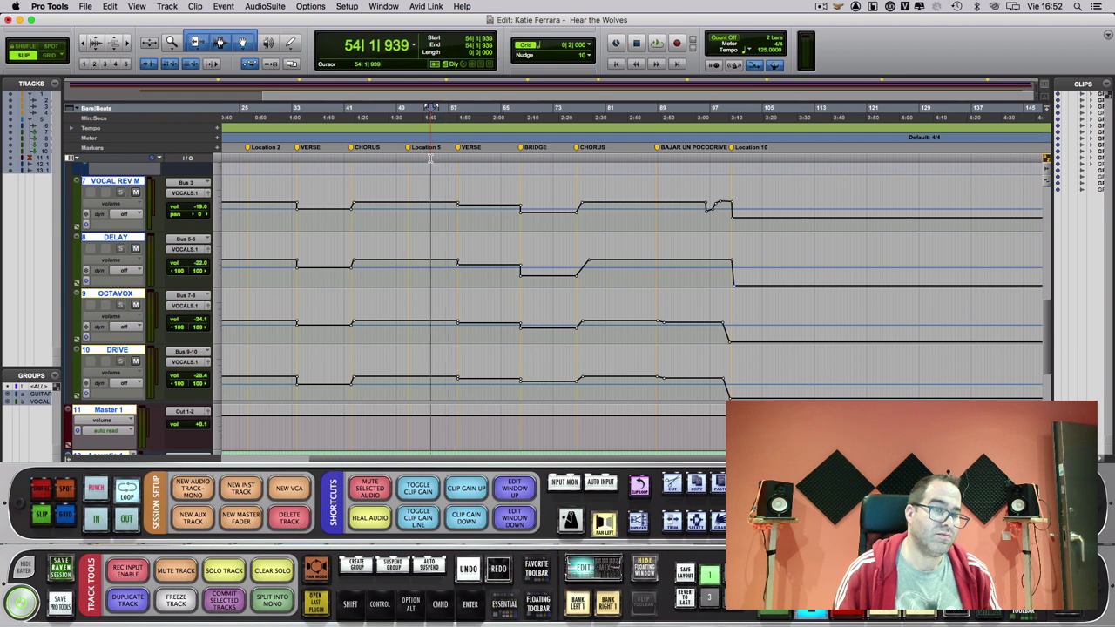
key("space")
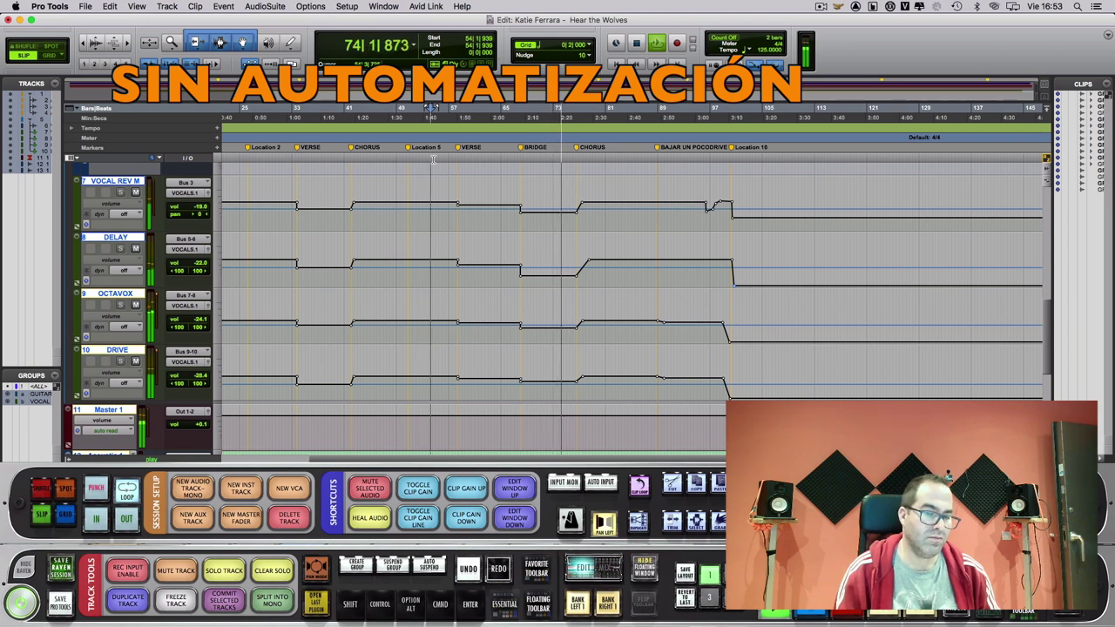
key("space")
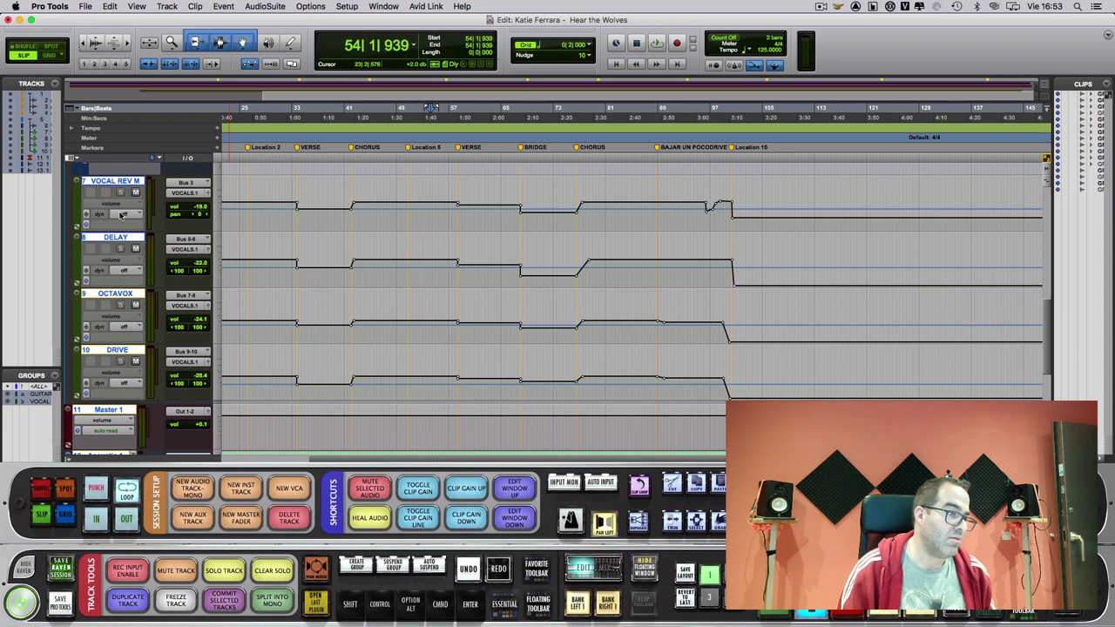
- Set the automation mode of the VOCAL REV, DELAY, OCTAVOX and DRIVE tracks back to read
left_click(122, 214)
left_click(129, 227)
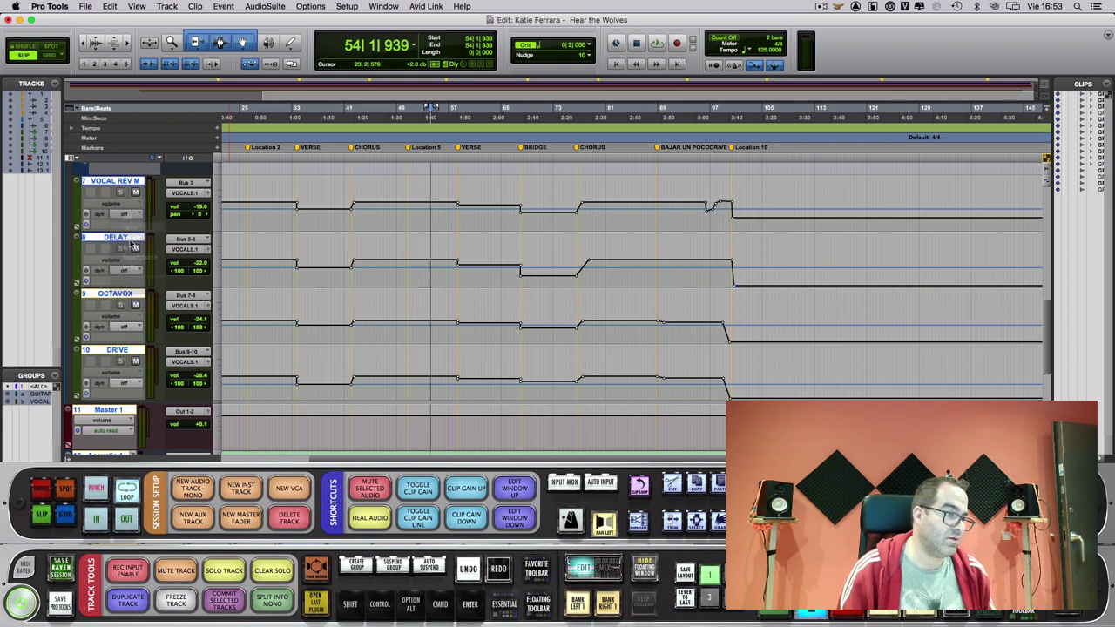
left_click(124, 326)
left_click(129, 339)
left_click(122, 384)
left_click(129, 398)
- Play the same section from bar 54 with automation active, briefly checking the moving faders in the Mix window, and stop playback
key("space")
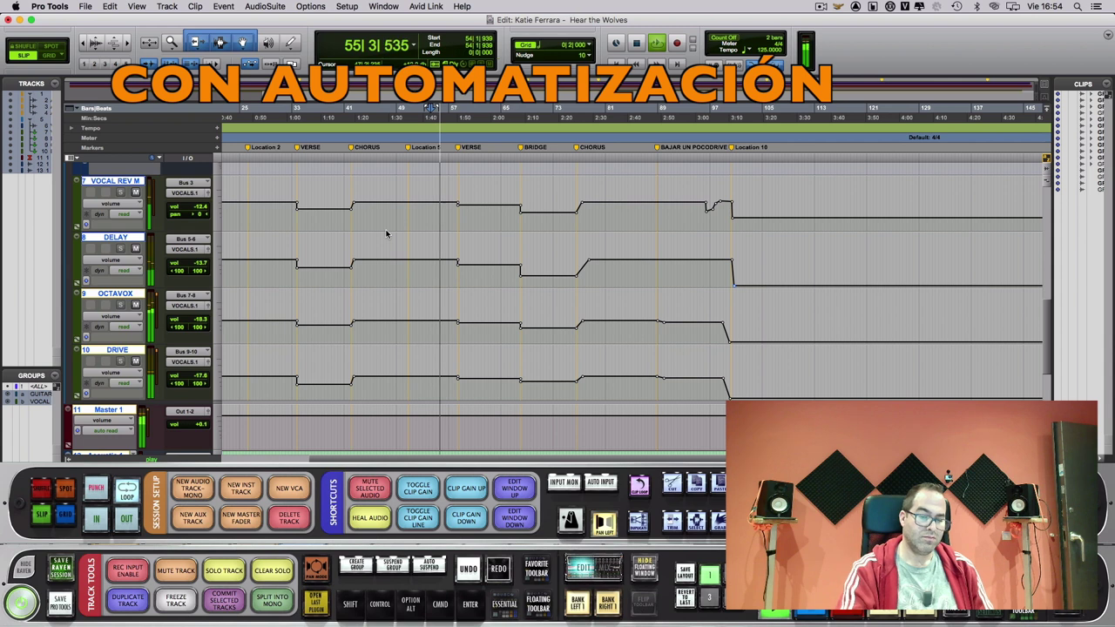
key("super+equal")
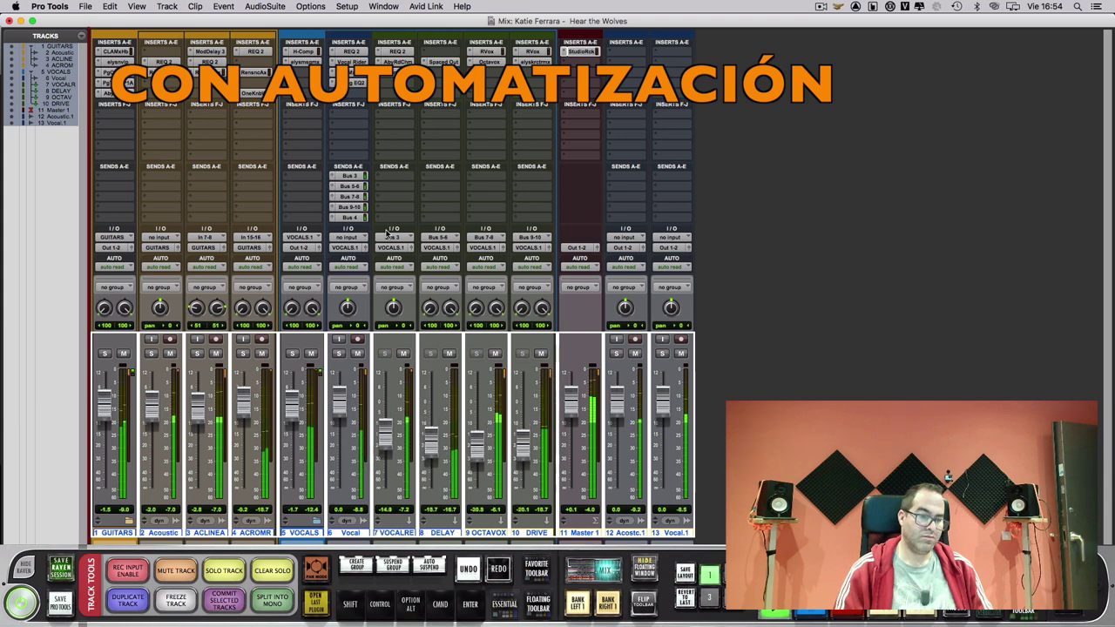
key("super+equal")
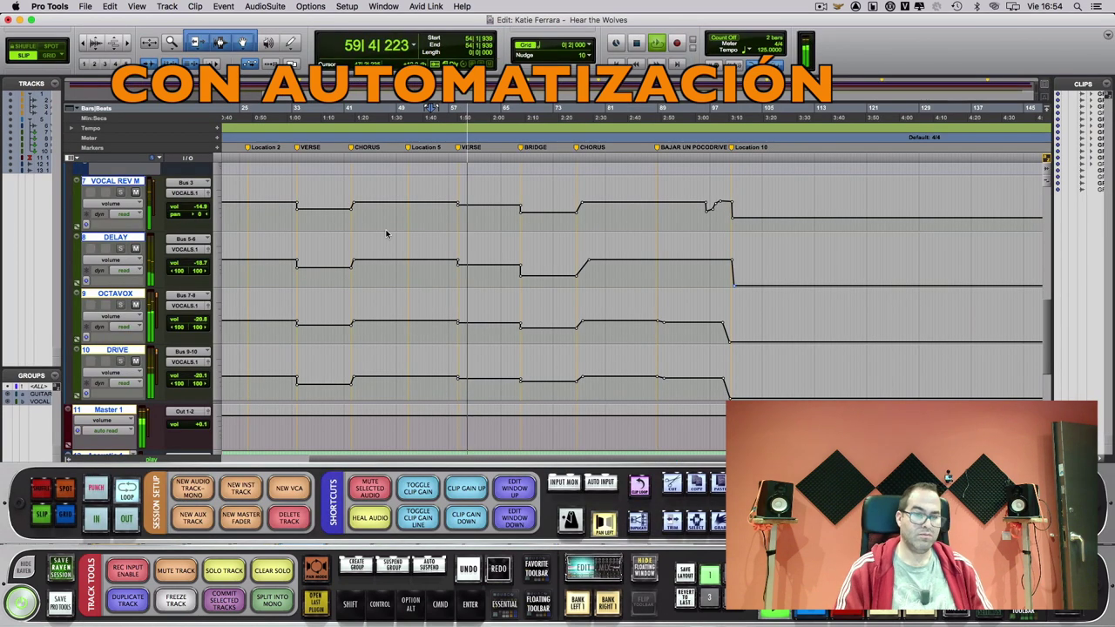
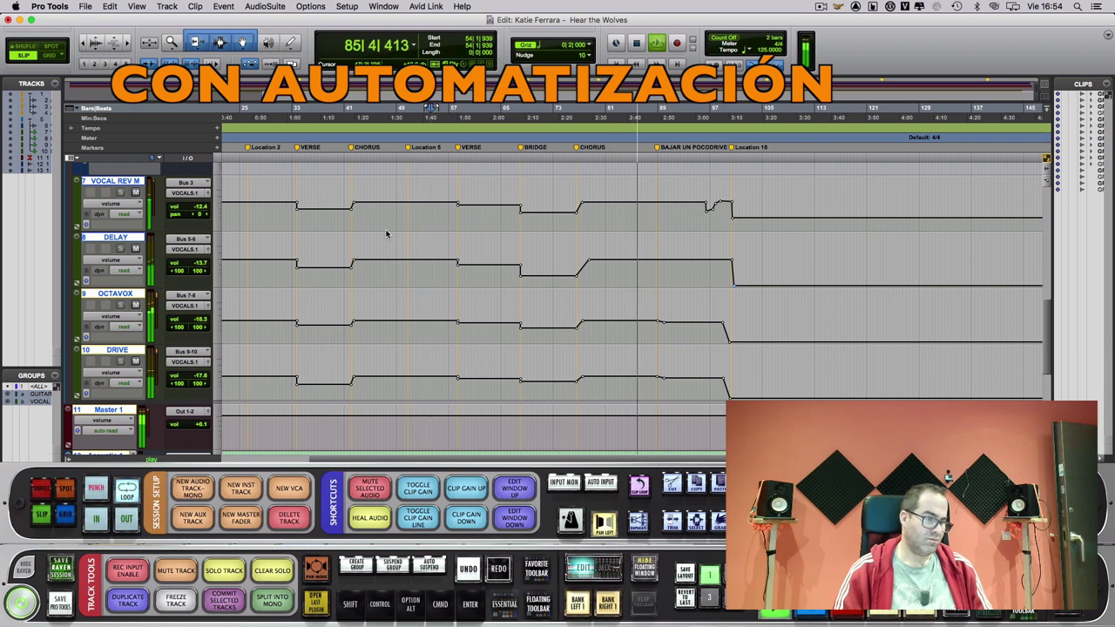
key("space")
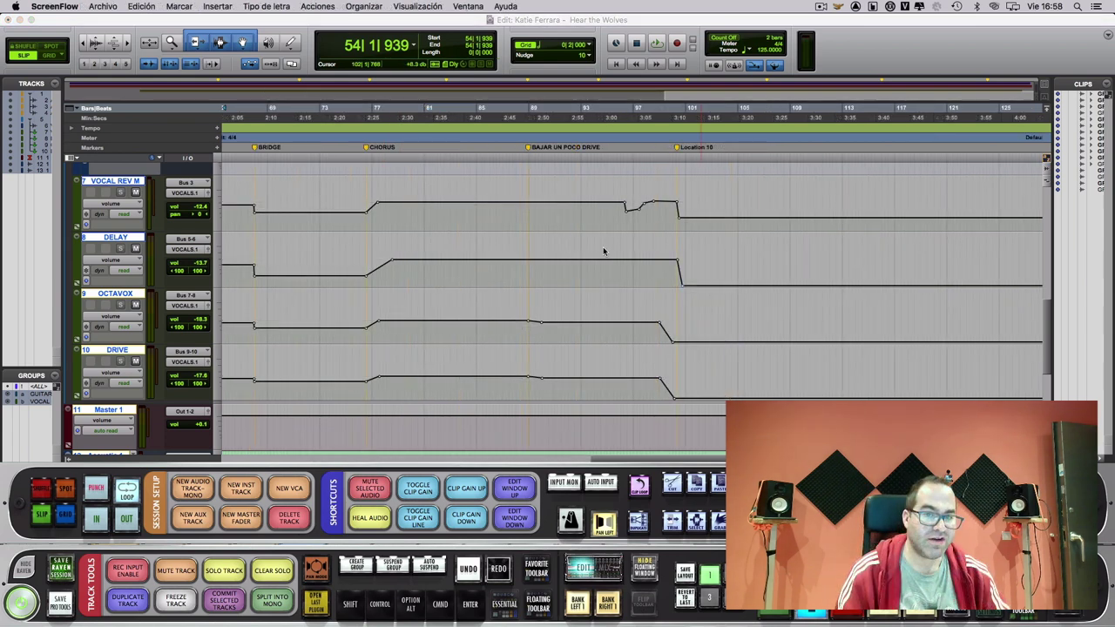
- Examine the vocal and effect volume automation at the song's end and play it from bar 92 until past Location 10
scroll(602, 249, "up", 5)
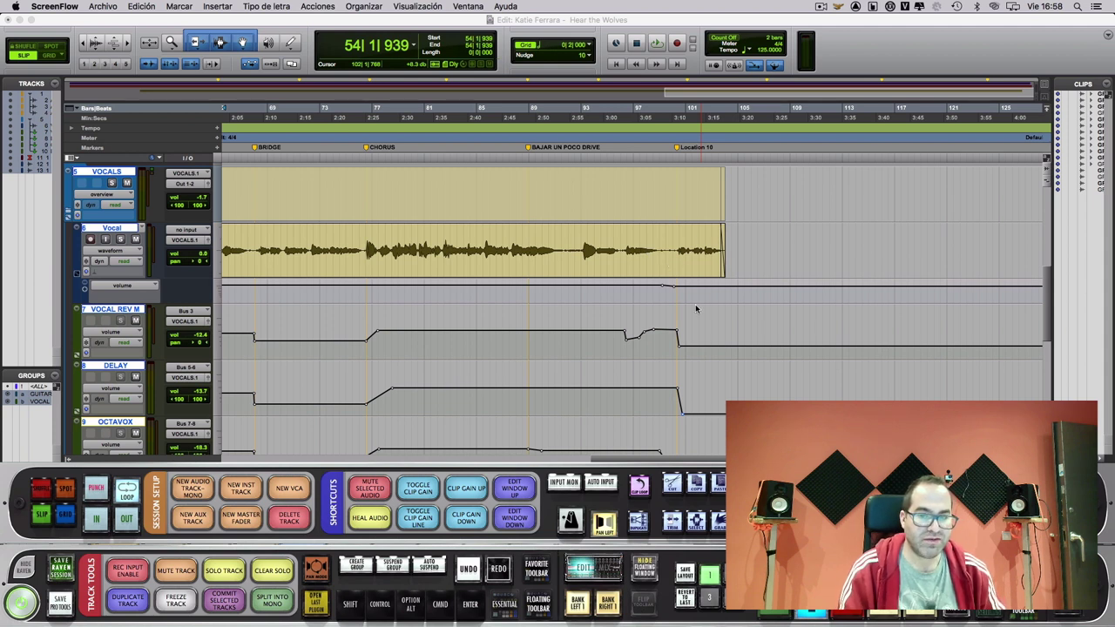
scroll(696, 308, "down", 4)
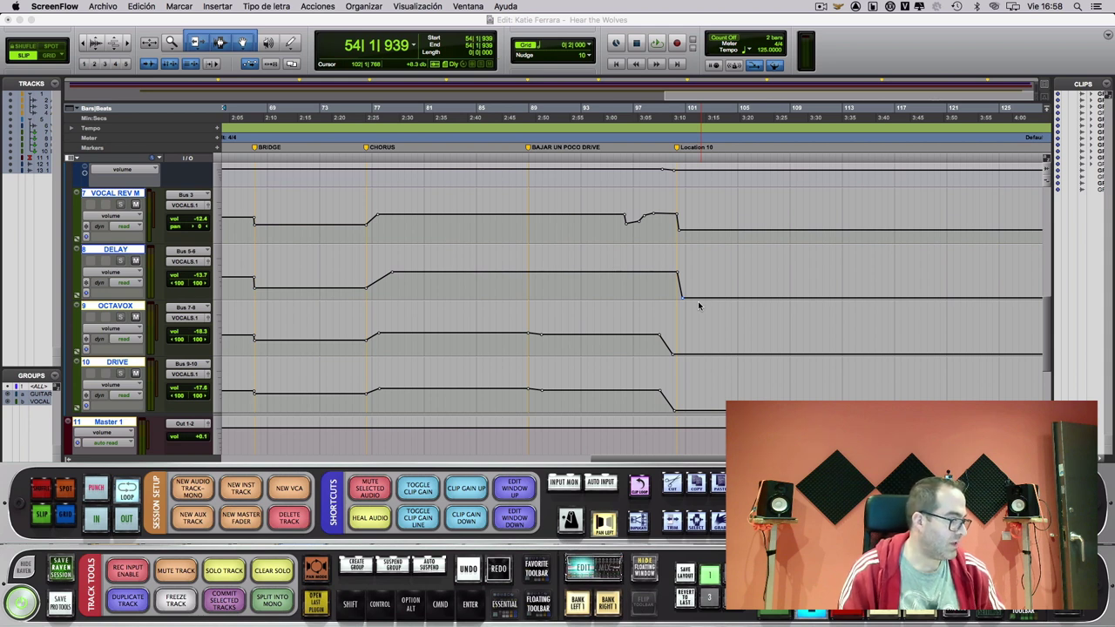
scroll(699, 305, "up", 2)
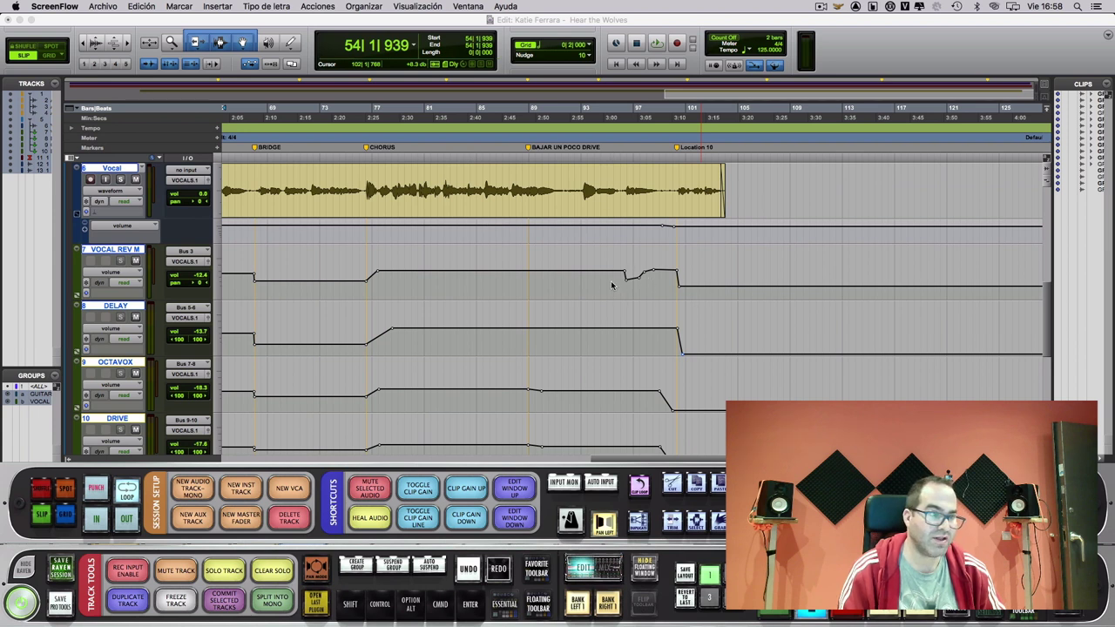
left_click(577, 158)
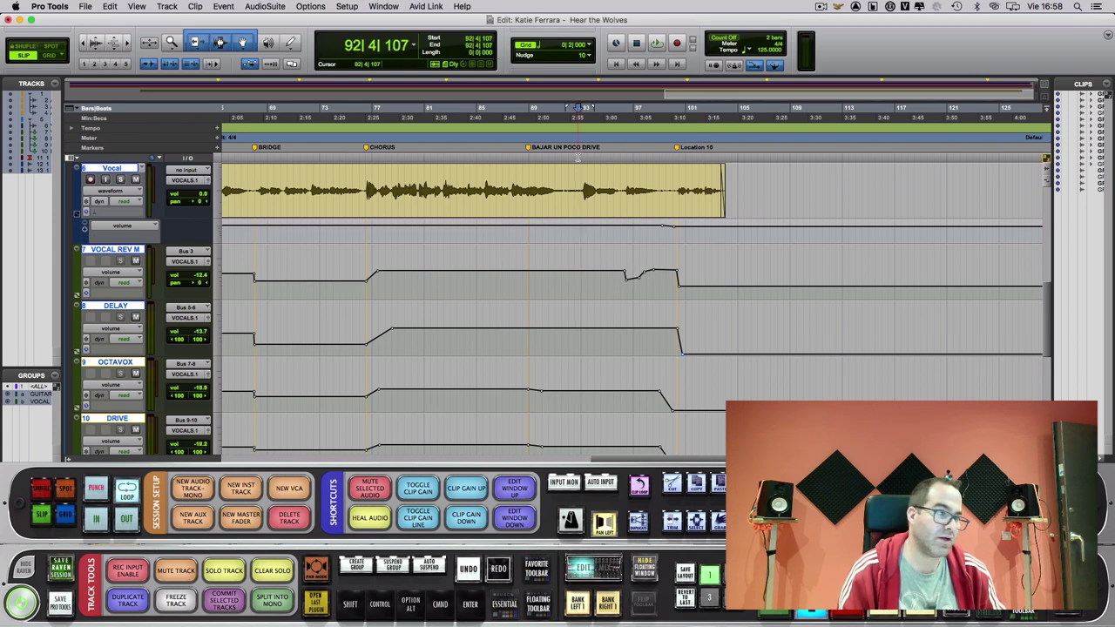
key("space")
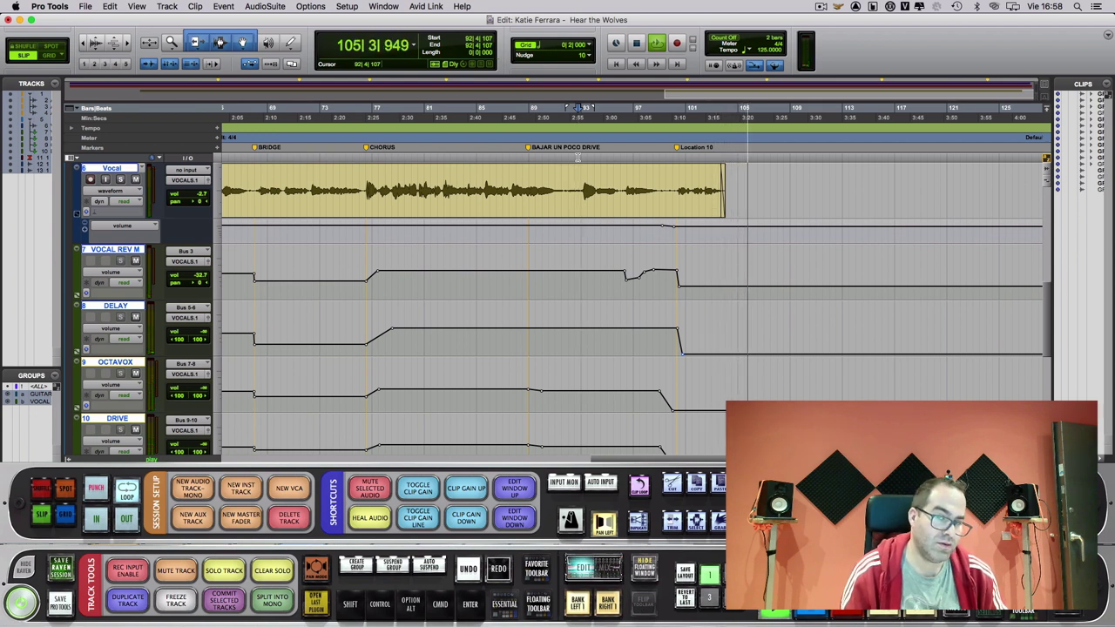
key("space")
- Examine the guitar tracks' volume automation and play from bar 67 into the last CHORUS, glancing at the Mix window before stopping
scroll(577, 192, "up", 10)
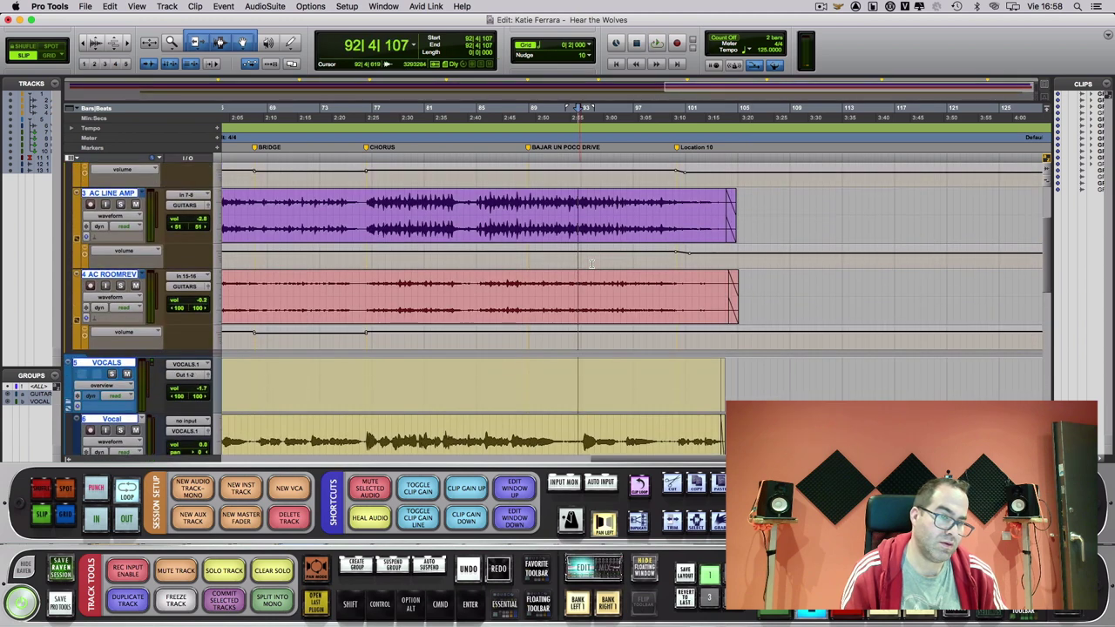
scroll(592, 264, "left", 5)
scroll(594, 255, "up", 4)
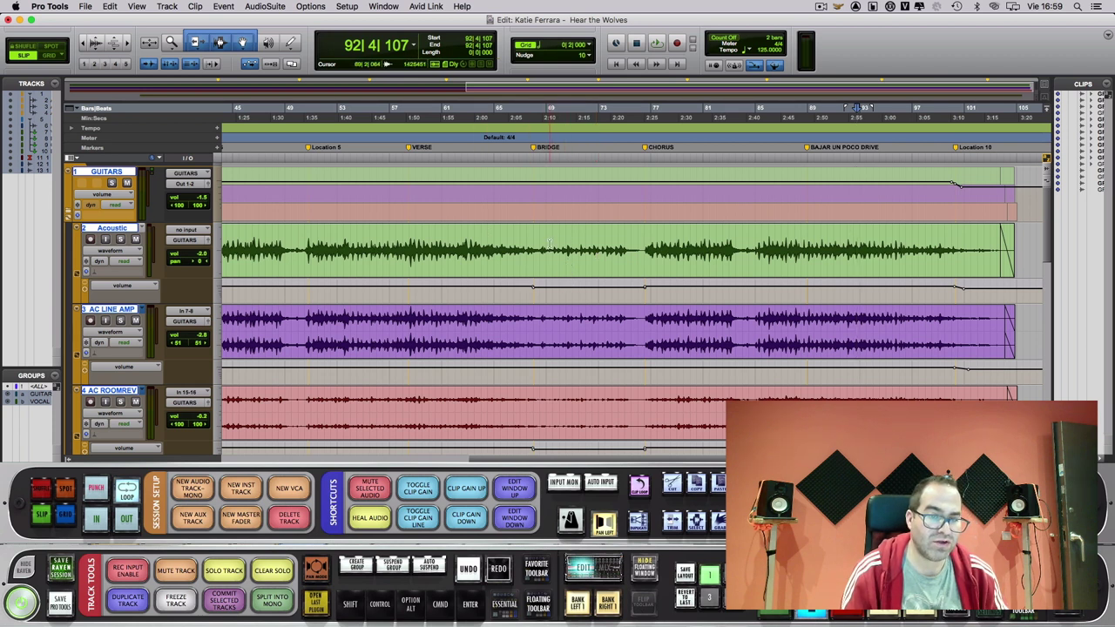
scroll(550, 272, "down", 2)
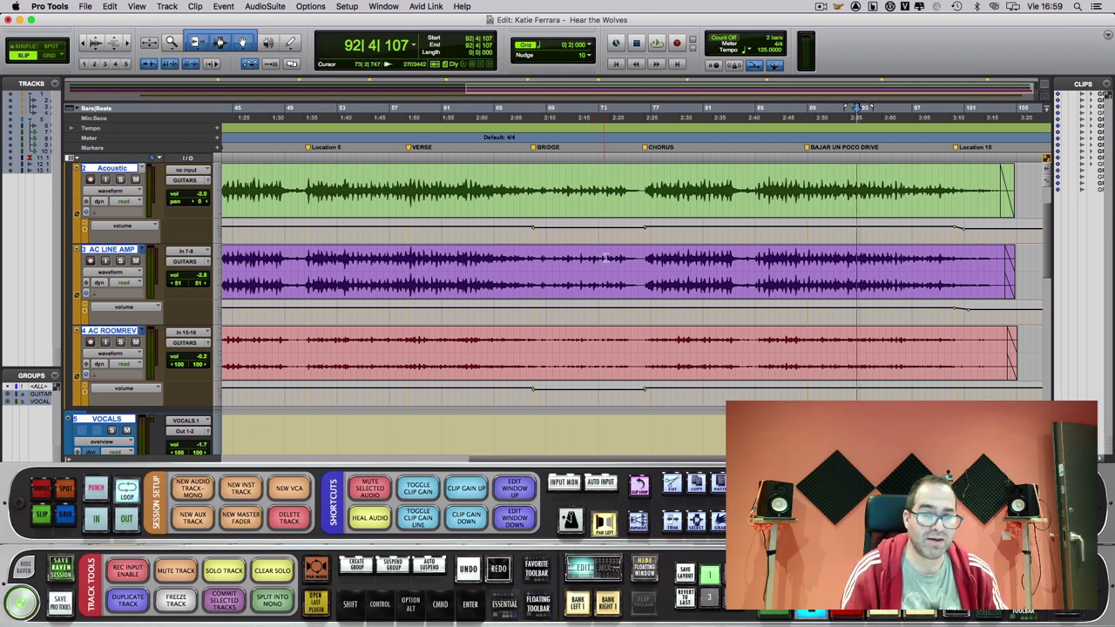
left_click(520, 157)
key("space")
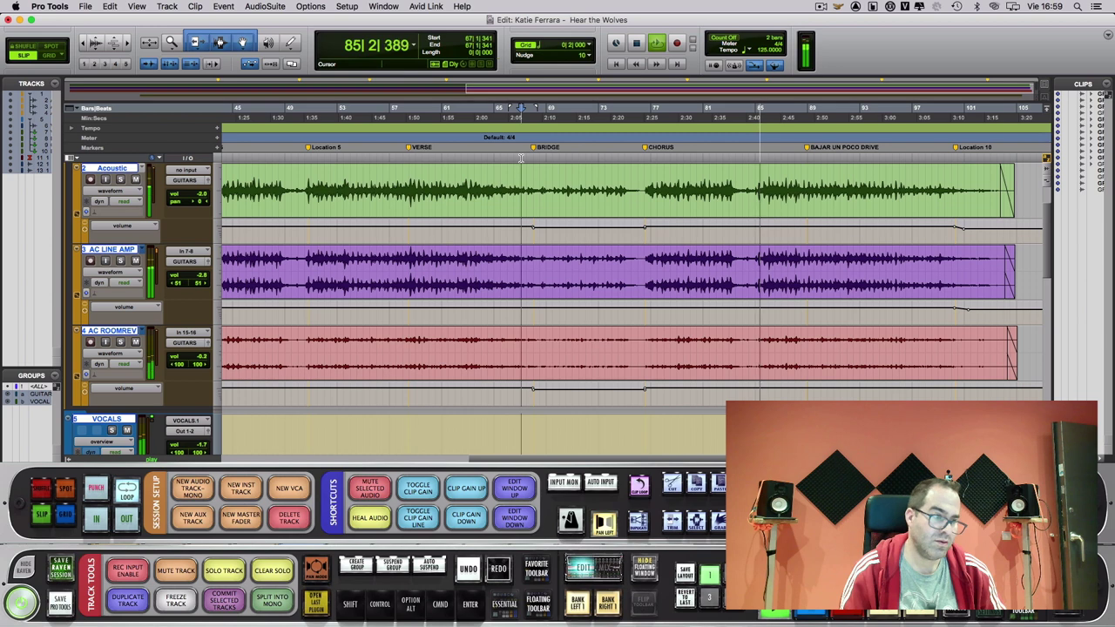
key("super+equal")
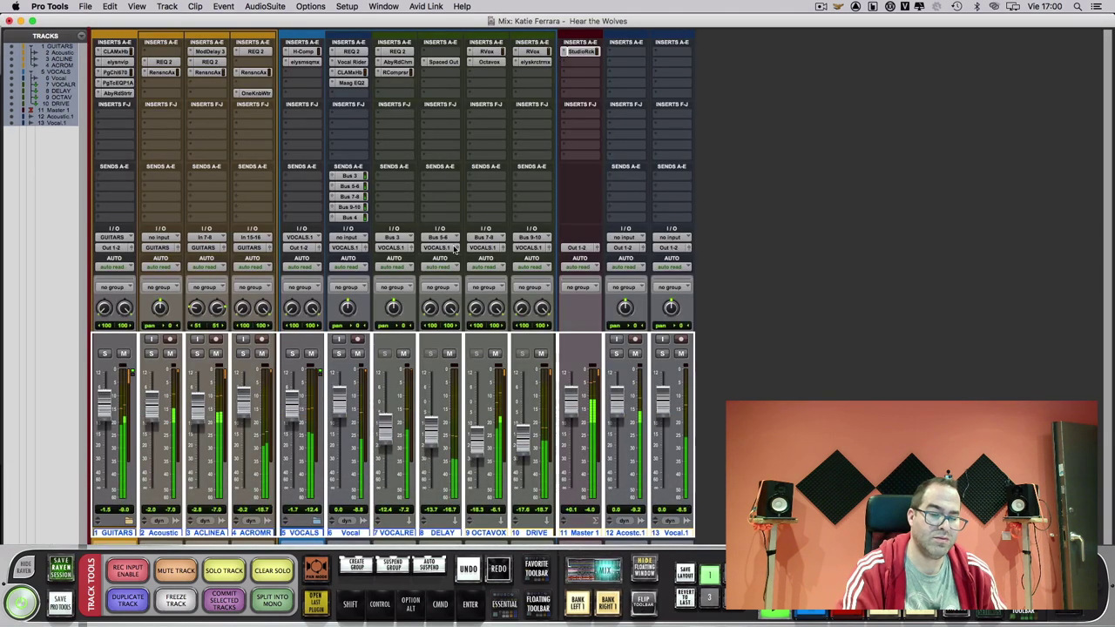
key("super+equal")
key("space")
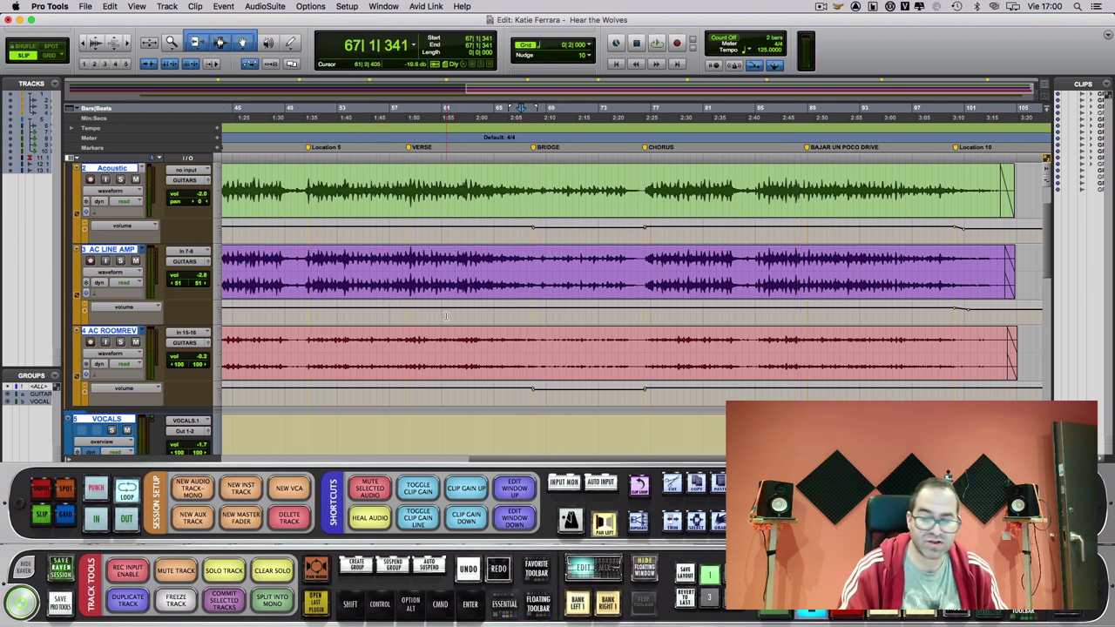
- Show the whole song in the Edit window and start playback from the beginning
key("super+bracketleft")
scroll(446, 318, "left", 5)
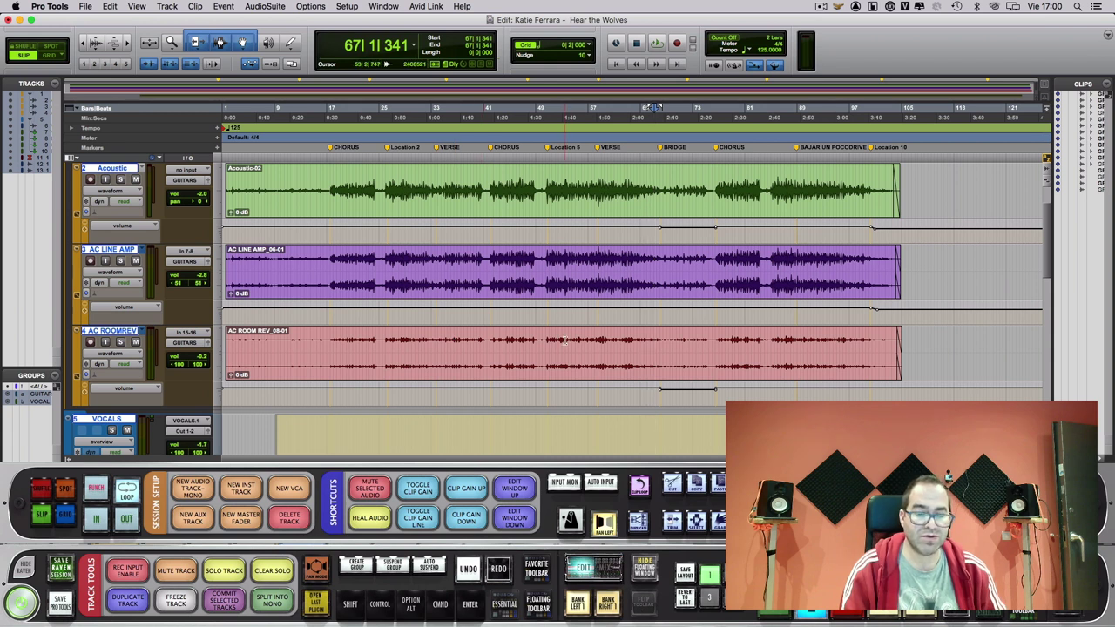
key("Return")
key("space")
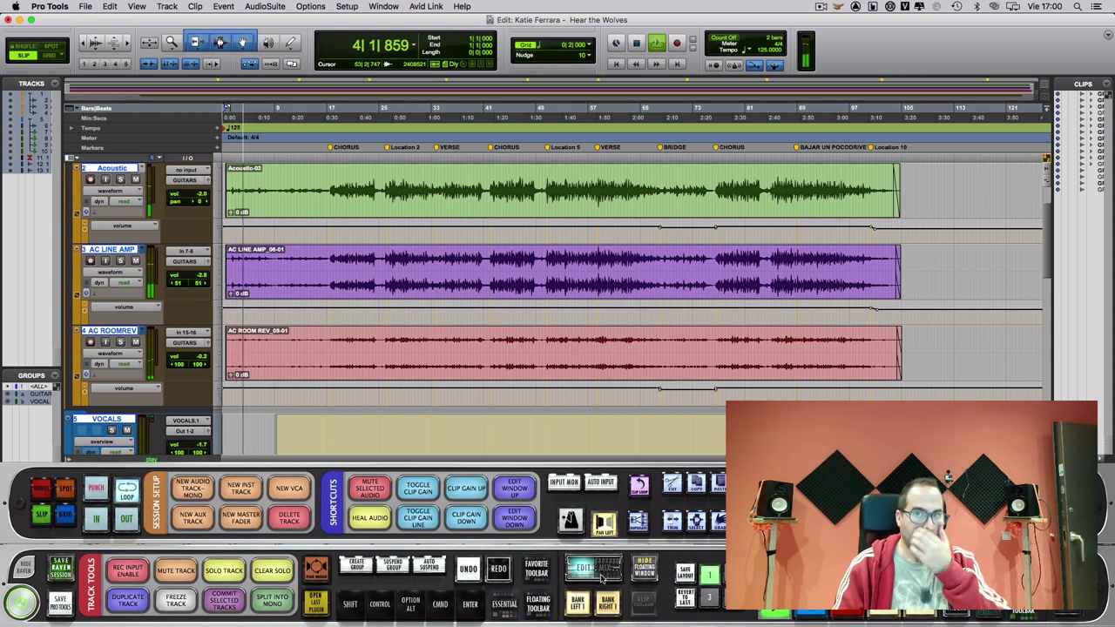
- Switch to the Mix window, raise the Vocal track's REQ low-cut band to 182 Hz, and close the equalizer
left_click(600, 575)
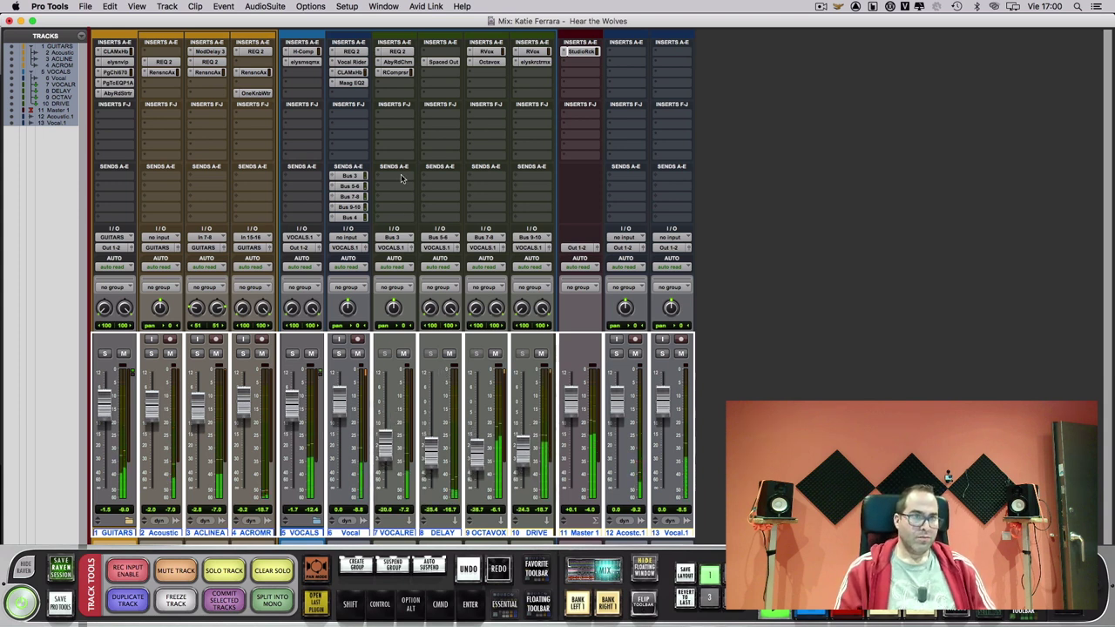
left_click(349, 52)
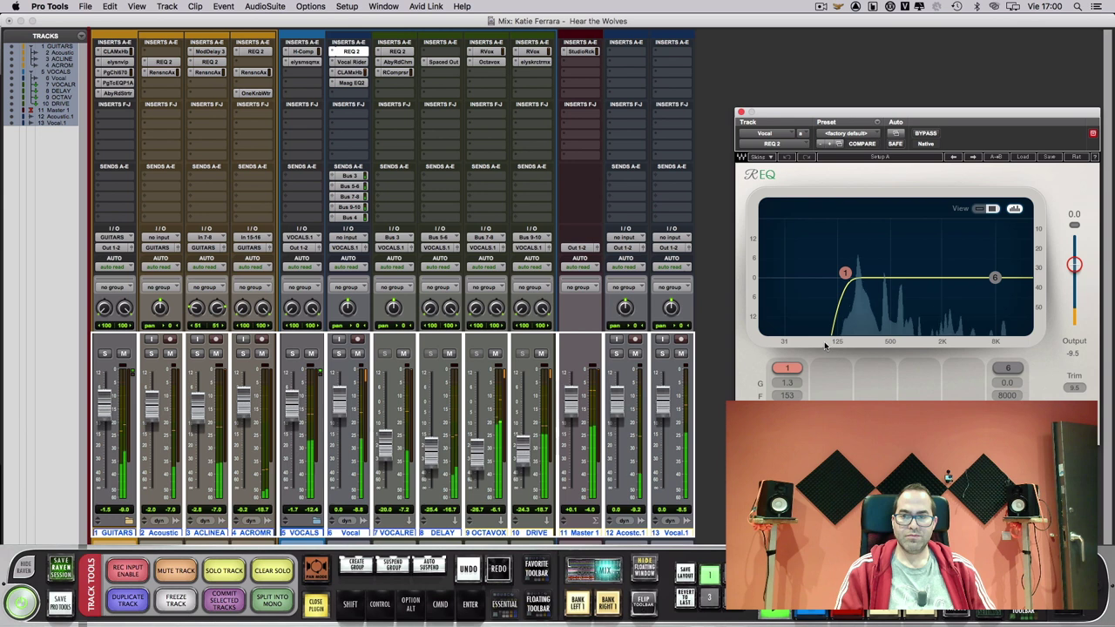
left_click_drag(846, 273, 849, 273)
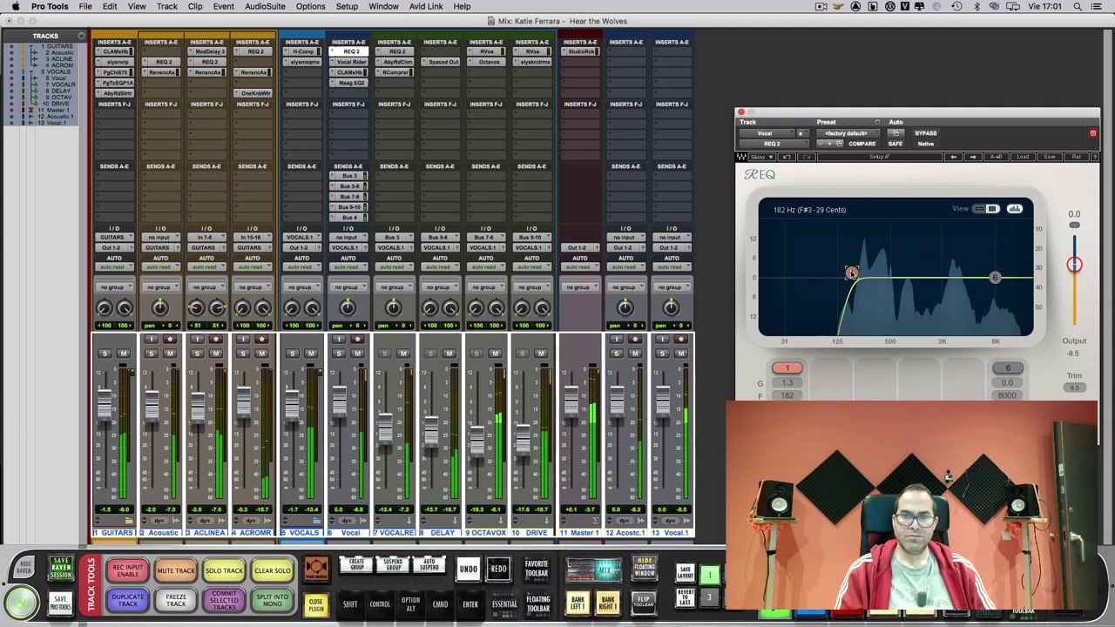
left_click(741, 110)
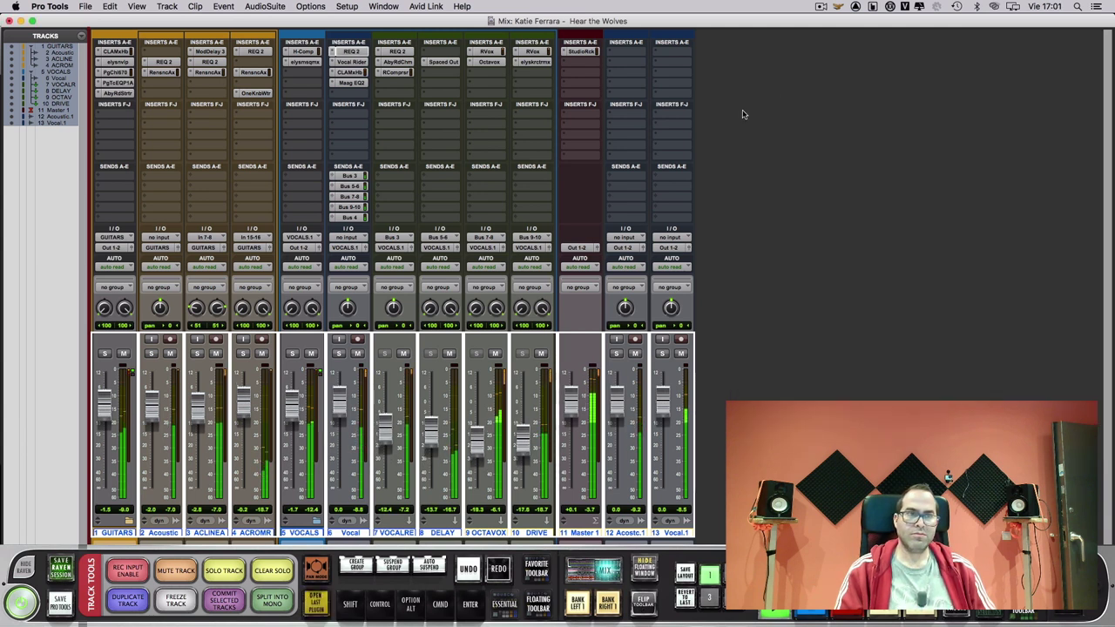
- Inspect the Vocal track's CLA MixHub during playback, return to the Edit window, and close the plug-in
left_click(357, 72)
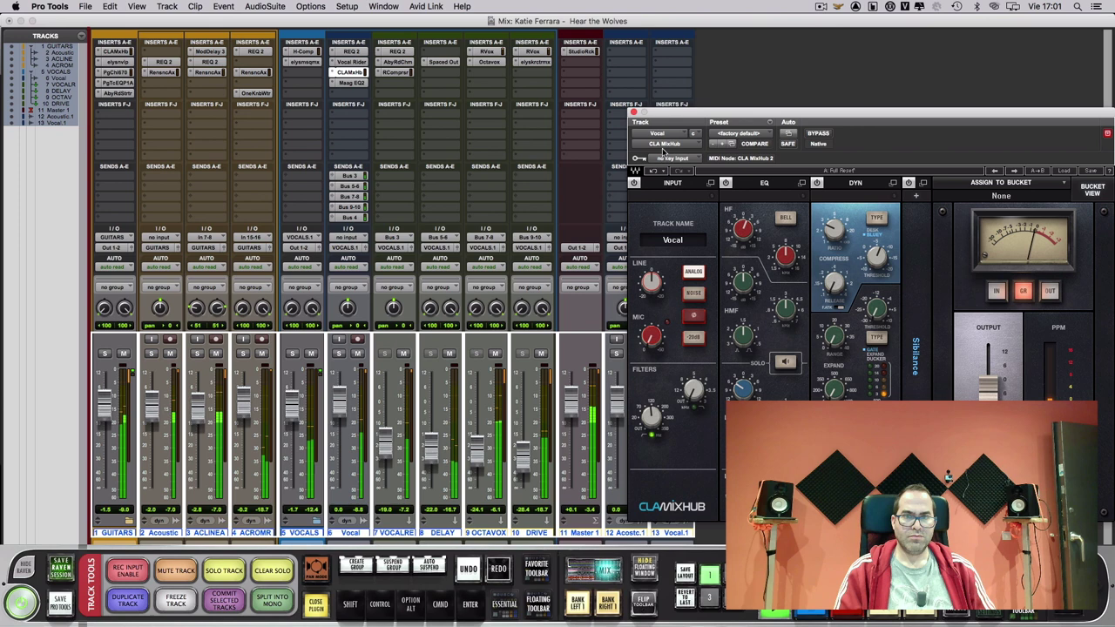
left_click(582, 579)
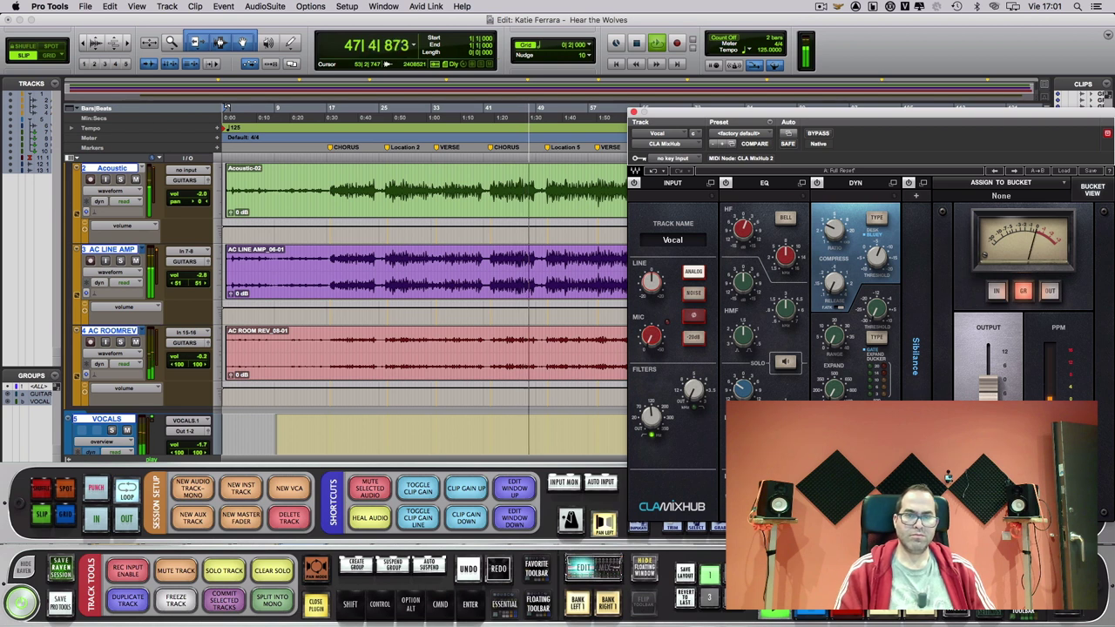
left_click(634, 110)
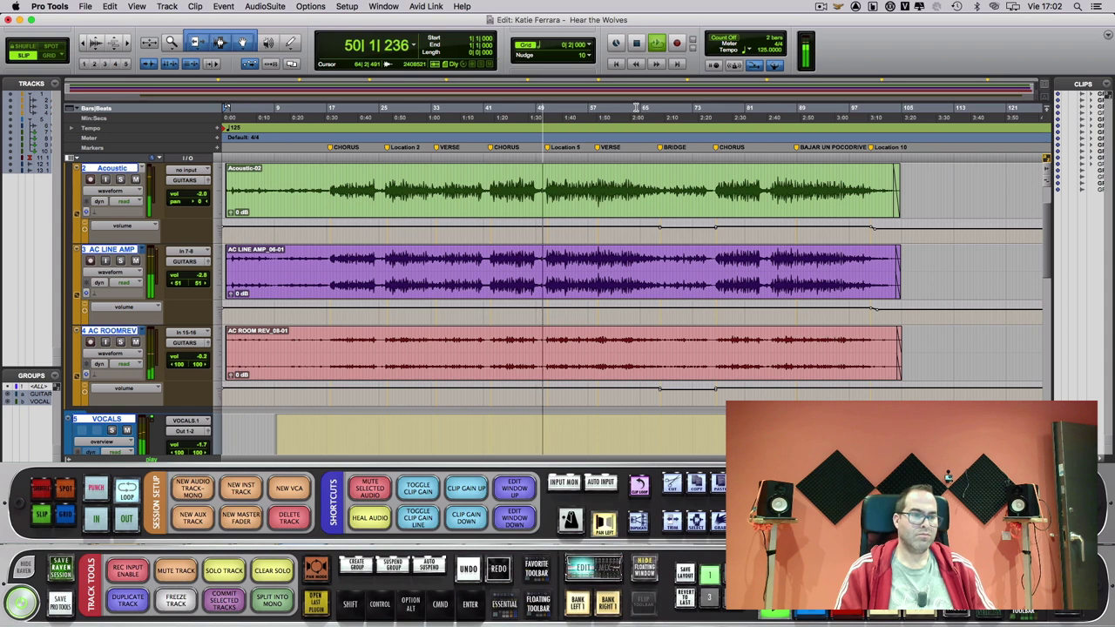
- Follow the vocal and effect tracks' volume automation during playback to the end of the song, and stop playback
scroll(636, 243, "down", 3)
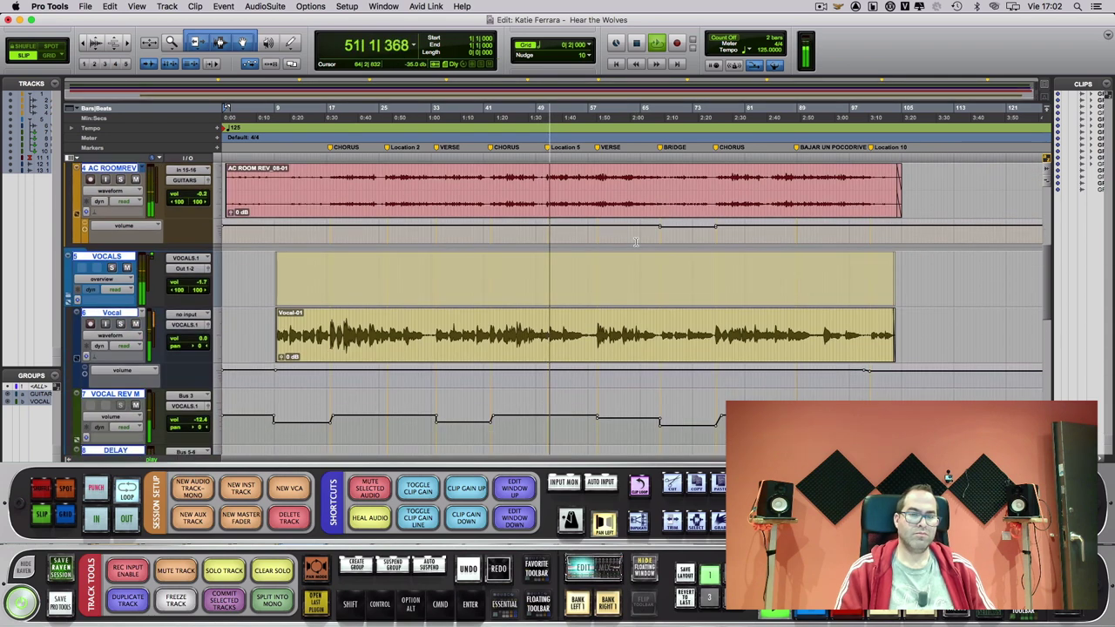
scroll(636, 242, "down", 1)
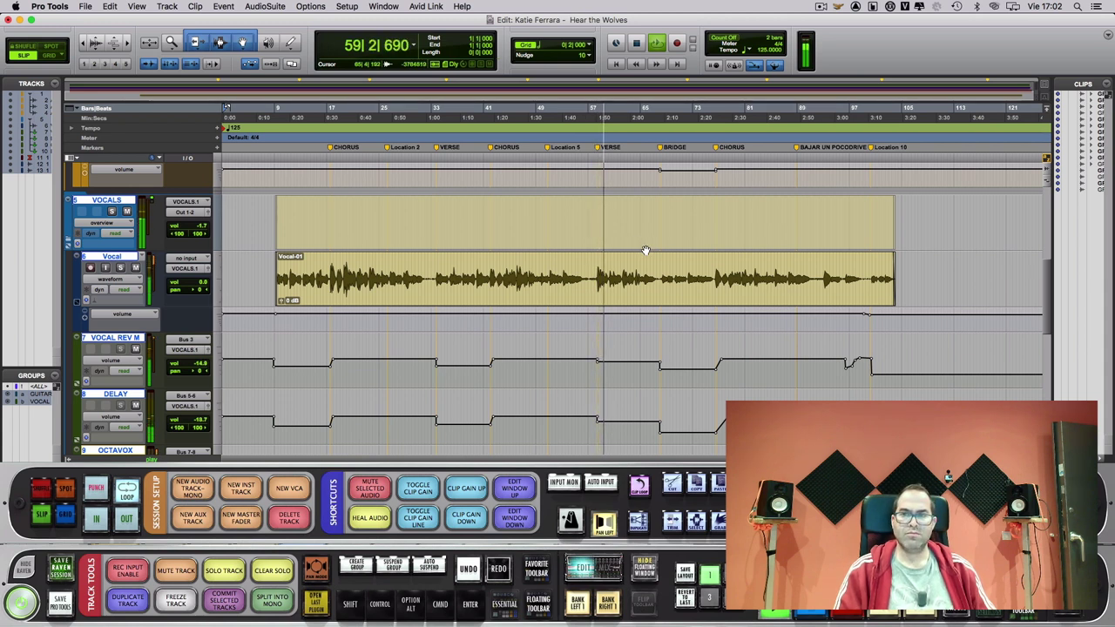
scroll(648, 250, "down", 1)
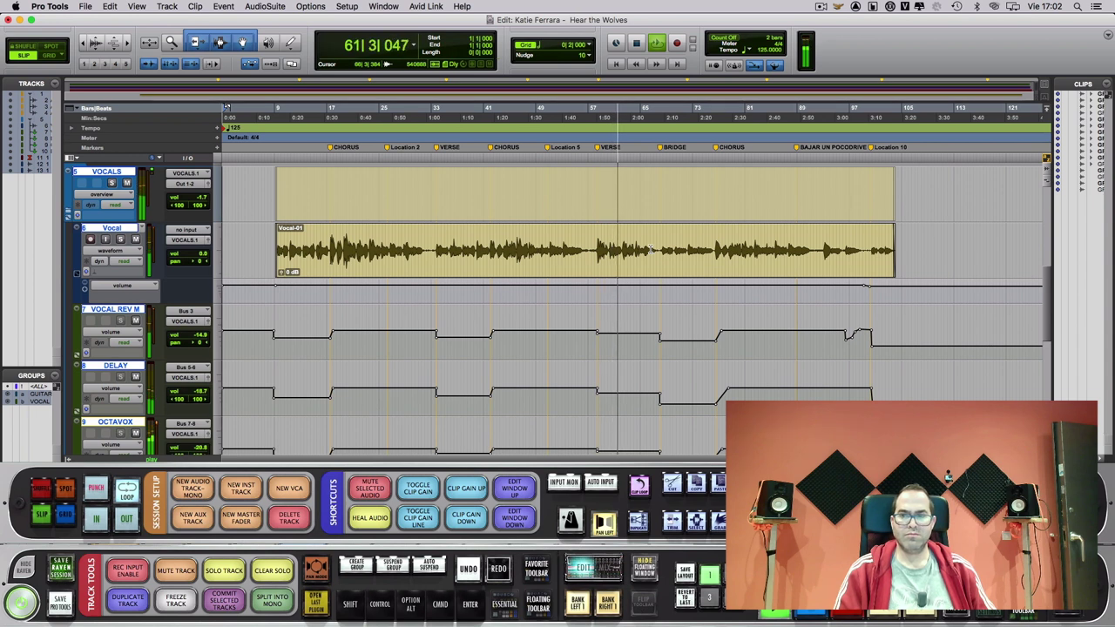
scroll(649, 249, "down", 1)
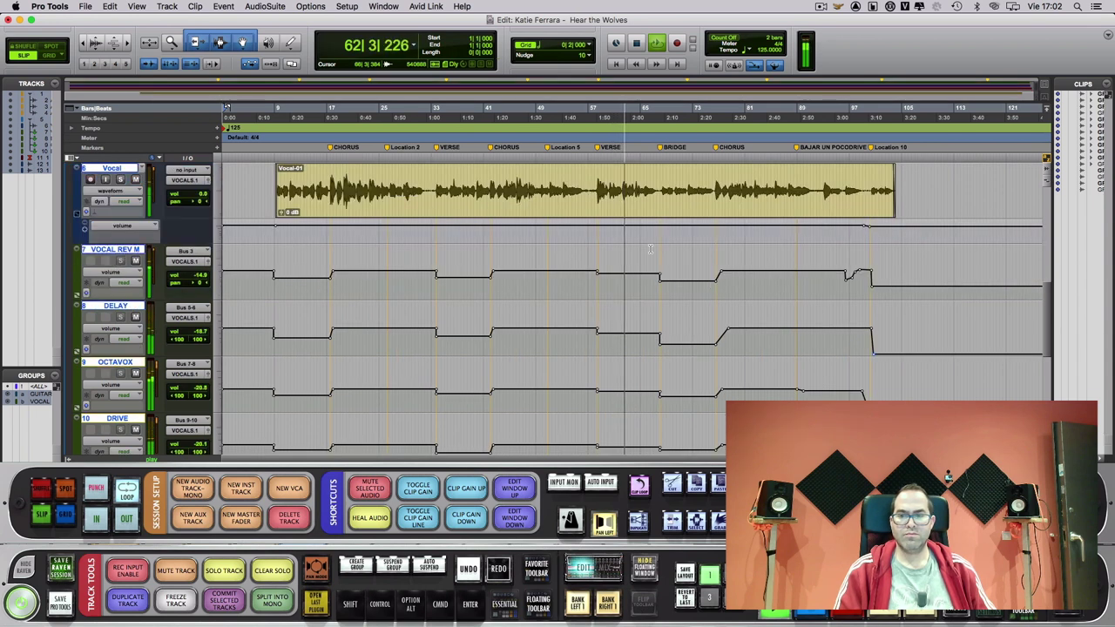
scroll(649, 249, "down", 1)
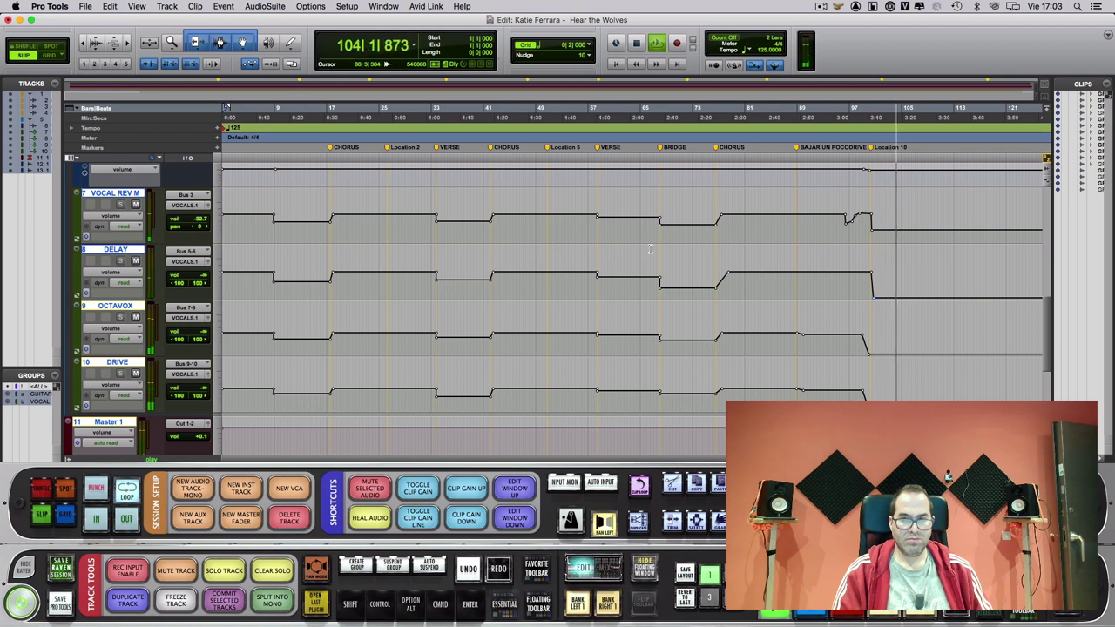
key("space")
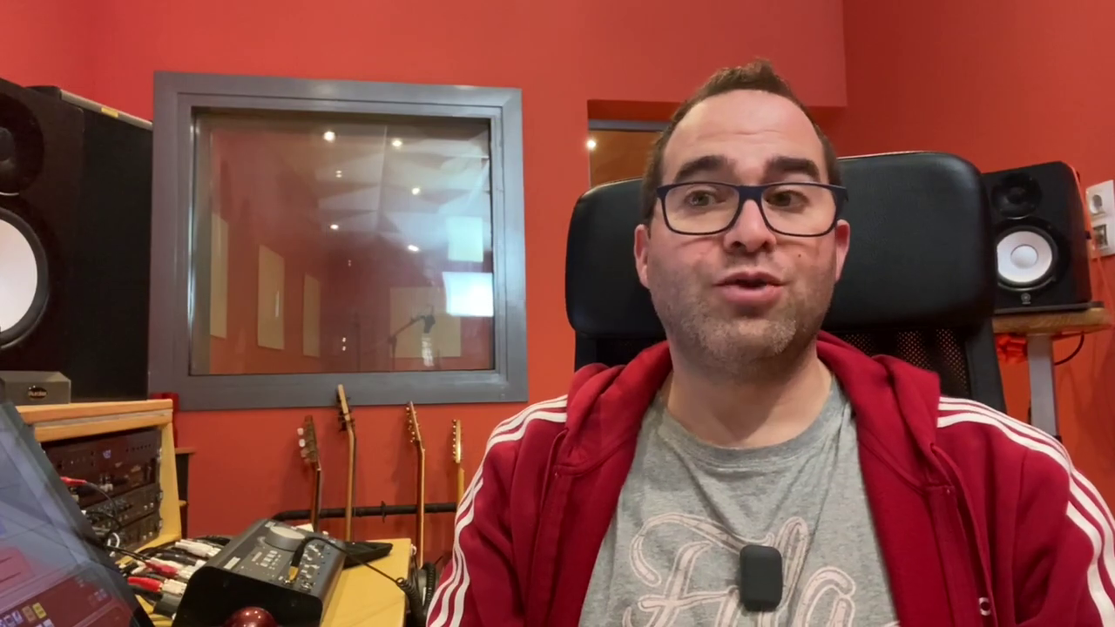